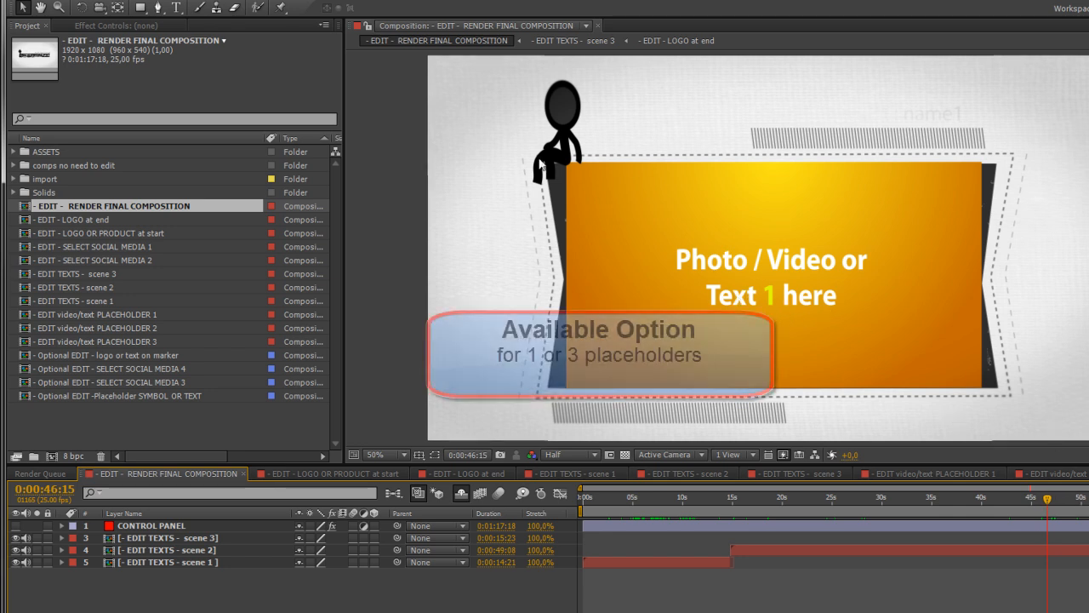
# Open the - EDIT - LOGO OR PRODUCT at start composition at 0:00:00:11 and expand the import folder.
pyautogui.moveTo(1061, 501); pyautogui.dragTo(1088, 499)
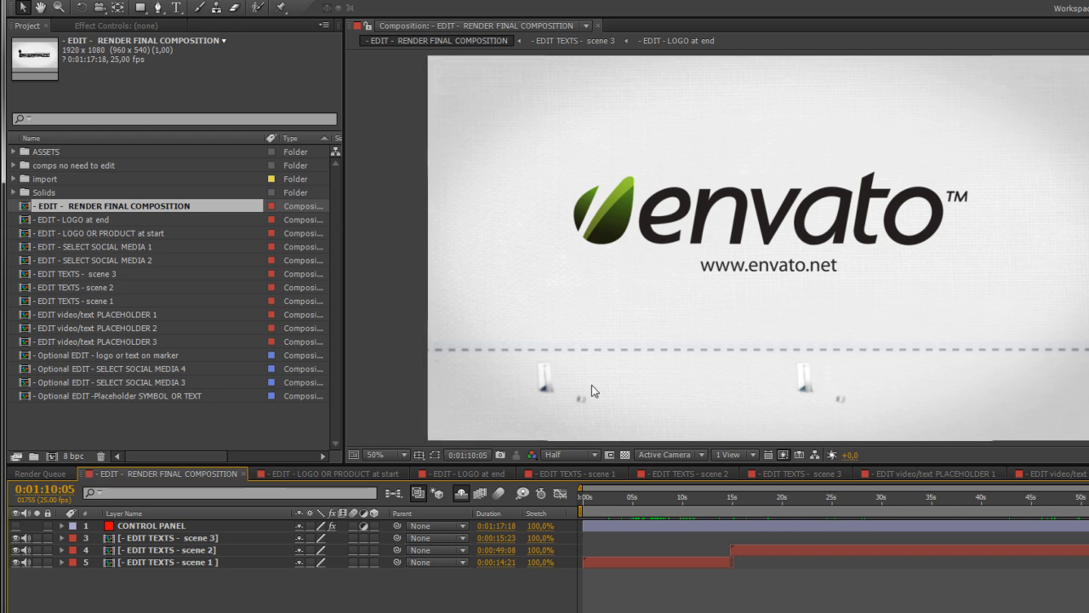
pyautogui.doubleClick(85, 233)
pyautogui.click(772, 502)
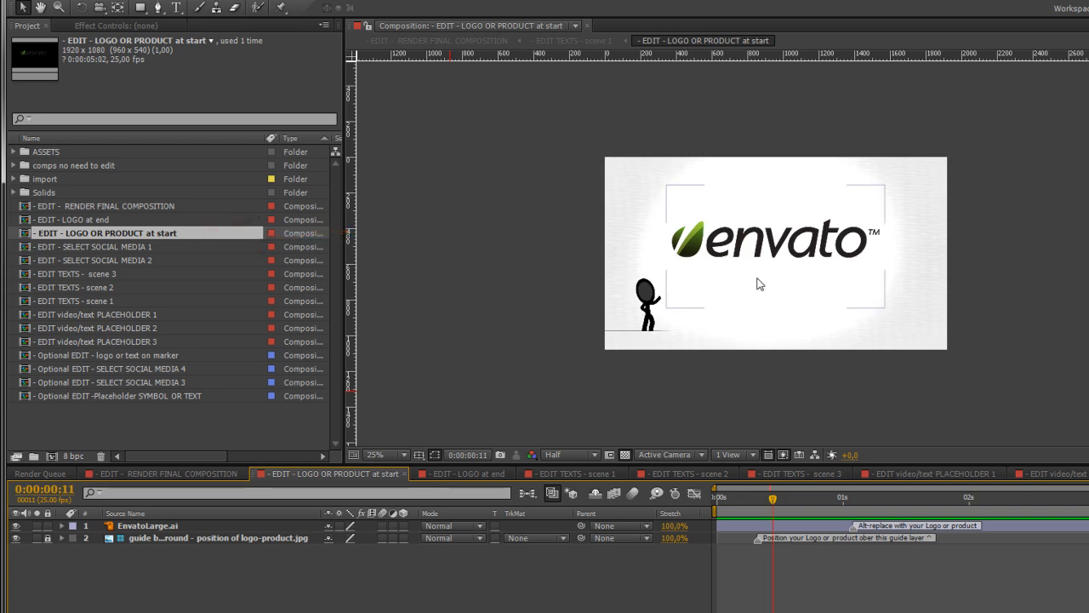
pyautogui.click(149, 526)
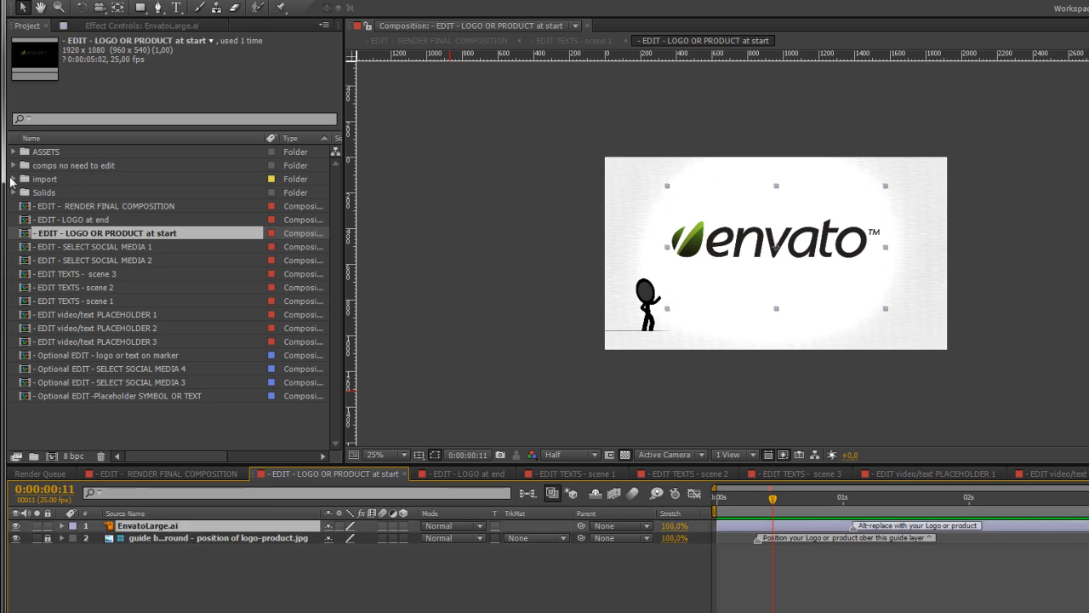
pyautogui.click(13, 179)
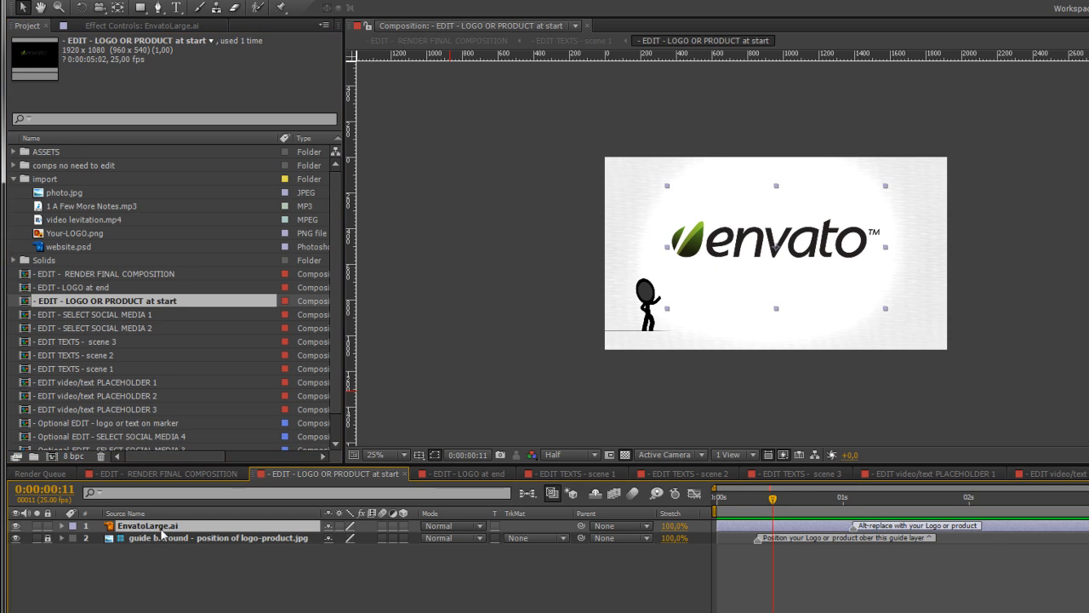
# Try replacing the EnvatoLarge.ai layer with Your-LOGO.png, and undo the replacement.
pyautogui.press('alt')
pyautogui.moveTo(74, 233); pyautogui.dragTo(164, 528)
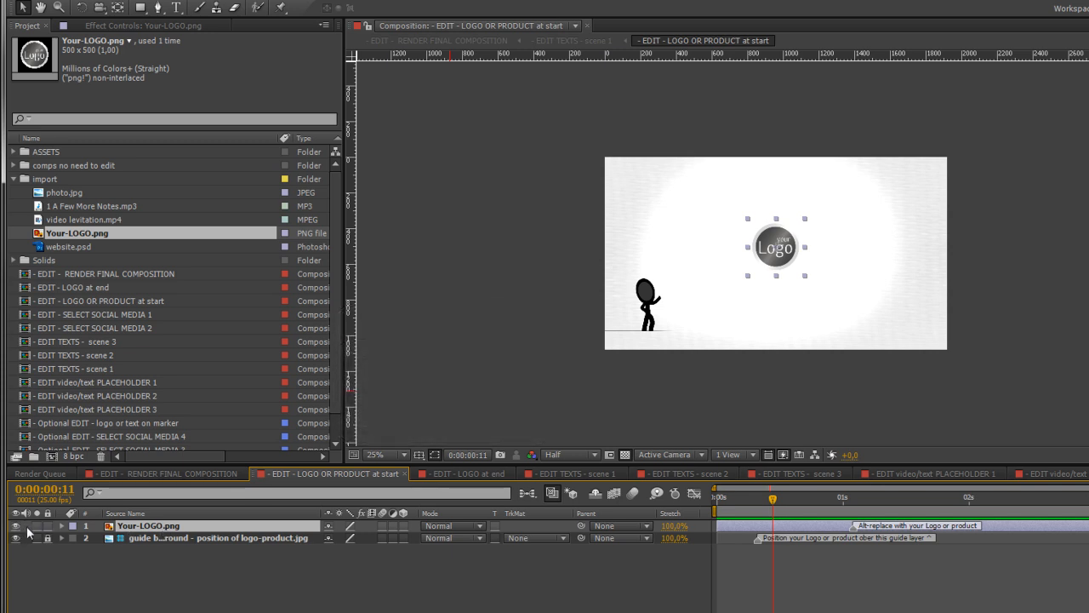
pyautogui.hotkey('ctrl', 'z')
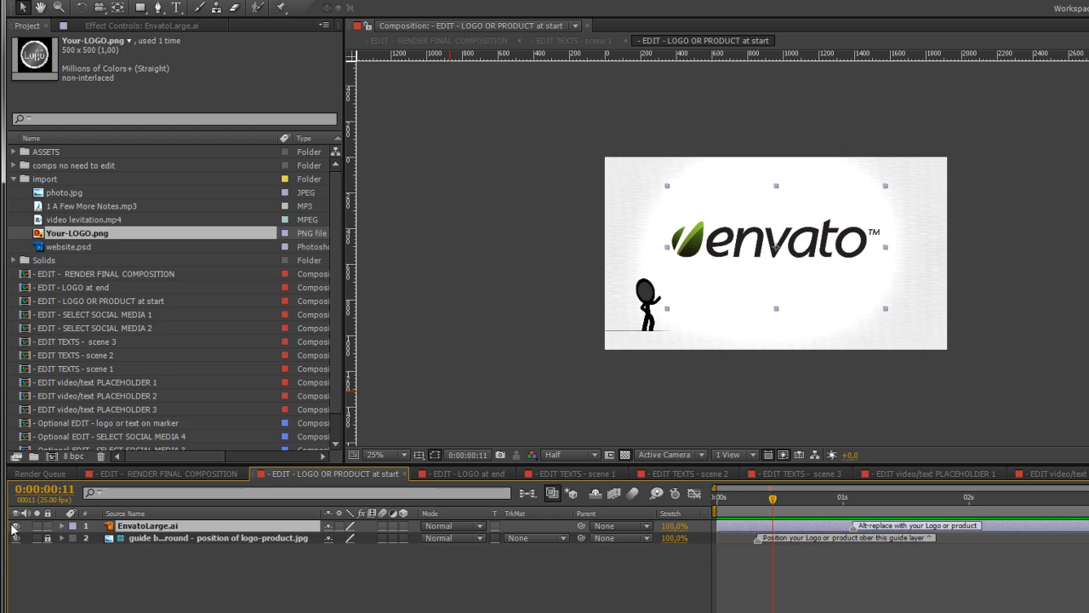
# Hide the EnvatoLarge.ai layer and add Your-LOGO.png from the import folder as a new layer above it.
pyautogui.click(14, 526)
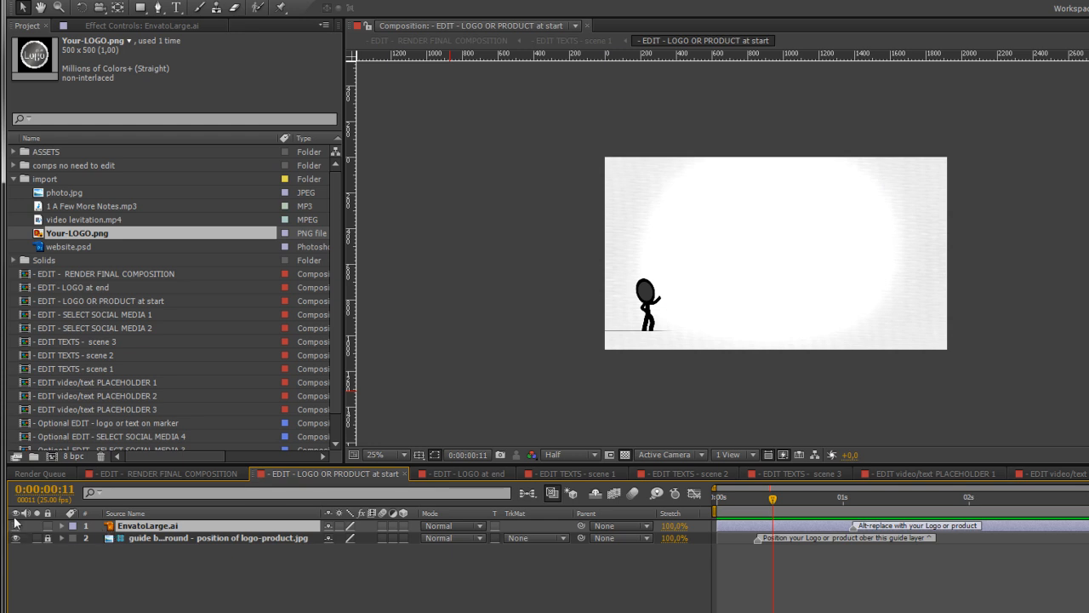
pyautogui.click(115, 578)
pyautogui.moveTo(89, 230); pyautogui.dragTo(134, 526)
# Enlarge the Your-LOGO.png layer and move it up to about position 964, 460.
pyautogui.press('s')
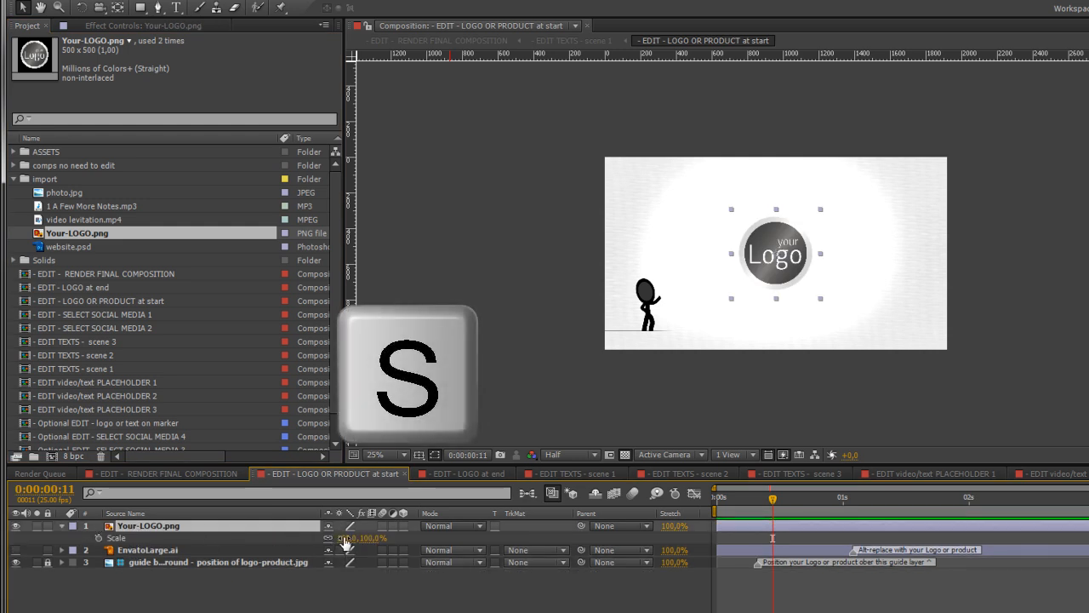
pyautogui.moveTo(345, 538); pyautogui.dragTo(385, 541)
pyautogui.press('p')
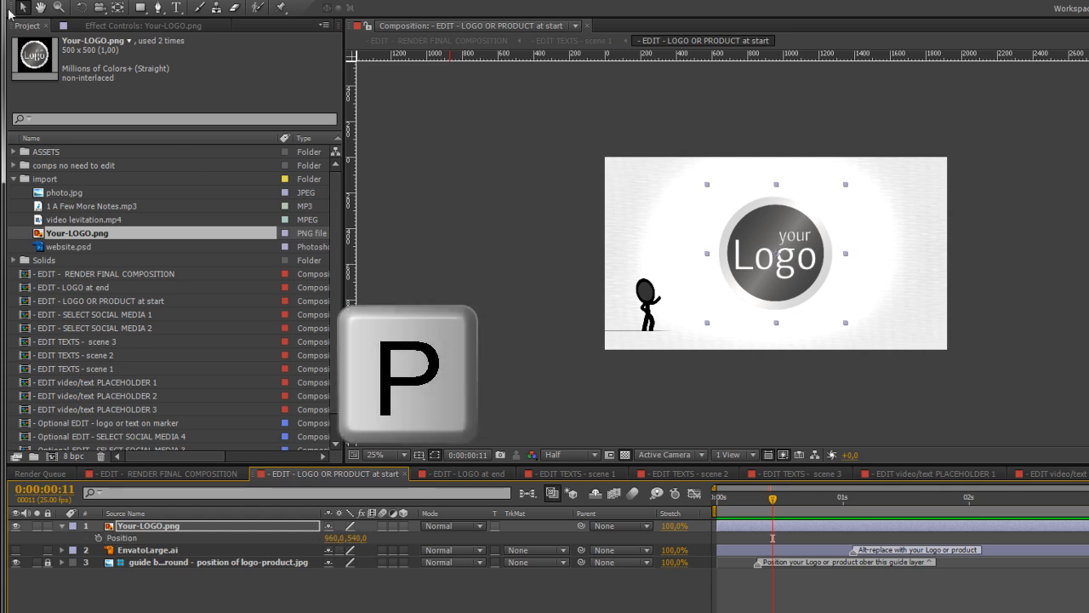
pyautogui.moveTo(762, 280)
pyautogui.mouseDown()
pyautogui.moveTo(763, 254)
pyautogui.moveTo(763, 265)
pyautogui.mouseUp()
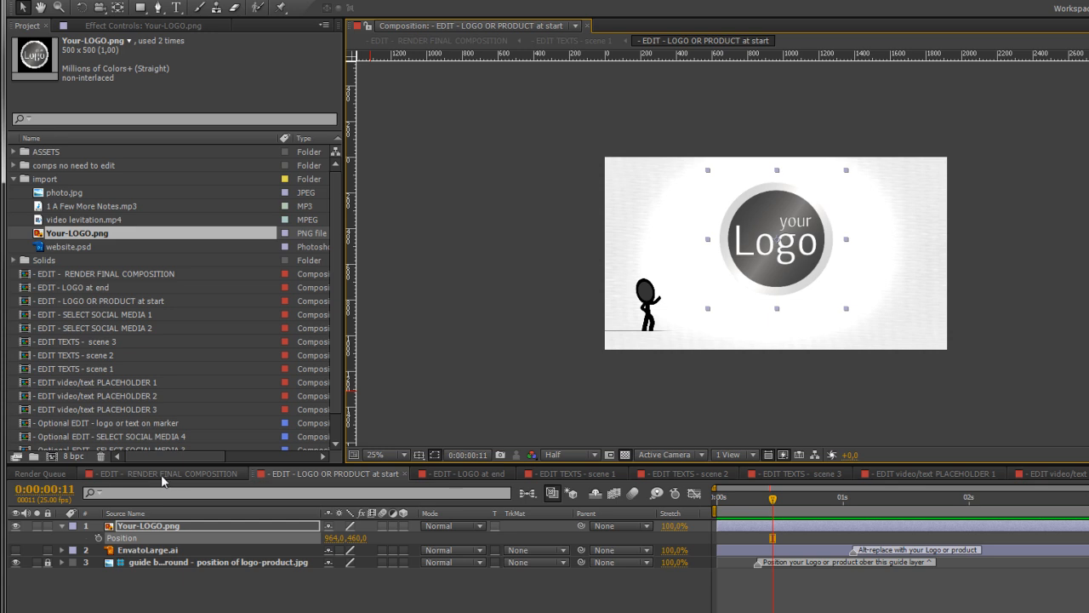
# Check the starting logo in the - EDIT - RENDER FINAL COMPOSITION at 0:00:13:11.
pyautogui.click(173, 474)
pyautogui.moveTo(699, 504)
pyautogui.mouseDown()
pyautogui.moveTo(687, 502)
pyautogui.moveTo(711, 501)
pyautogui.mouseUp()
pyautogui.click(716, 500)
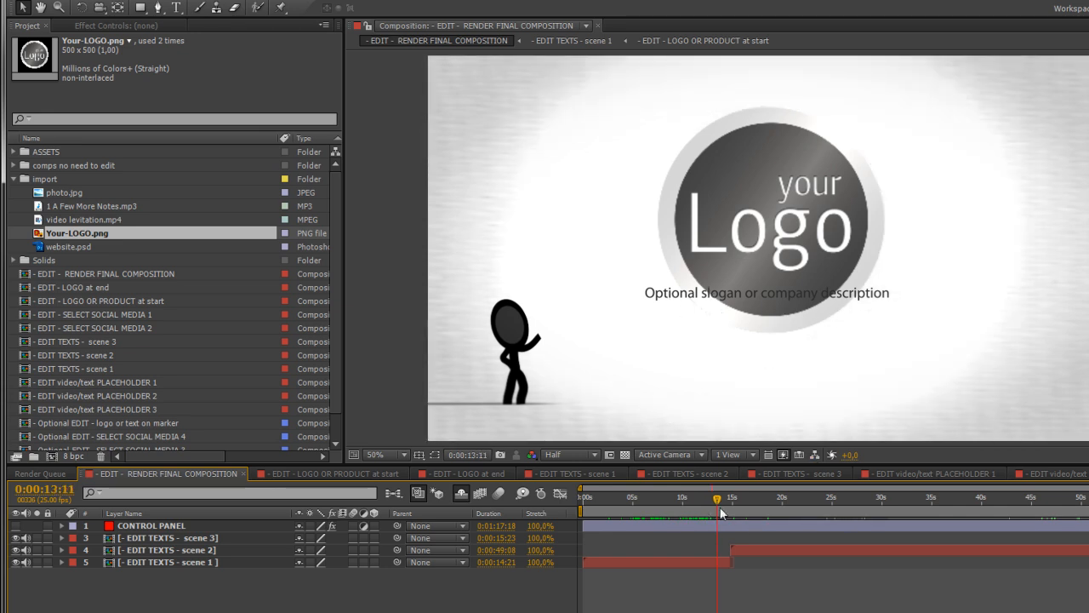
# In the - EDIT - LOGO at end composition, add Your-LOGO.png above EnvatoLarge.ai and hide the EnvatoLarge.ai layer.
pyautogui.click(90, 289)
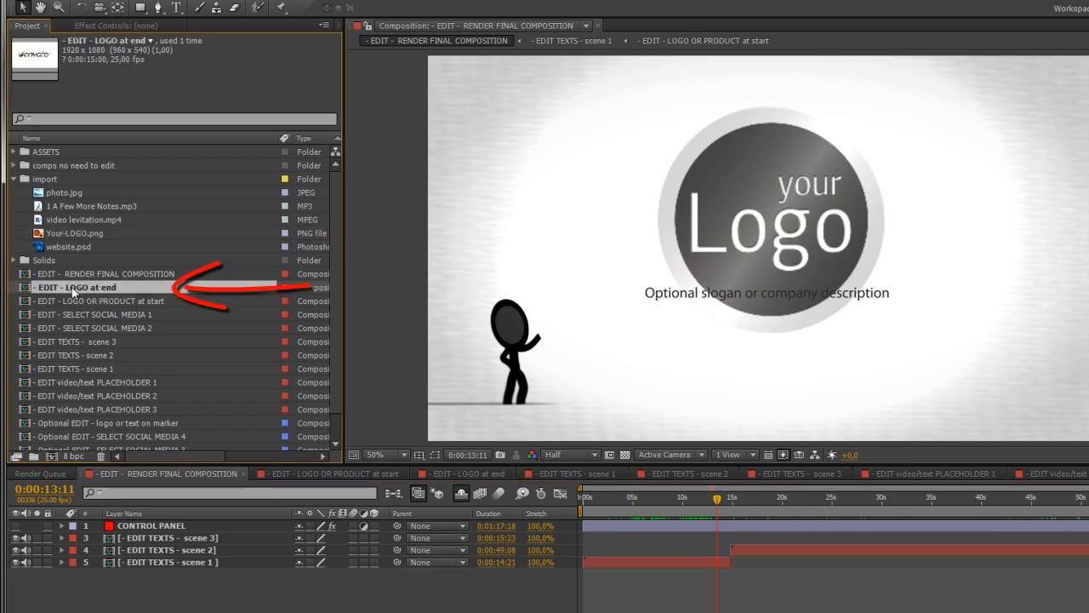
pyautogui.doubleClick(79, 289)
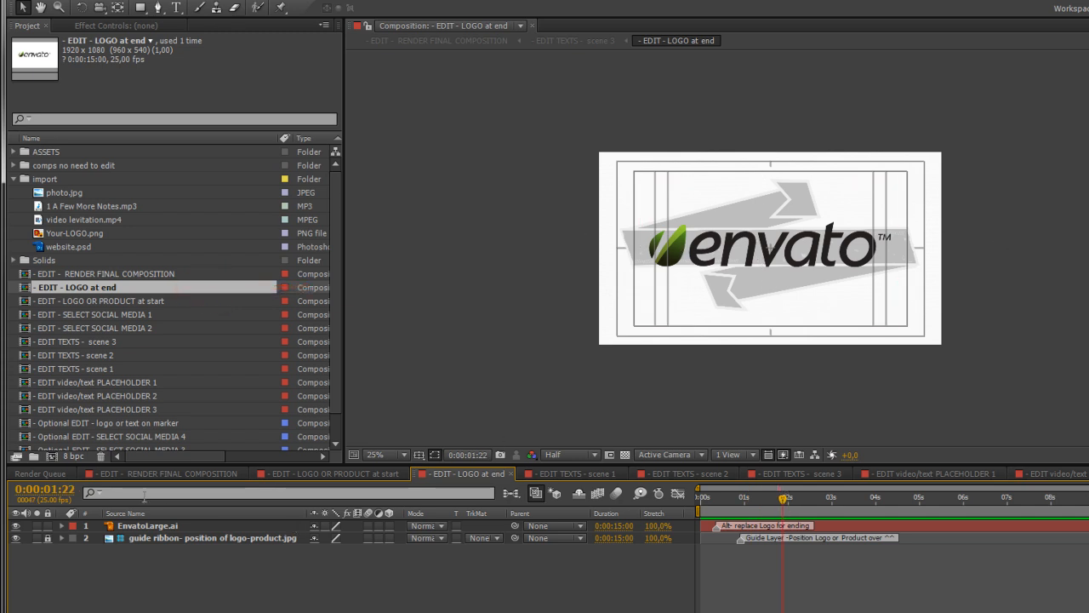
pyautogui.moveTo(60, 228); pyautogui.dragTo(119, 524)
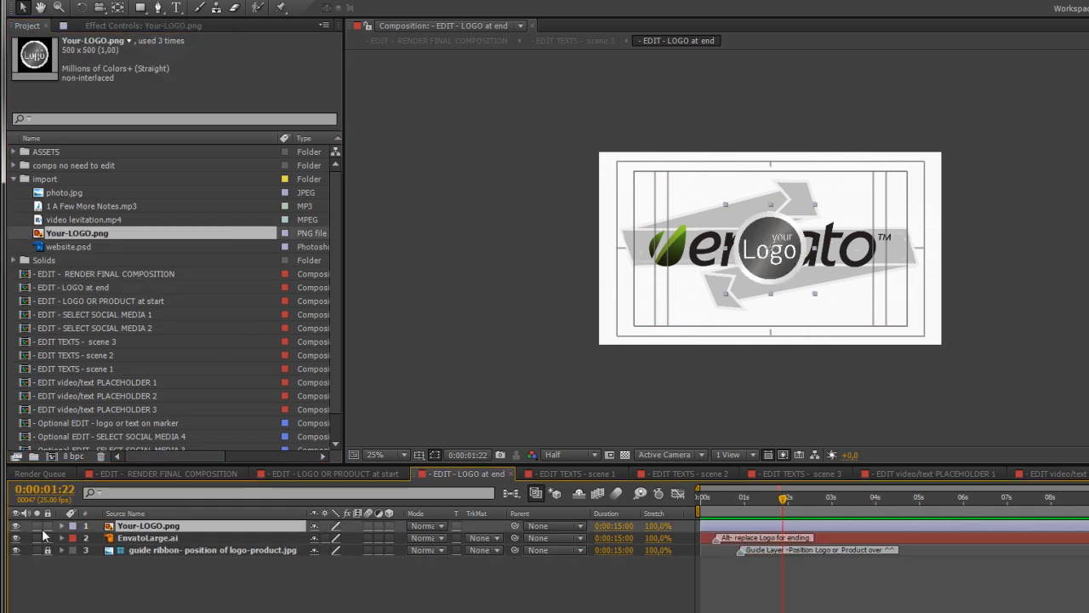
pyautogui.click(16, 538)
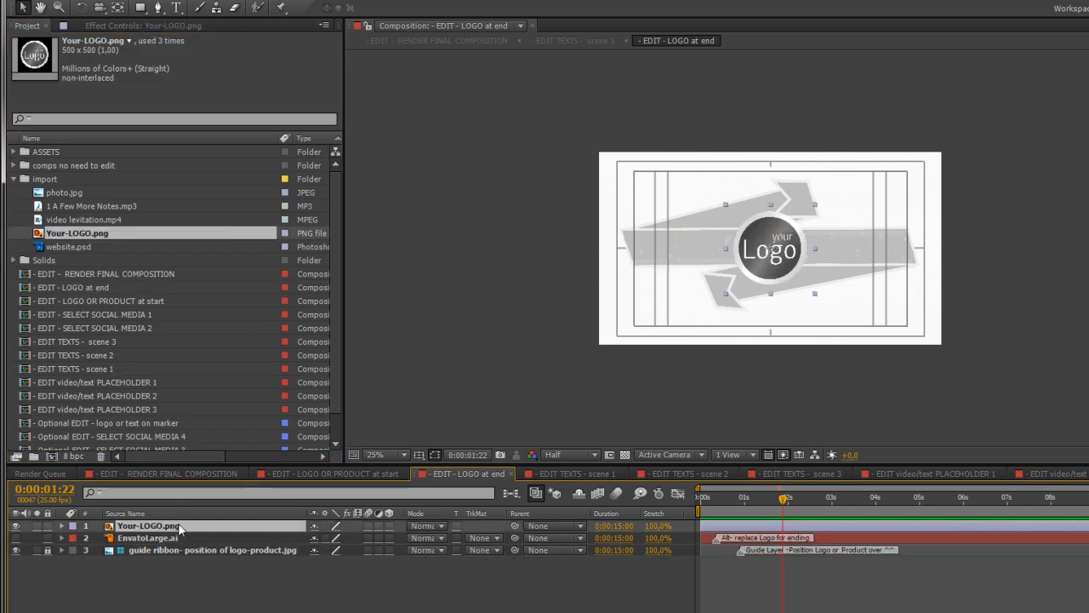
# Scale the ending Your-LOGO.png layer to 163% and check it in the final composition at 0:01:12:03.
pyautogui.press('s')
pyautogui.moveTo(336, 538); pyautogui.dragTo(769, 257)
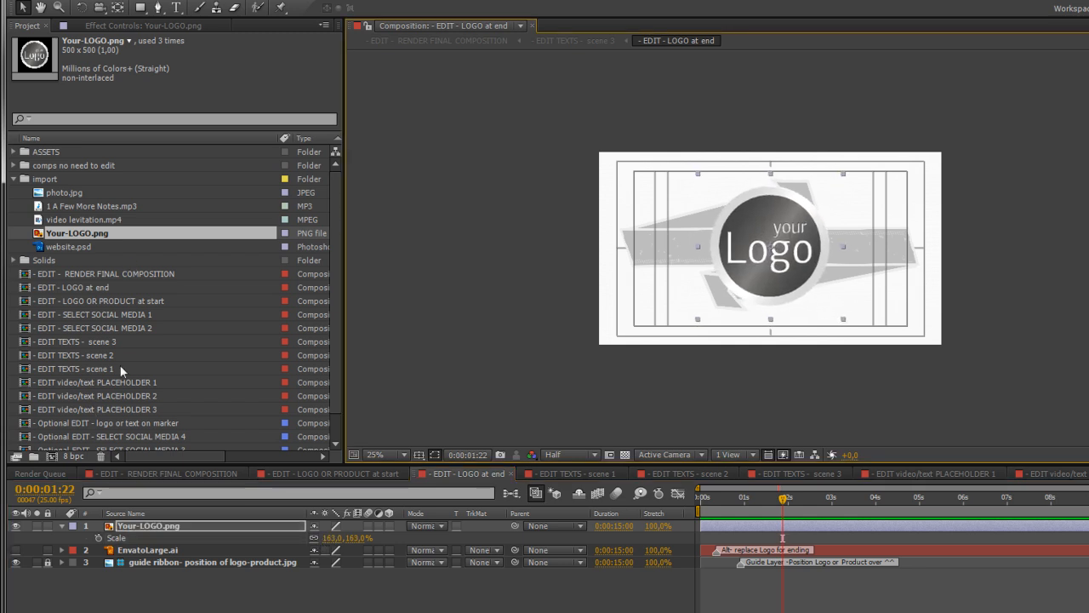
pyautogui.click(156, 475)
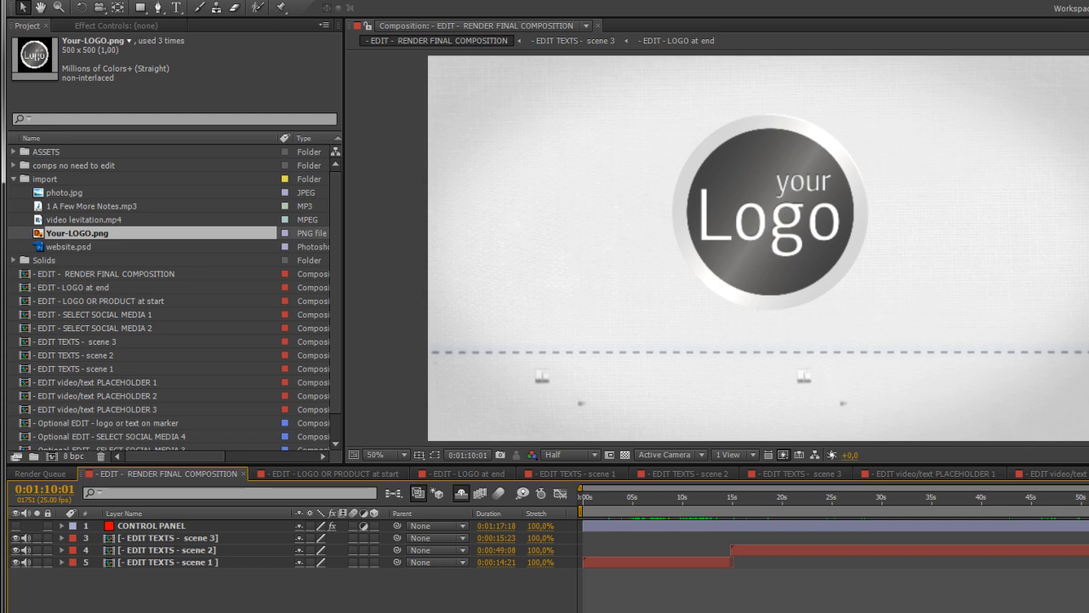
pyautogui.moveTo(1088, 497); pyautogui.dragTo(1088, 497)
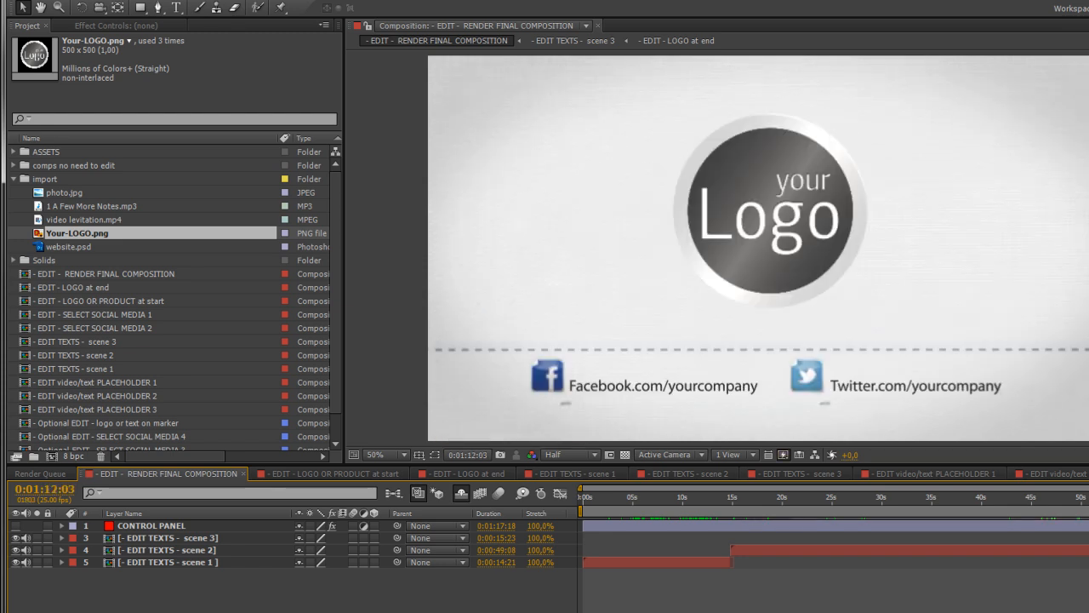
# In the - EDIT - LOGO at end composition, scale Your-LOGO.png to 130.2%, move it slightly up, and return to the final composition.
pyautogui.doubleClick(93, 287)
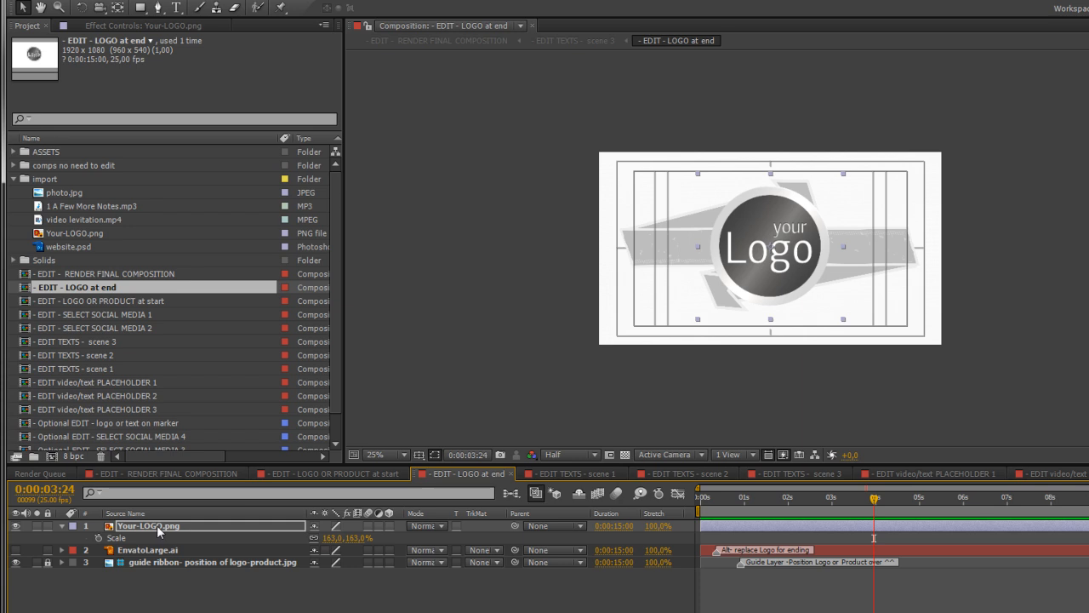
pyautogui.moveTo(334, 538); pyautogui.dragTo(527, 566)
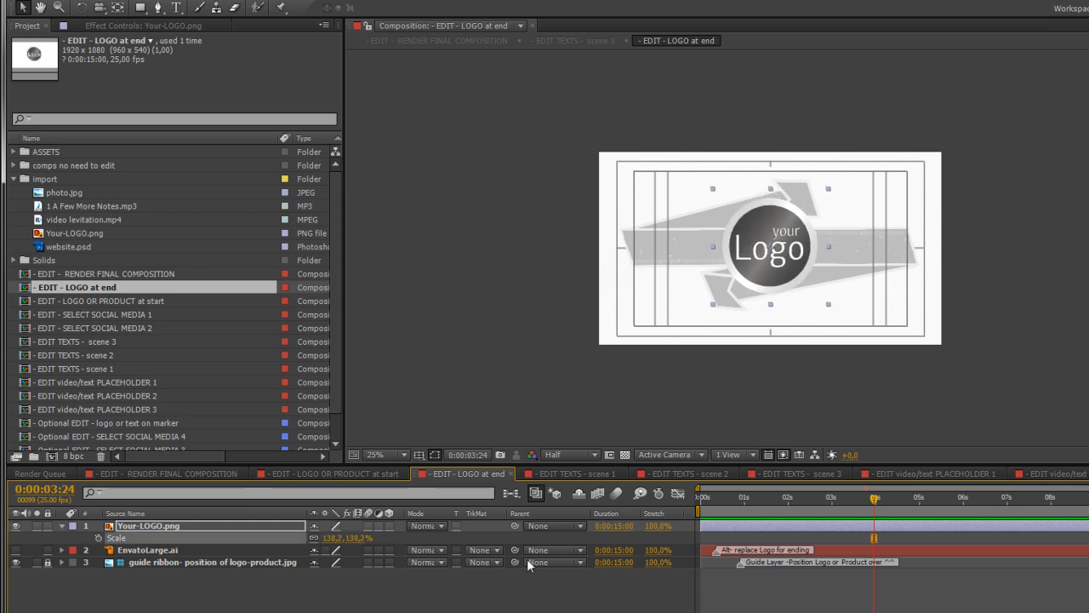
pyautogui.moveTo(776, 279); pyautogui.dragTo(775, 273)
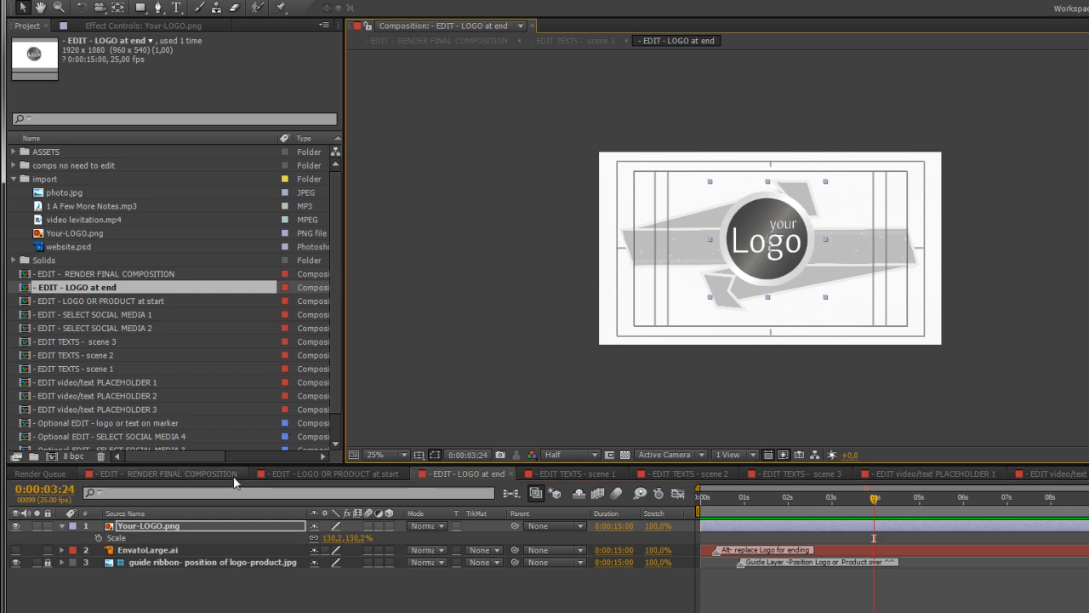
pyautogui.click(159, 472)
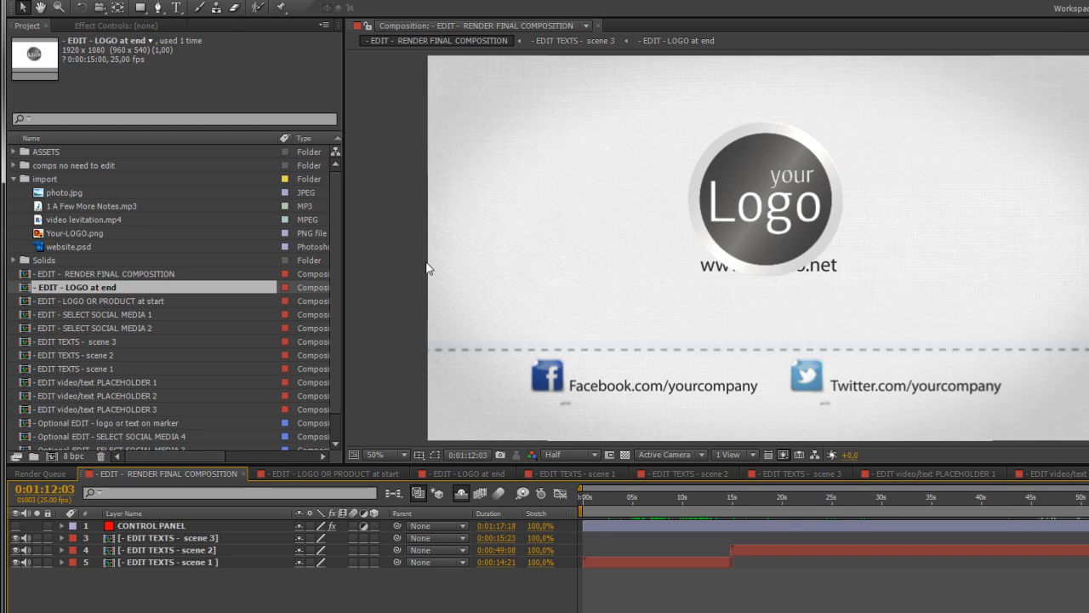
# Open the - EDIT TEXTS - scene 1 composition and go to 0:00:06:17.
pyautogui.click(82, 341)
pyautogui.click(96, 366)
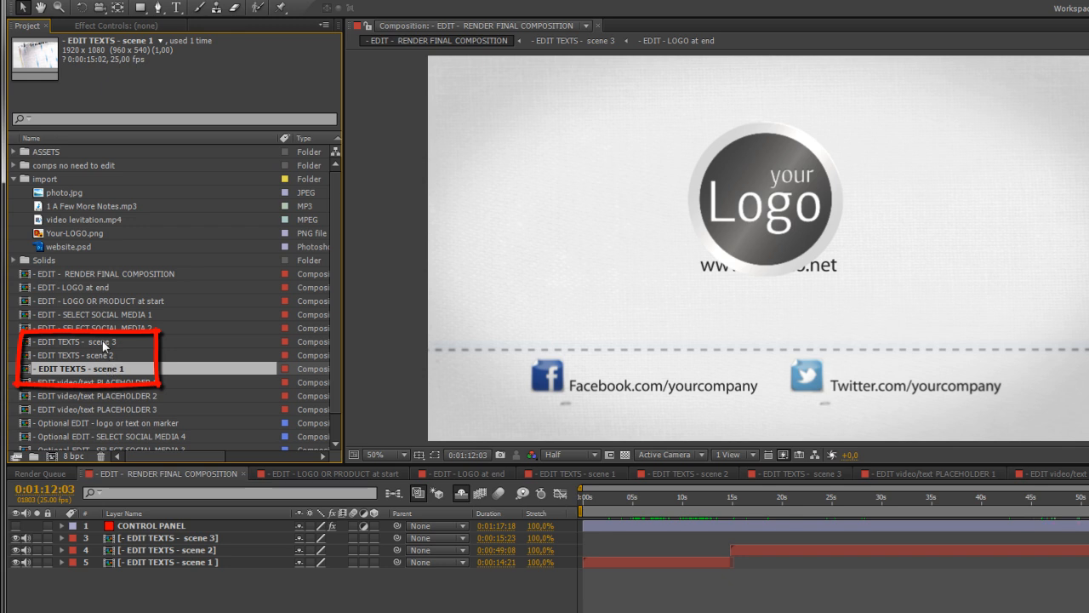
pyautogui.keyDown('shift'); pyautogui.click(103, 343); pyautogui.keyUp('shift')
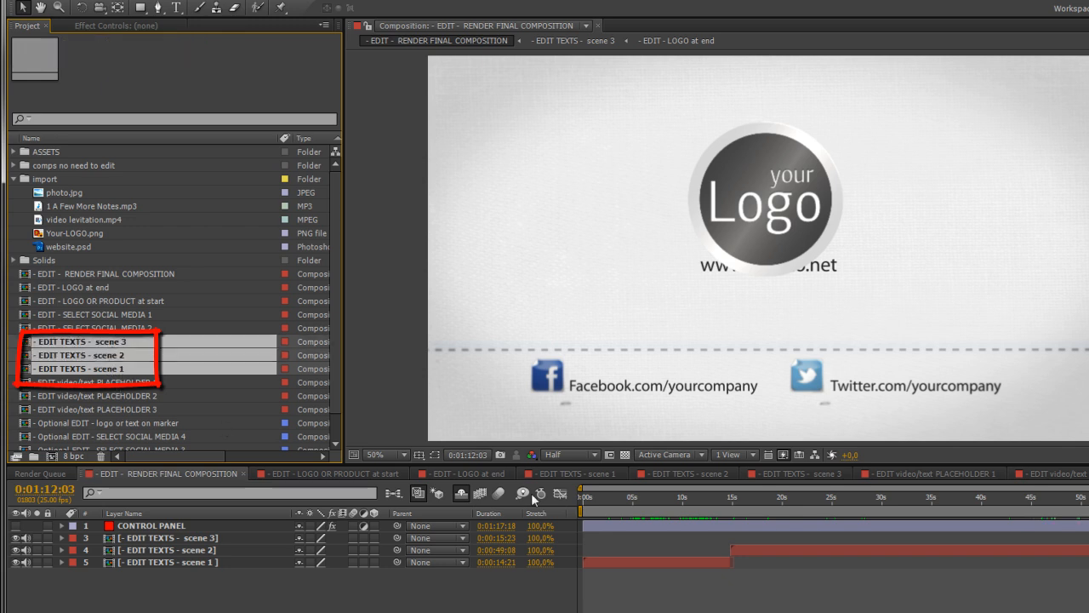
pyautogui.doubleClick(80, 369)
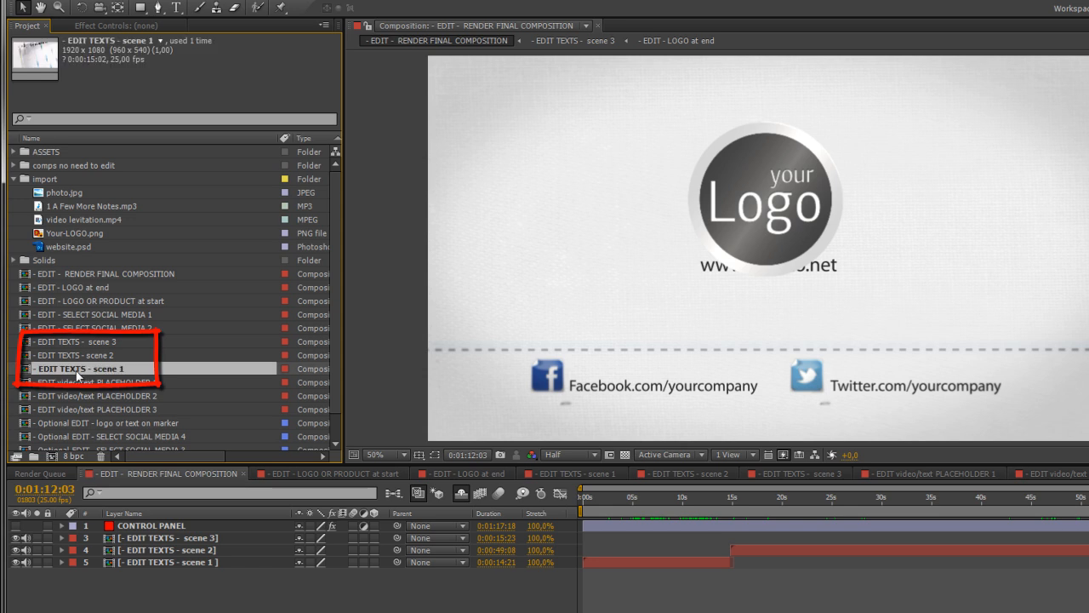
pyautogui.moveTo(851, 501); pyautogui.dragTo(1035, 501)
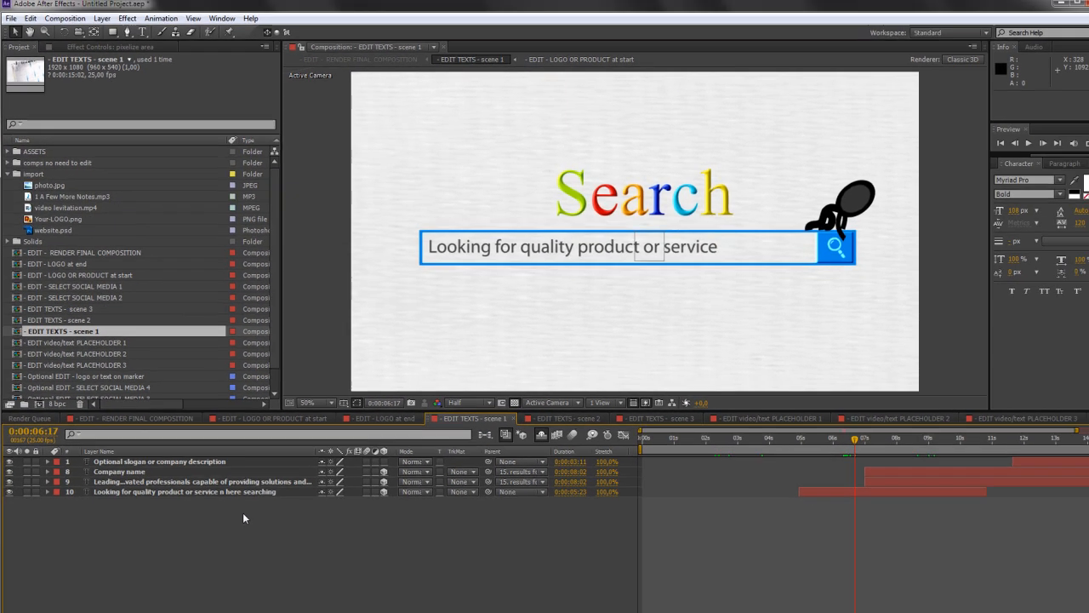
# Select all four text layers of scene 1, view them at 0:00:10:24 and 0:00:09:15, and clear the selection.
pyautogui.moveTo(308, 596); pyautogui.dragTo(219, 526)
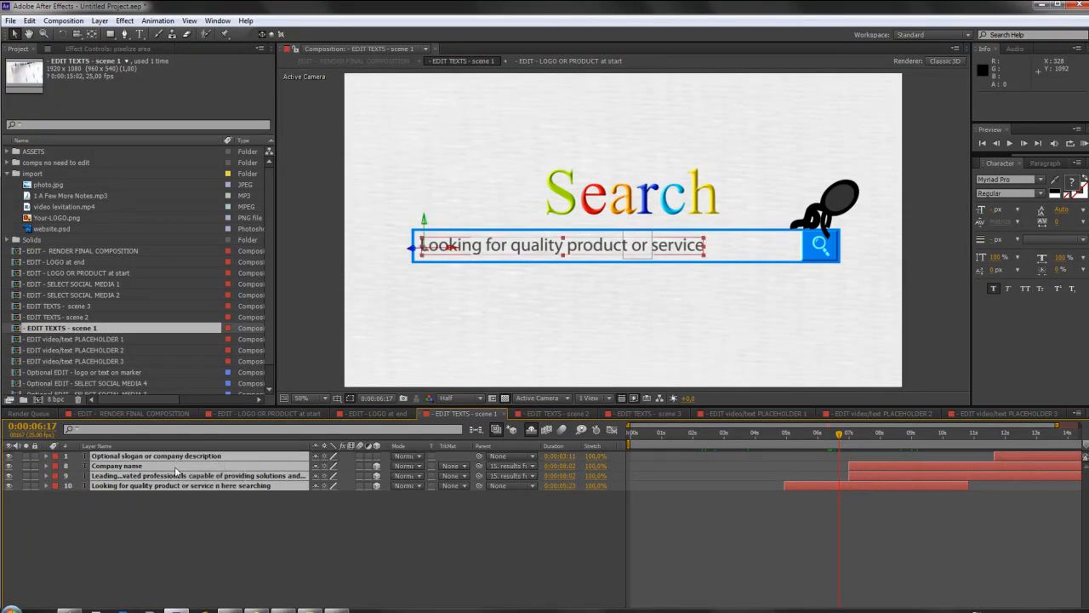
pyautogui.click(970, 434)
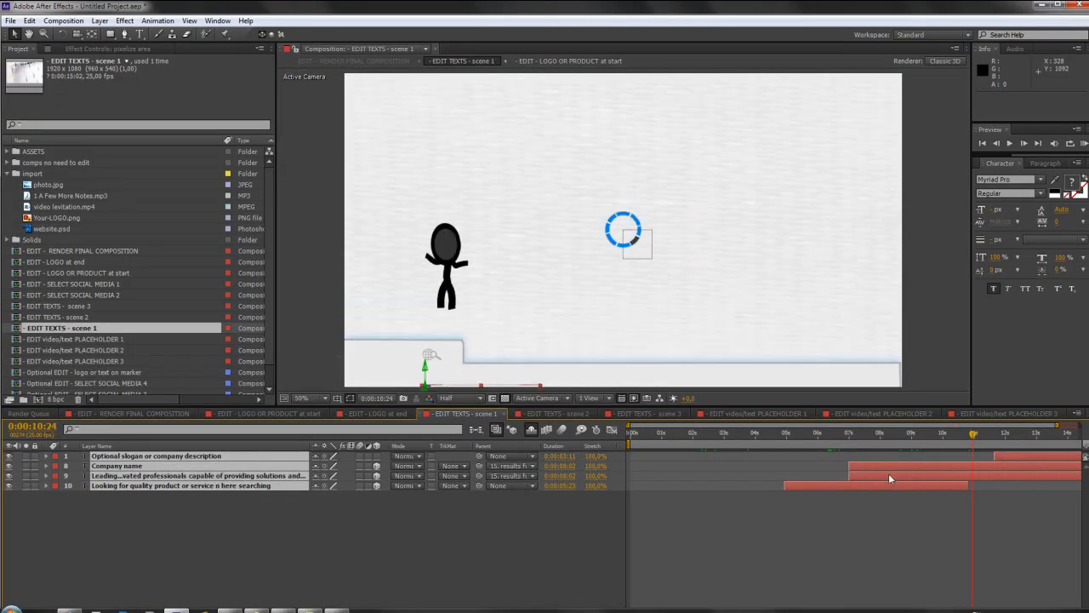
pyautogui.click(930, 435)
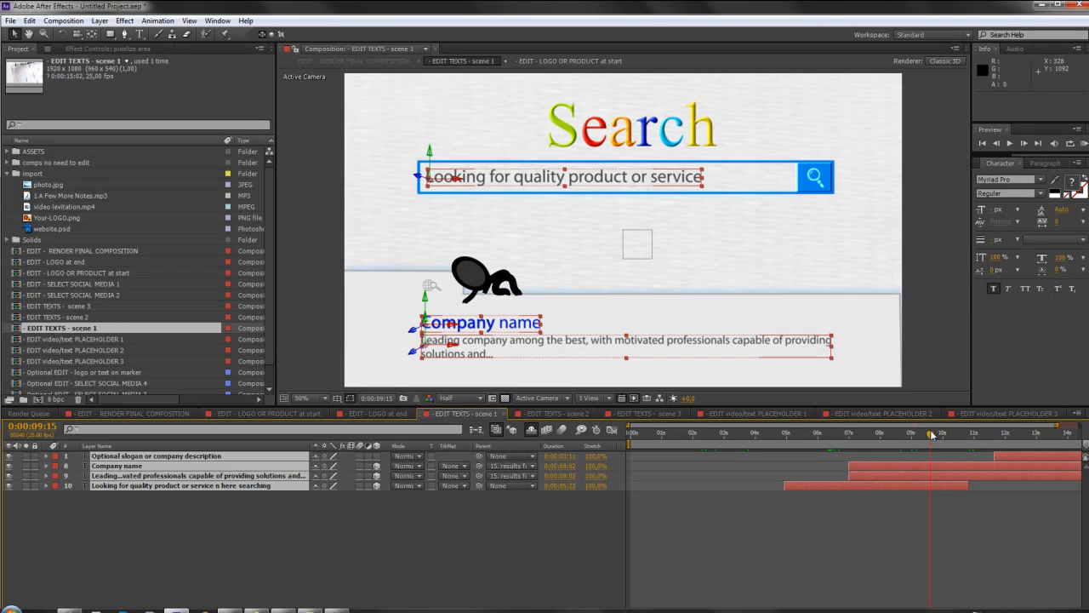
pyautogui.click(442, 547)
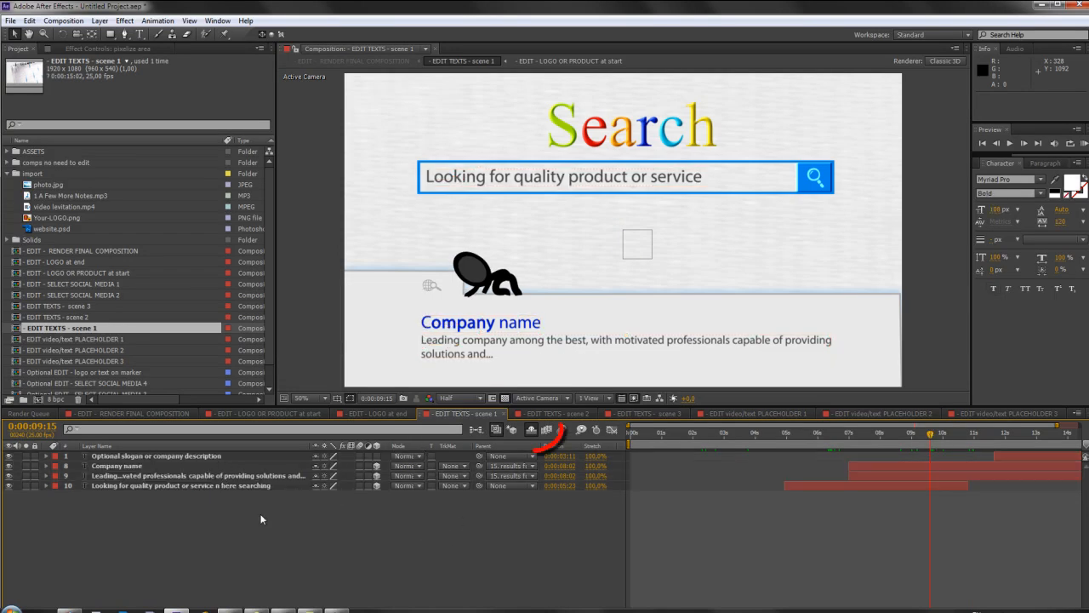
# Reveal the shy layers of scene 1, inspect the Search WORD (enable to edit text) layer, and hide the shy layers again.
pyautogui.click(531, 430)
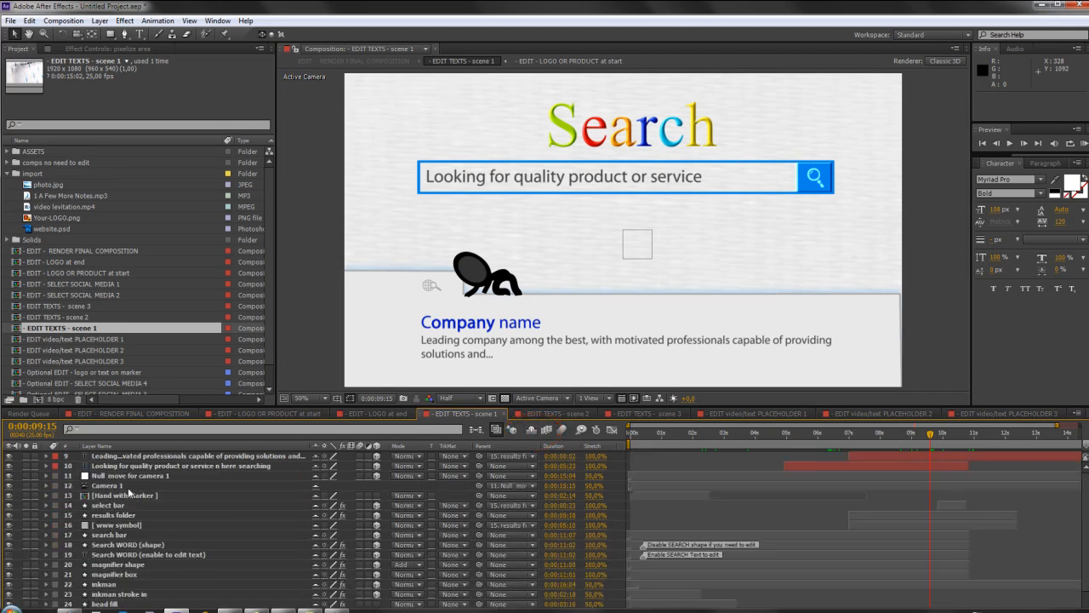
pyautogui.scroll(3, 115, 498)
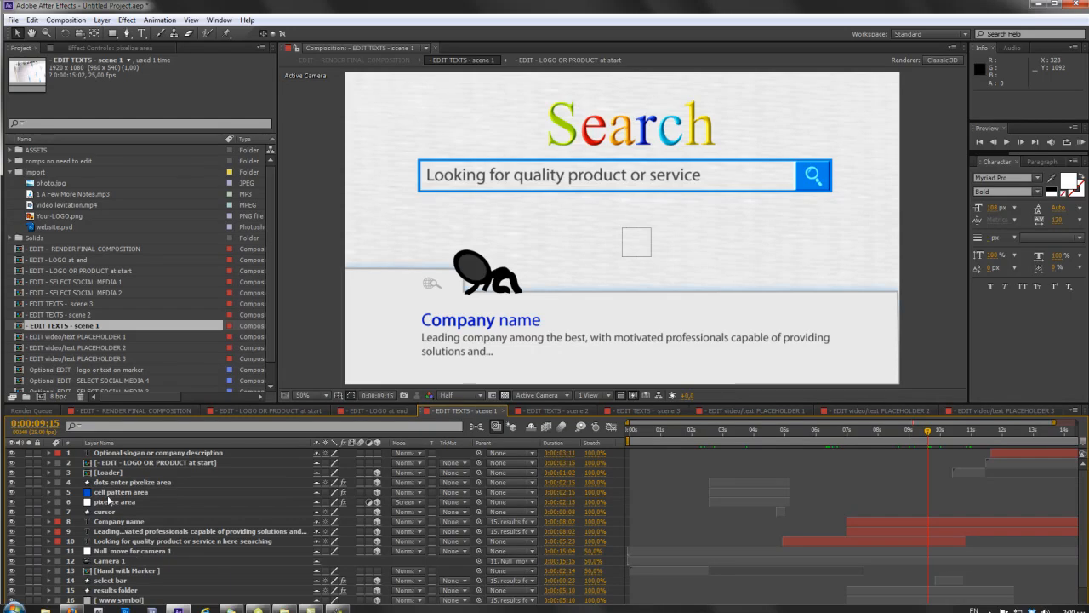
pyautogui.click(200, 531)
pyautogui.click(225, 542)
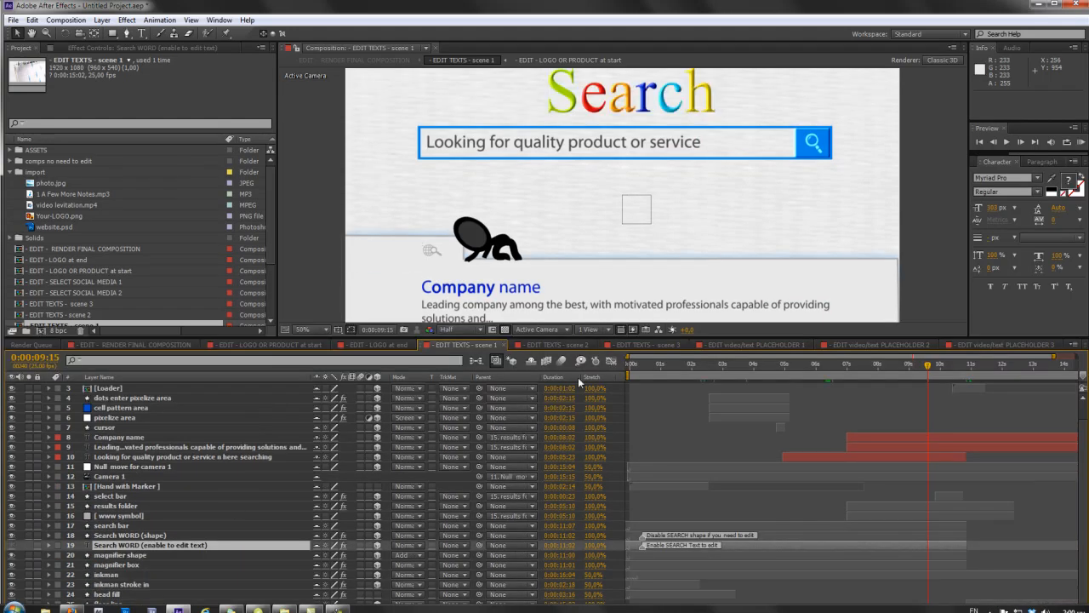
pyautogui.scroll(1, 570, 378)
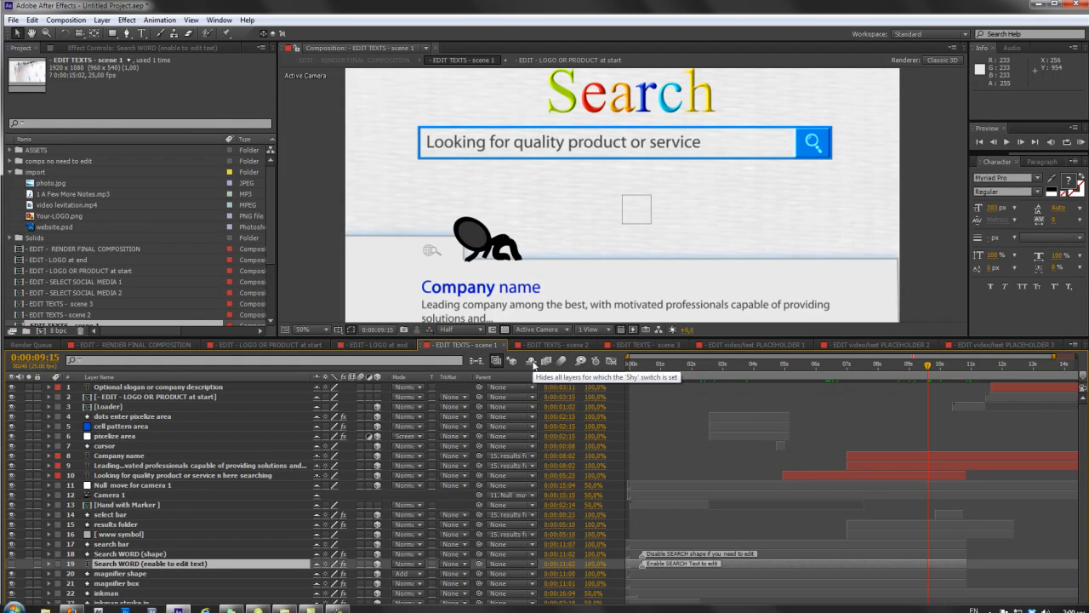
pyautogui.click(533, 364)
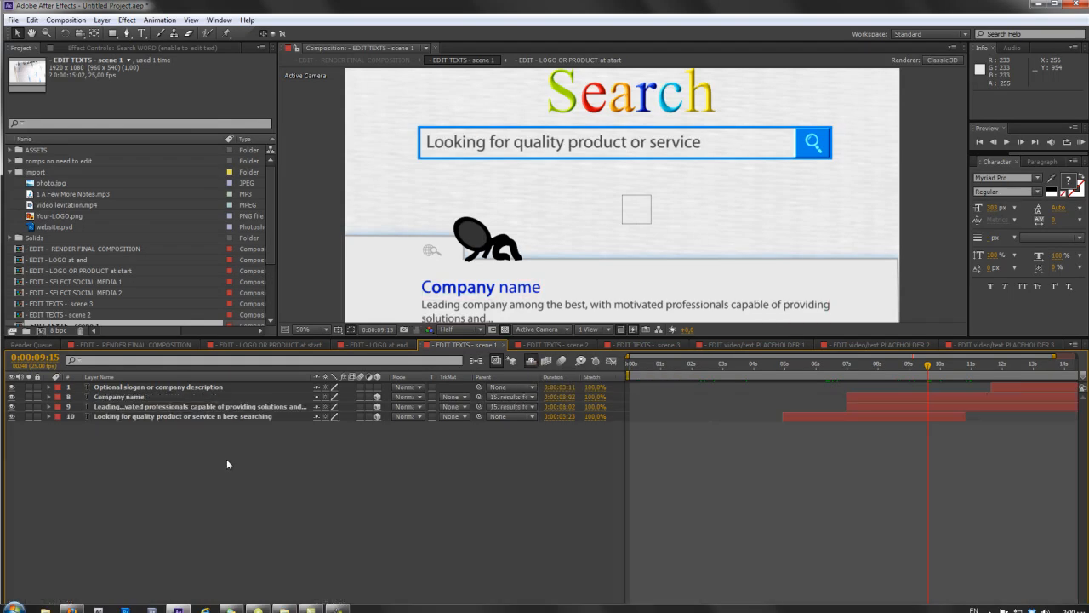
# Replace the search bar text of scene 1 with "type here your text".
pyautogui.moveTo(214, 460); pyautogui.dragTo(107, 369)
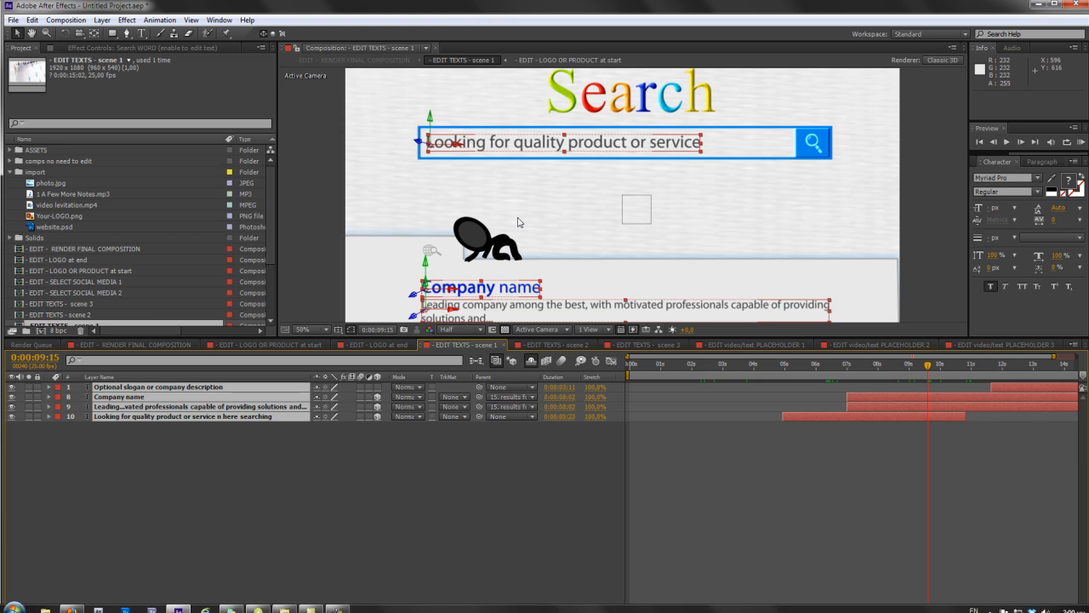
pyautogui.click(422, 499)
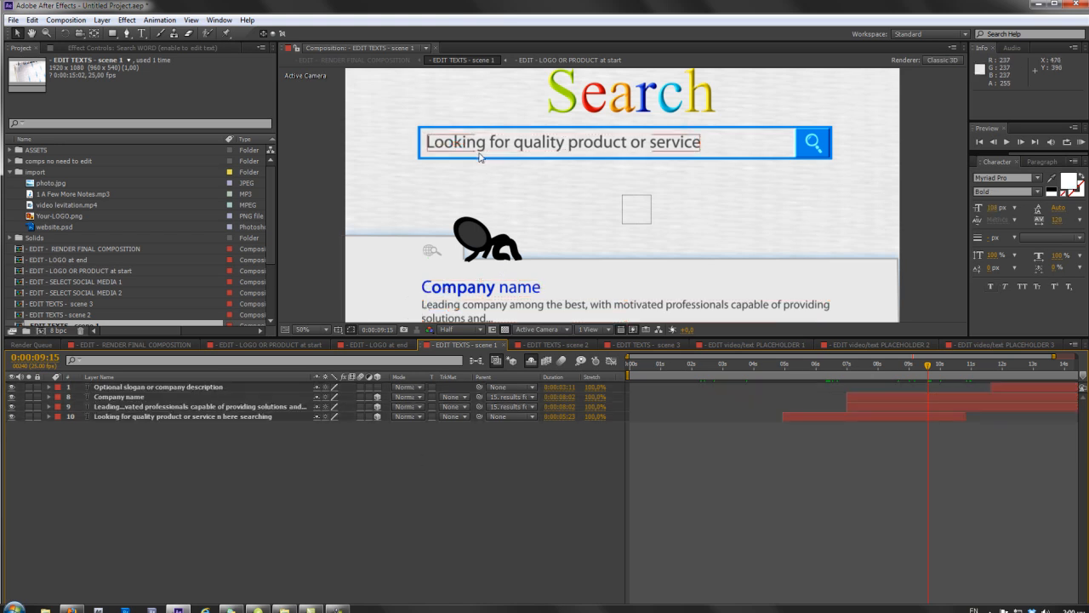
pyautogui.click(193, 417)
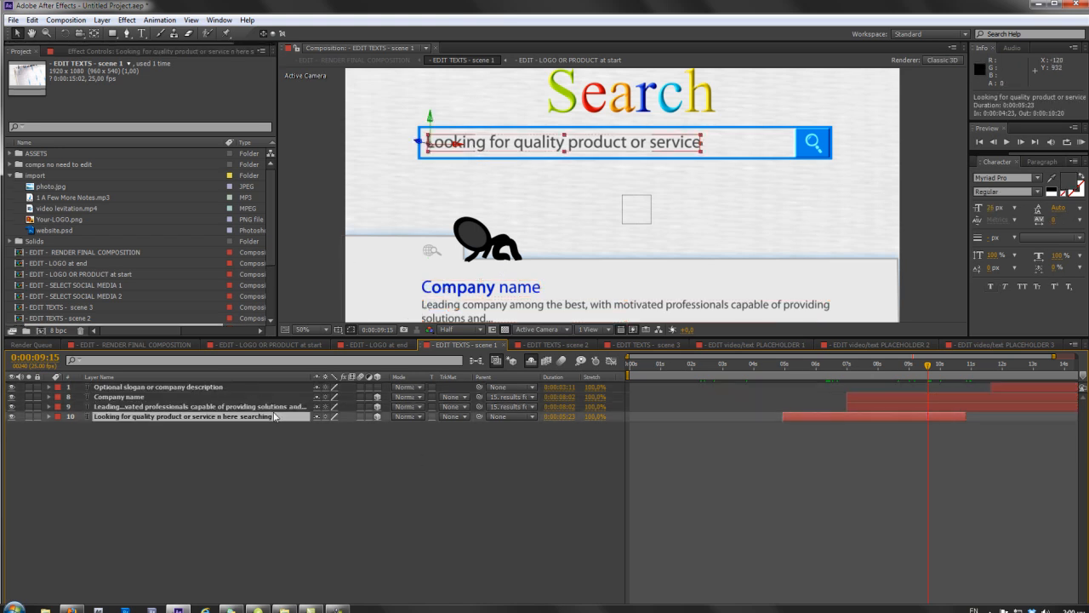
pyautogui.doubleClick(194, 417)
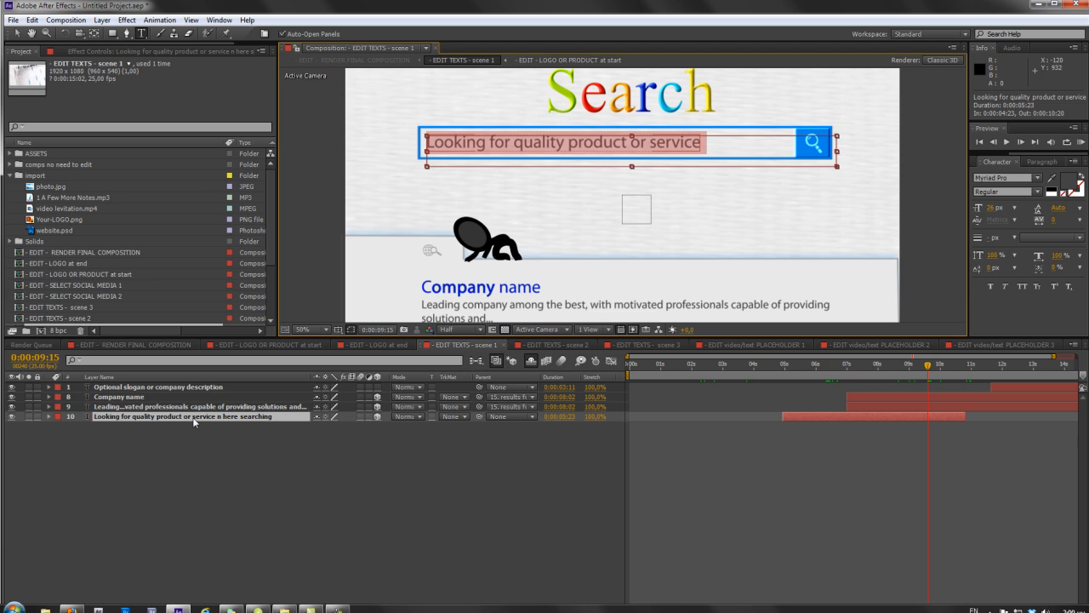
pyautogui.write('type he')
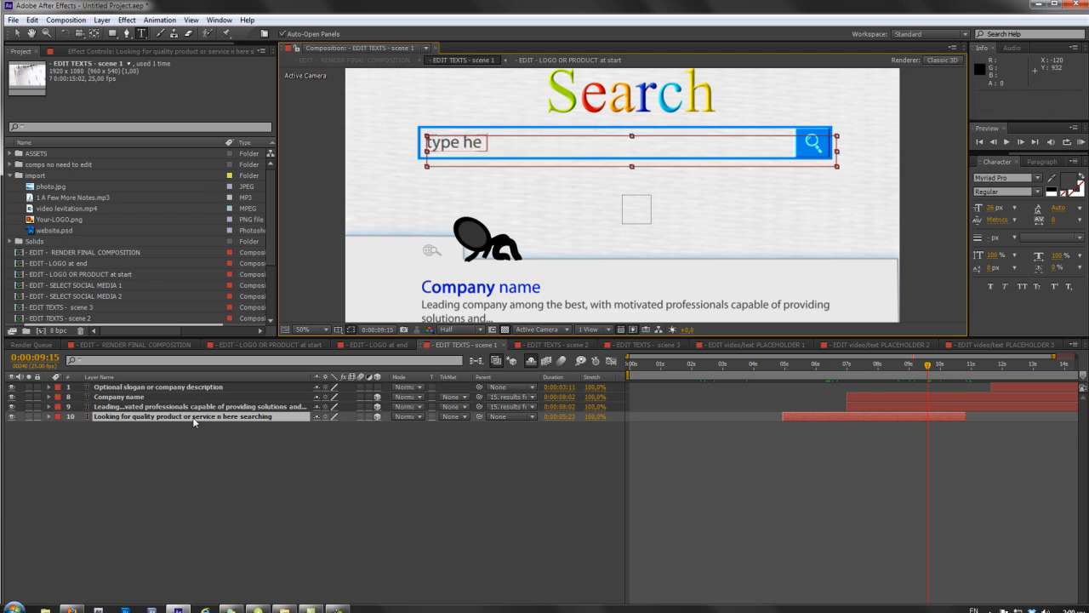
pyautogui.write('re your')
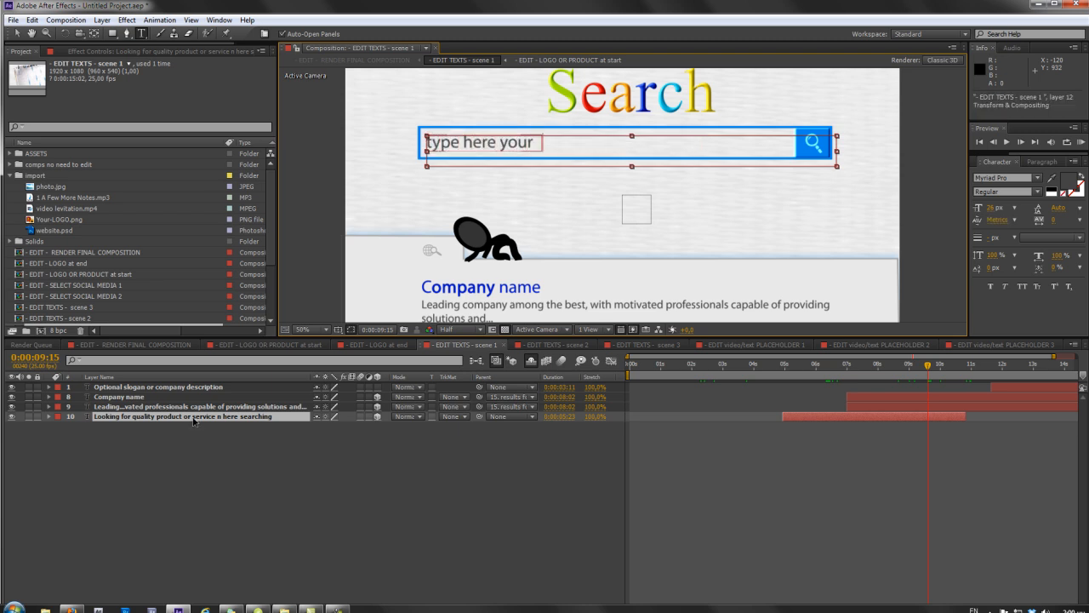
pyautogui.write(' text')
pyautogui.click(184, 461)
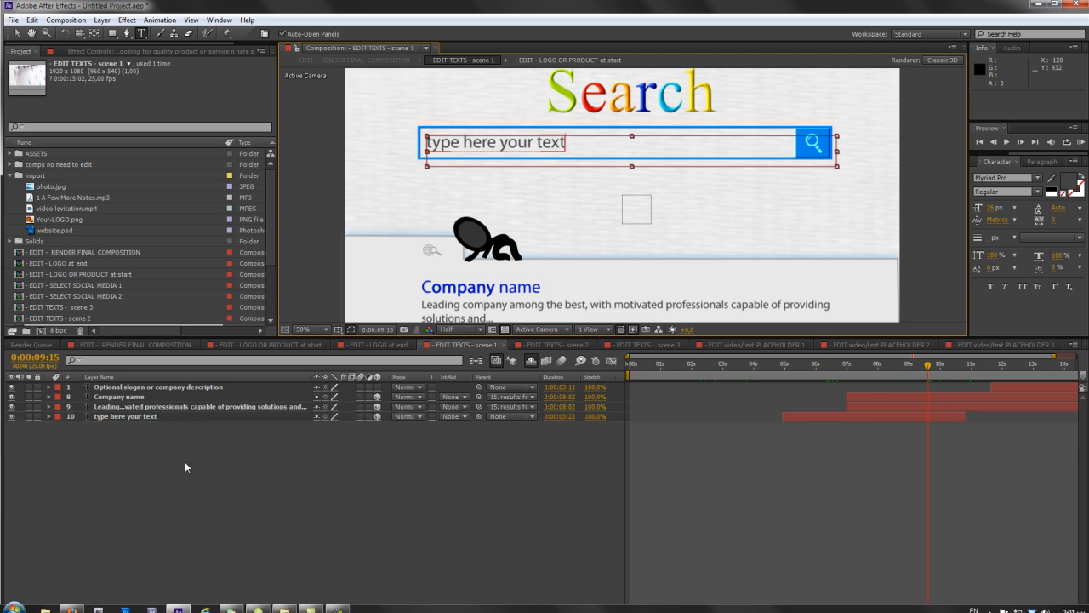
# Change the font of the "type here your text" layer to the Times and Times family.
pyautogui.click(152, 416)
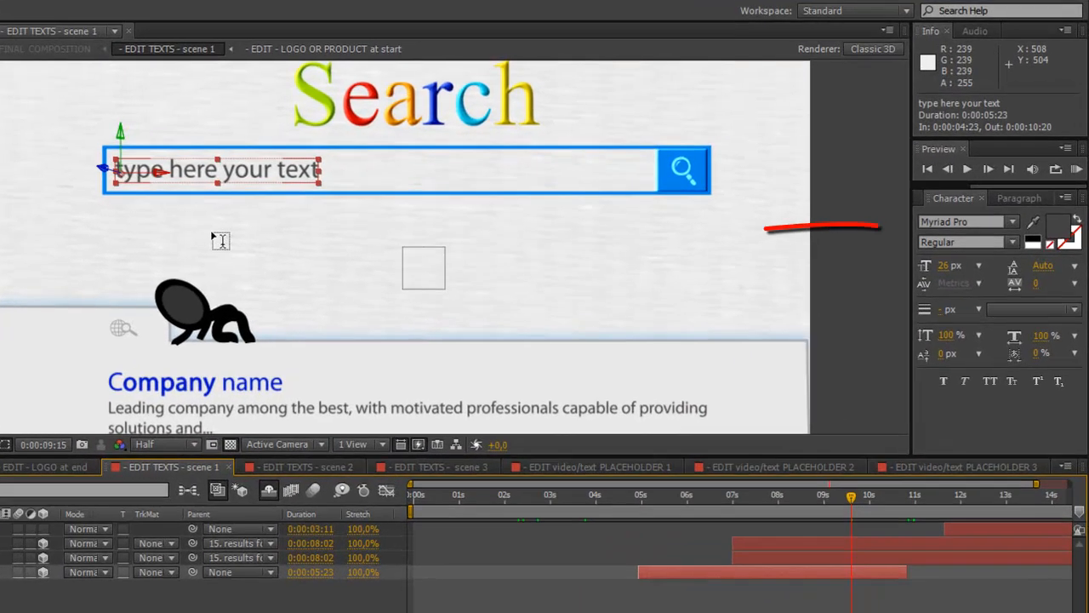
pyautogui.click(966, 223)
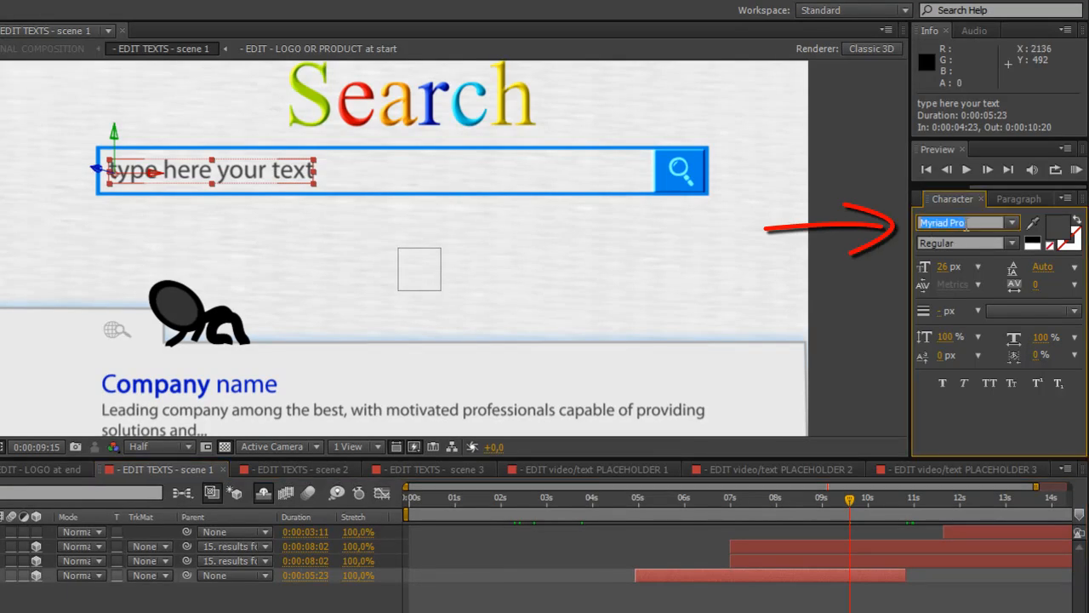
pyautogui.write('Times and Times ag')
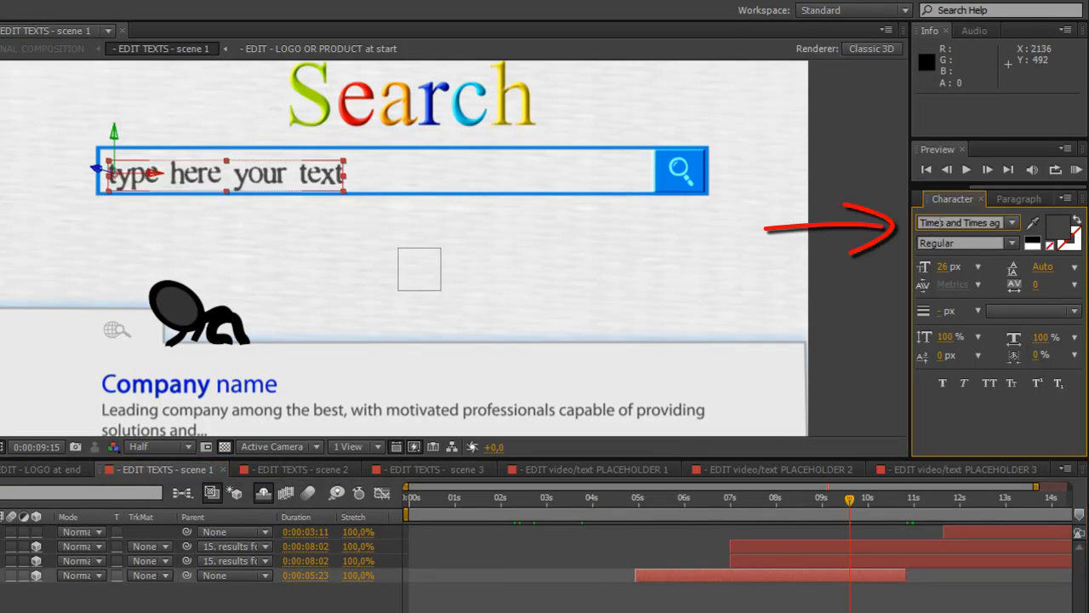
pyautogui.click(25, 598)
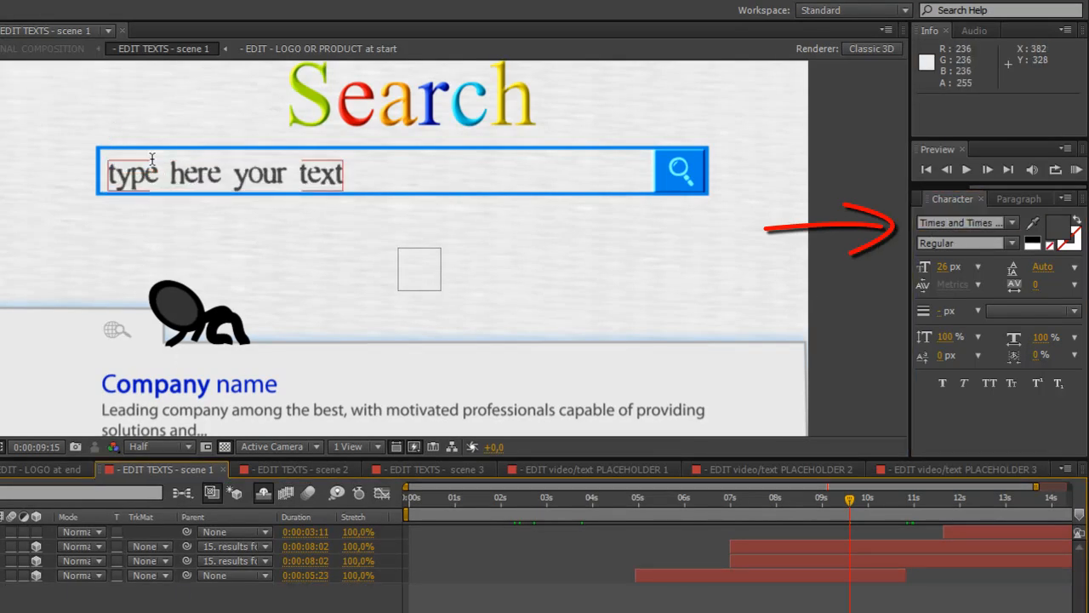
# Set the "type here your text" layer's font size to 21 px and its fill color to black.
pyautogui.click(2, 575)
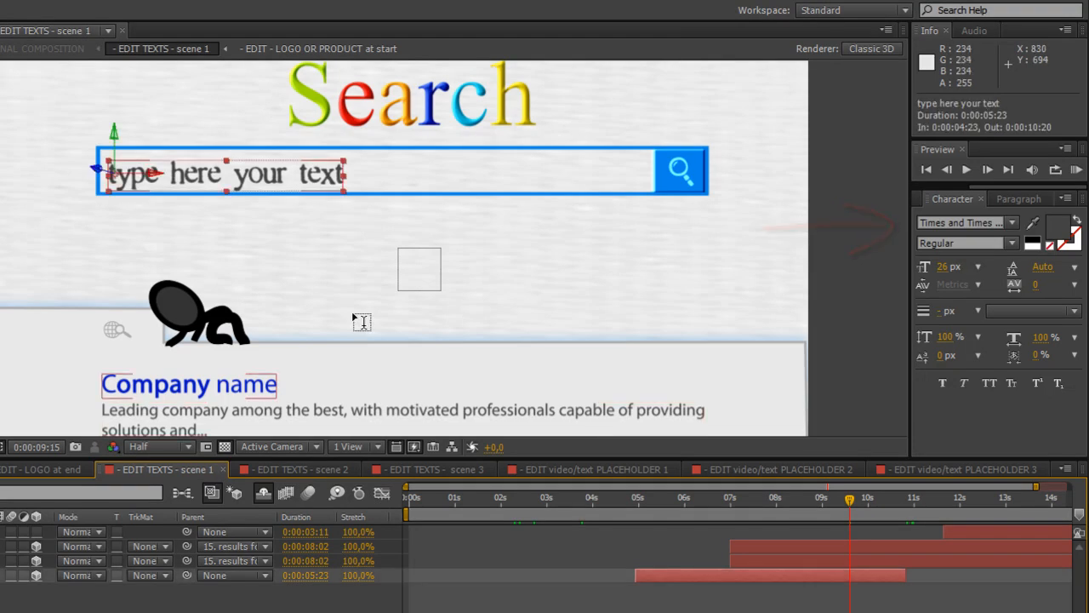
pyautogui.moveTo(942, 266); pyautogui.dragTo(941, 267)
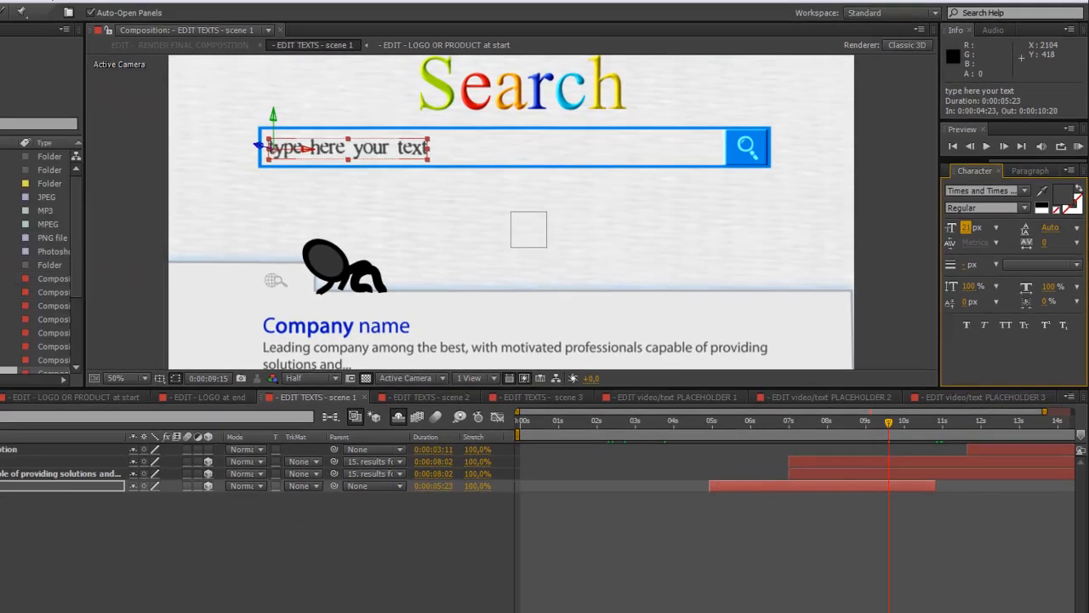
pyautogui.click(1063, 195)
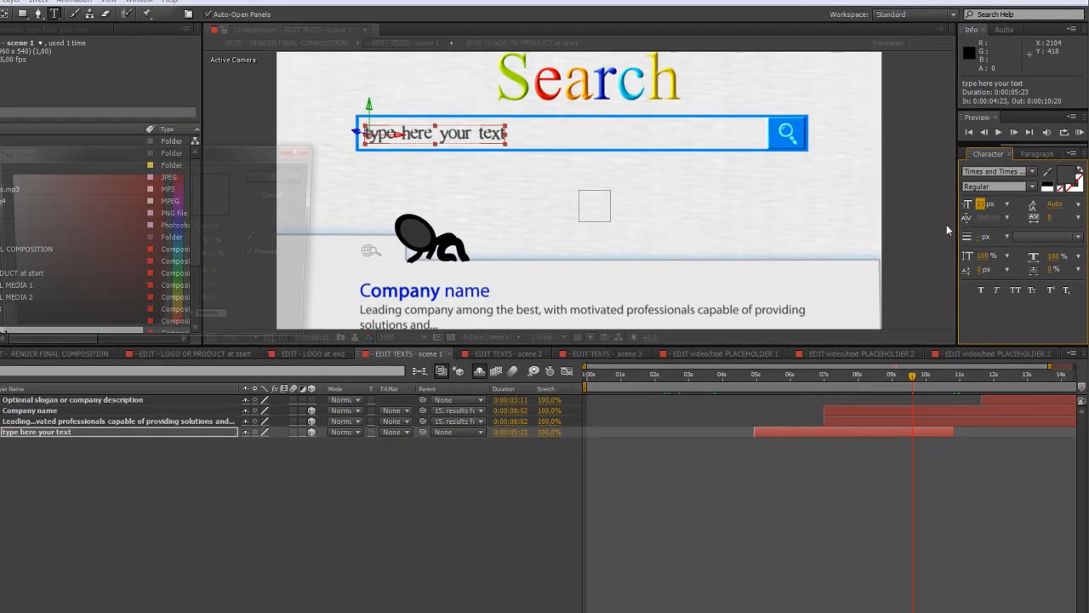
pyautogui.moveTo(76, 239)
pyautogui.mouseDown()
pyautogui.moveTo(4, 214)
pyautogui.moveTo(4, 332)
pyautogui.mouseUp()
pyautogui.click(280, 176)
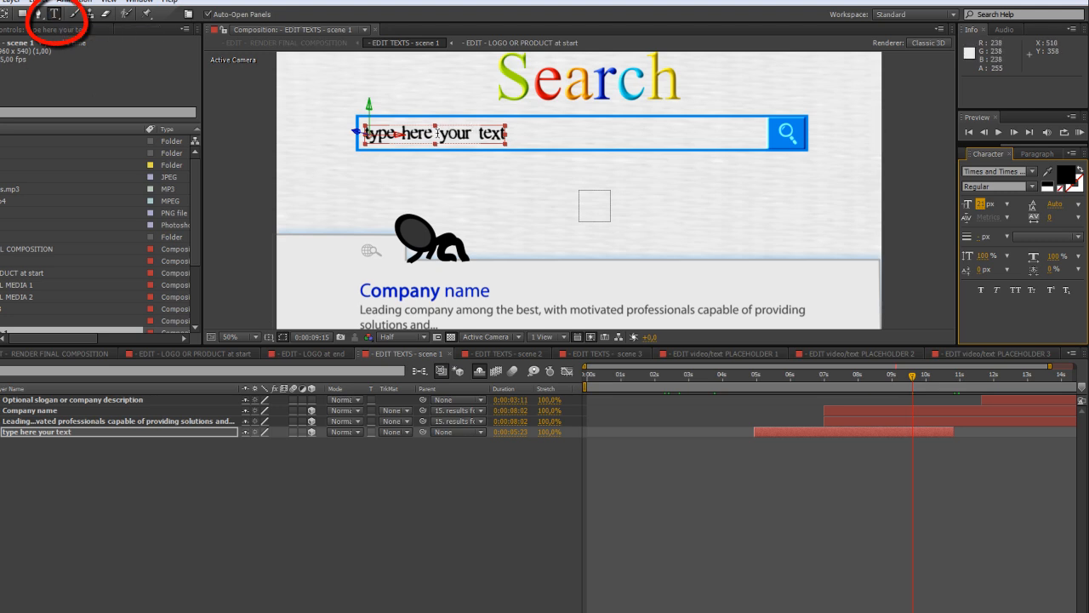
# Color only the word "your" in the search bar text red (FF0000).
pyautogui.moveTo(437, 133); pyautogui.dragTo(472, 133)
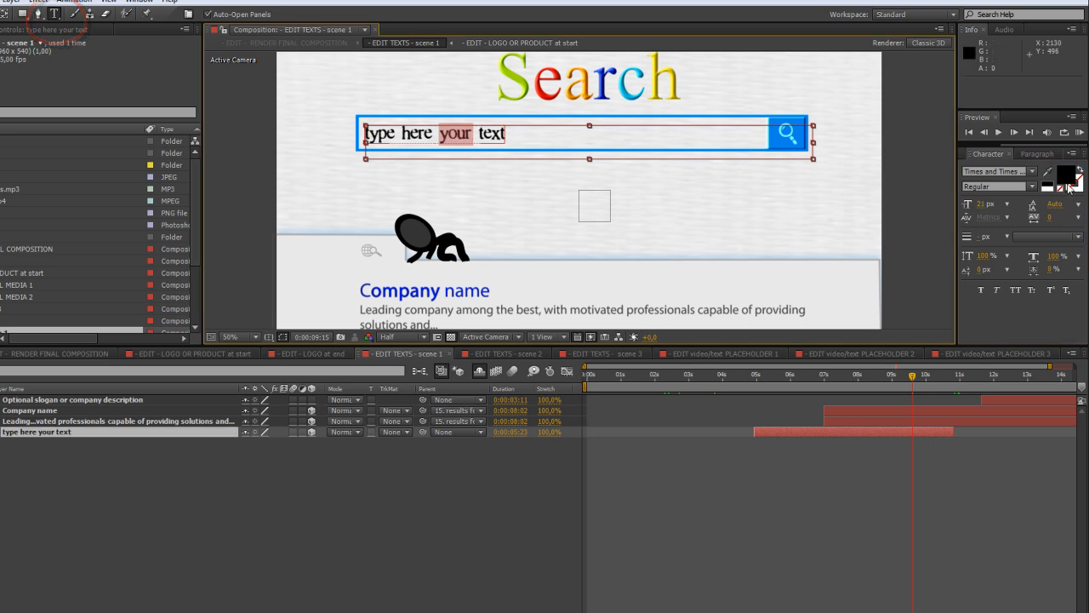
pyautogui.click(1068, 177)
pyautogui.click(163, 174)
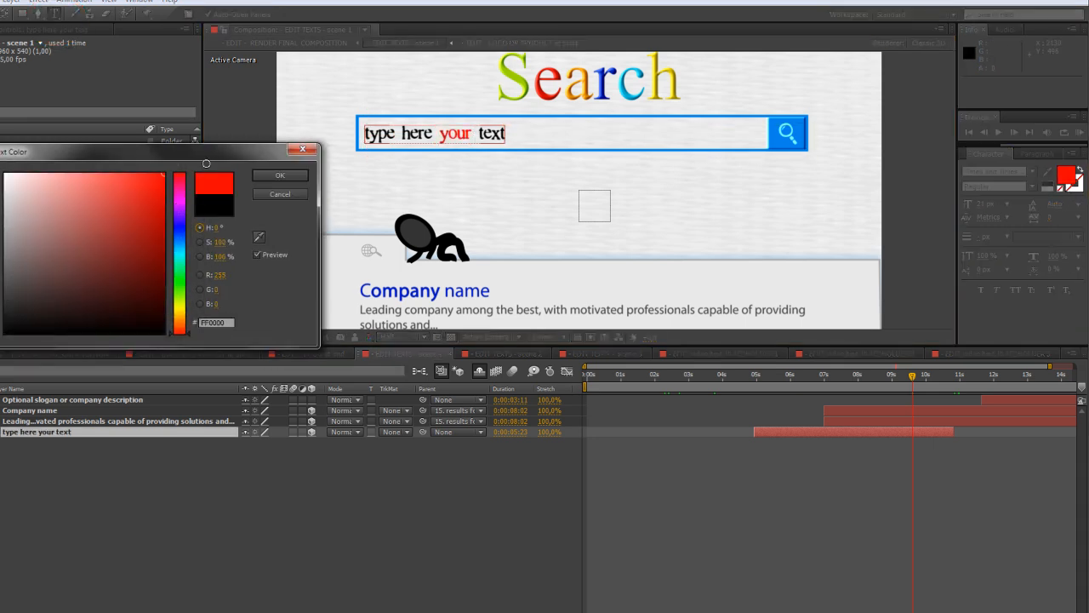
pyautogui.click(281, 176)
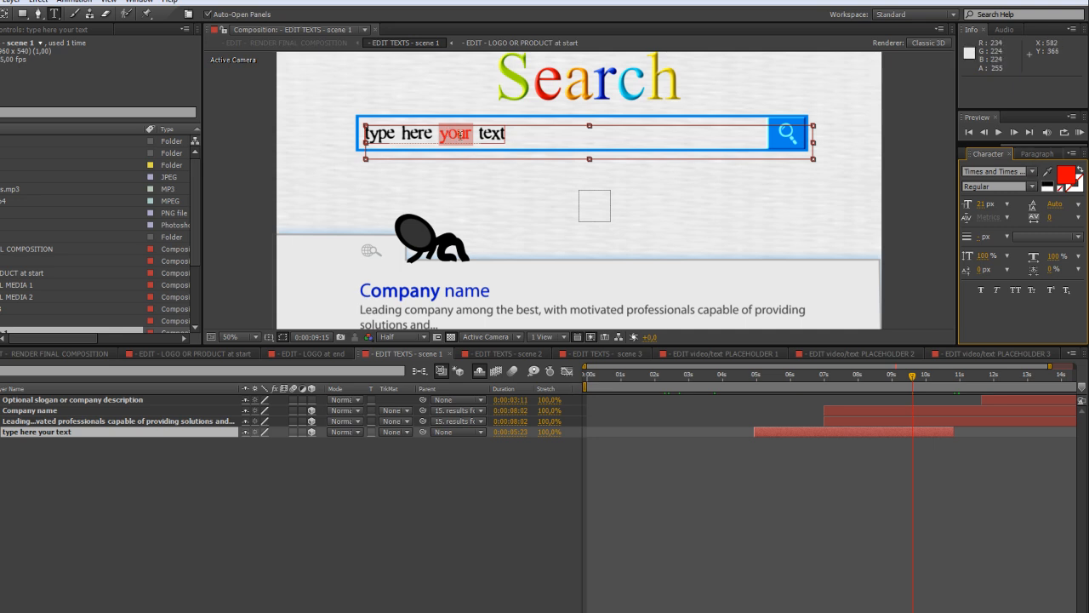
# Set the font of the word "your" to Myriad Pro in the Bold style.
pyautogui.click(990, 172)
pyautogui.write('My')
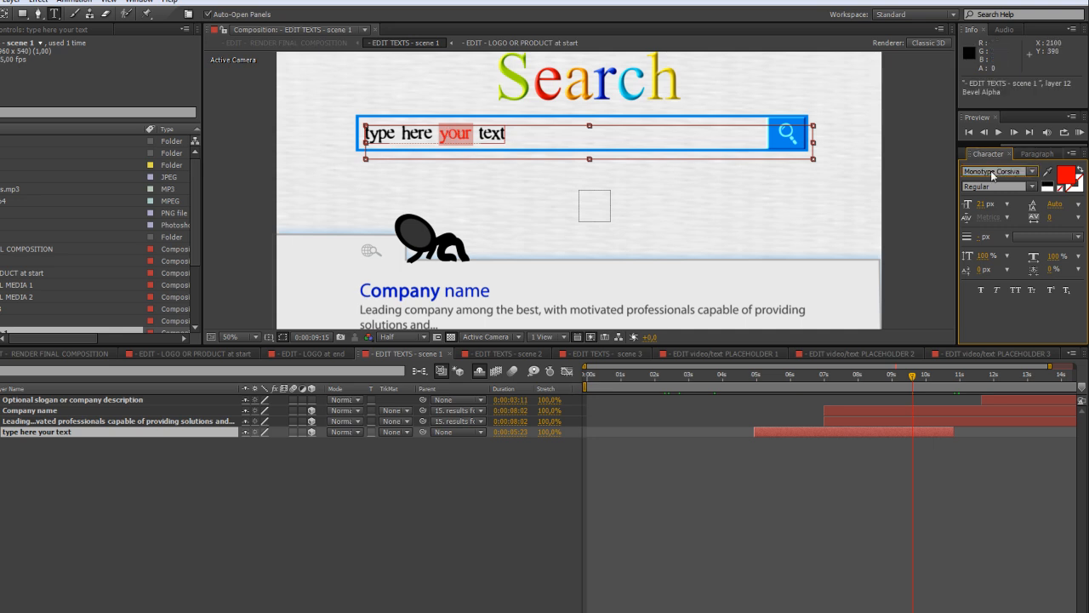
pyautogui.press('Down')
pyautogui.press('Up')
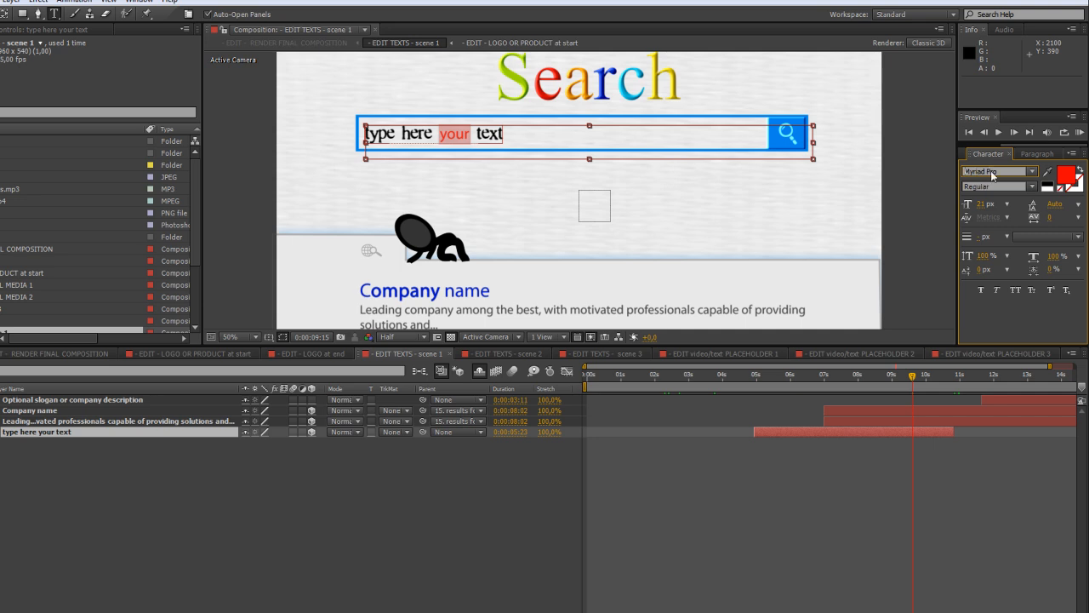
pyautogui.click(1035, 189)
pyautogui.click(716, 260)
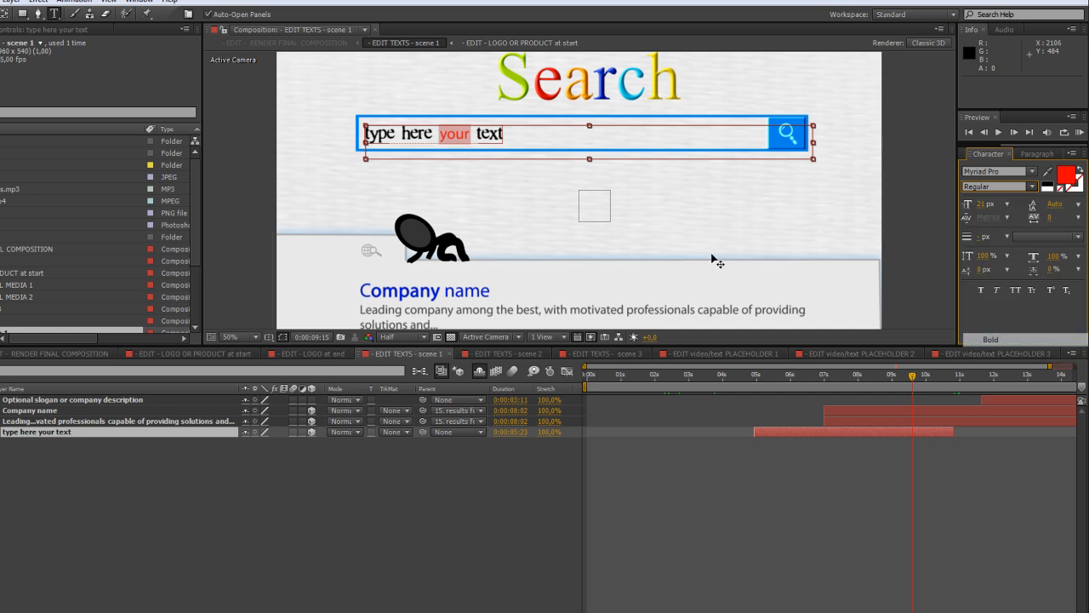
# Increase the font size of the word "your" to 28 px and clear the selection.
pyautogui.click(979, 205)
pyautogui.scroll(9, 981, 206)
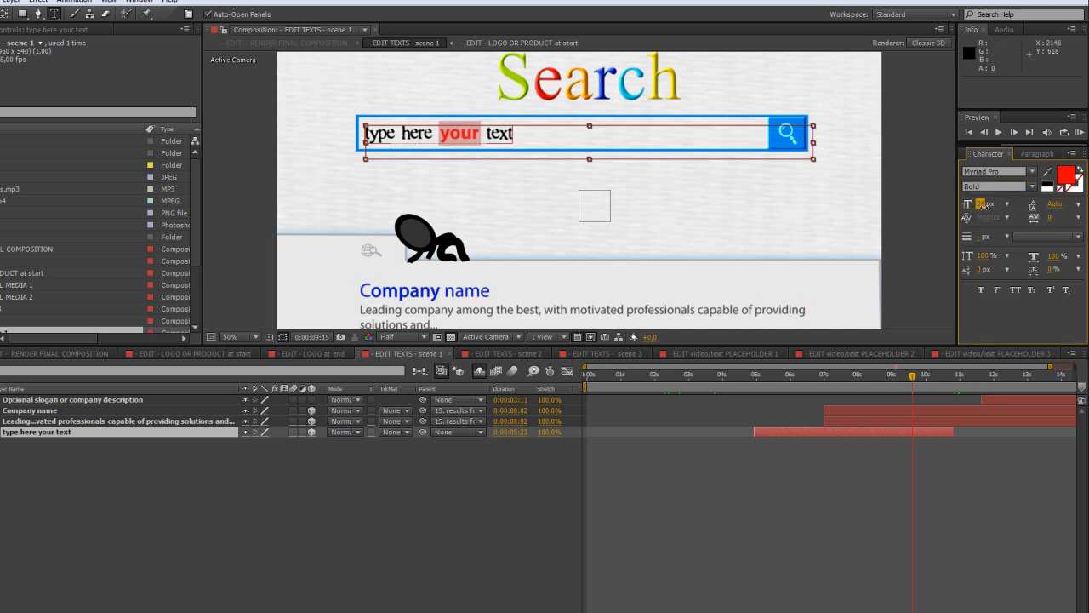
pyautogui.scroll(2, 982, 206)
pyautogui.scroll(-1, 982, 206)
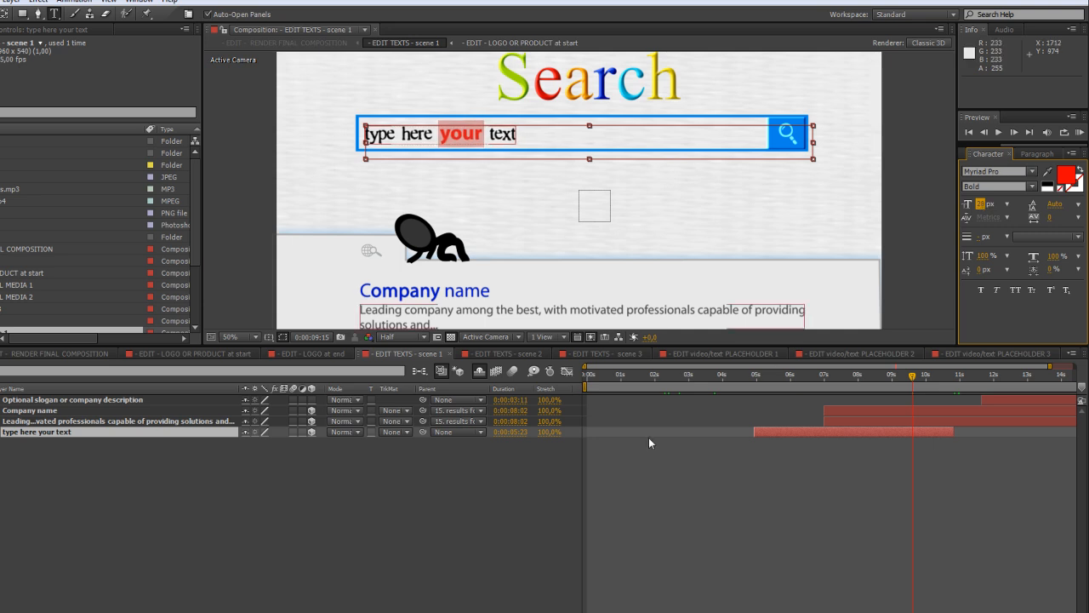
pyautogui.click(505, 480)
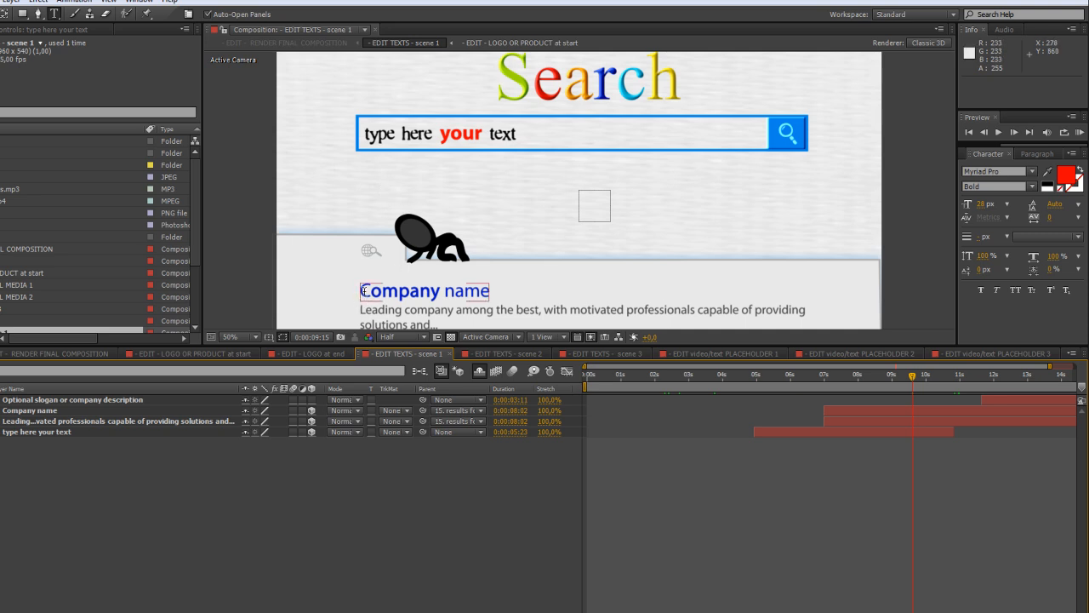
# Replace the blue "Company name" heading below the search bar with "my company" and deselect the layer.
pyautogui.moveTo(361, 290); pyautogui.dragTo(474, 304)
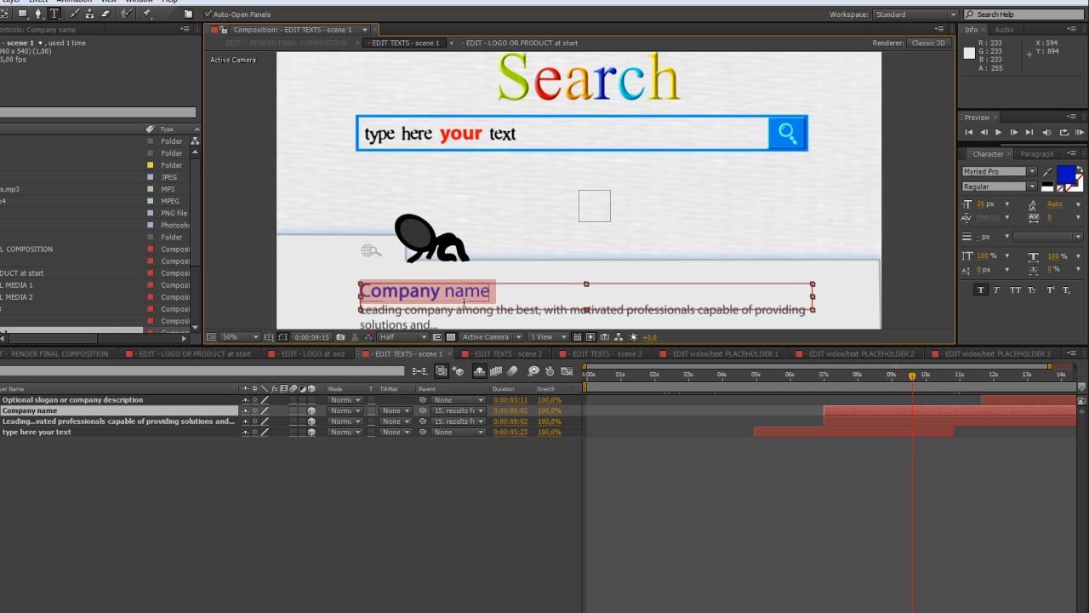
pyautogui.write('my')
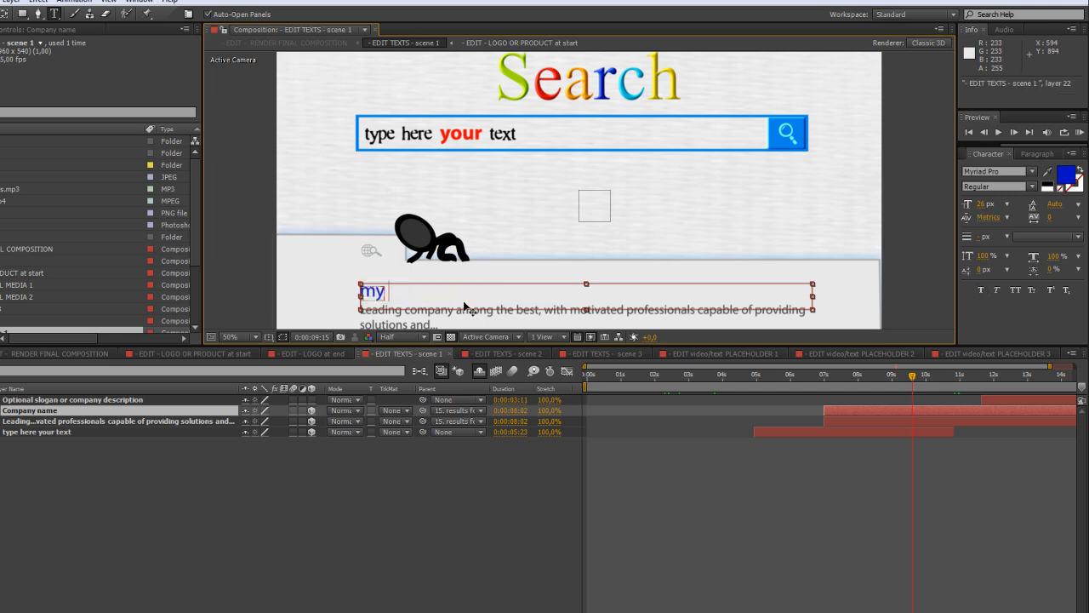
pyautogui.write(' company')
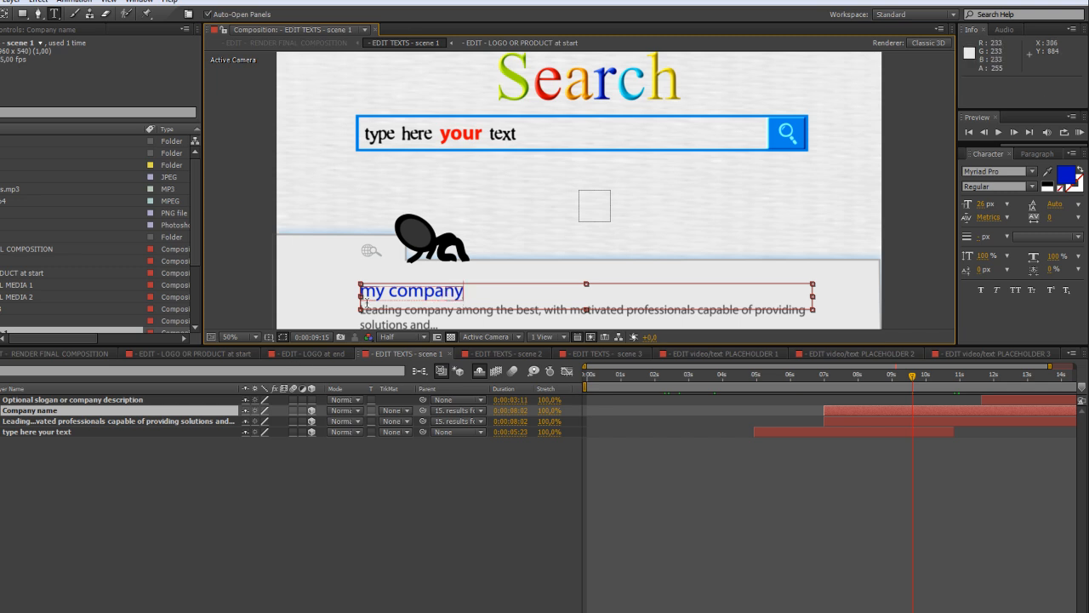
pyautogui.click(174, 415)
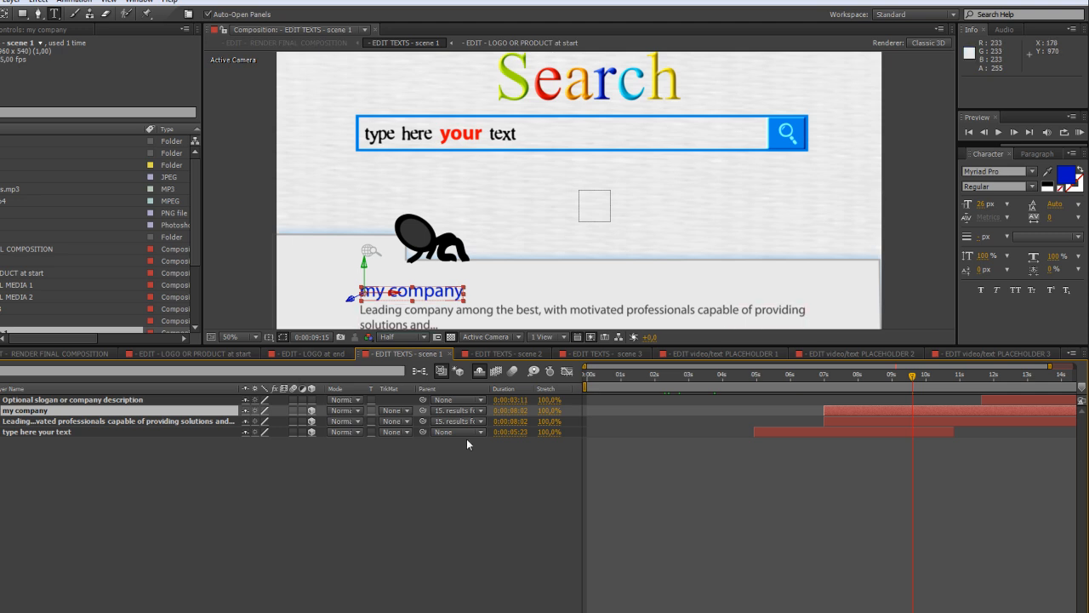
pyautogui.click(443, 501)
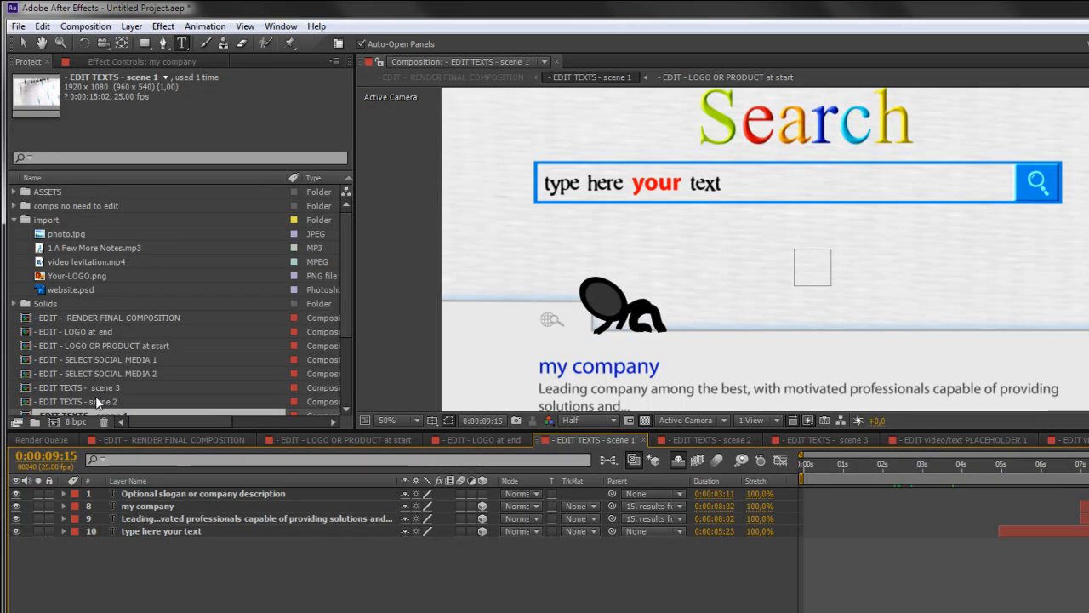
# Open the - EDIT TEXTS - scene 2 composition, go to 0:00:13:09, and replace the banner text inside the braces with "type your message".
pyautogui.doubleClick(96, 399)
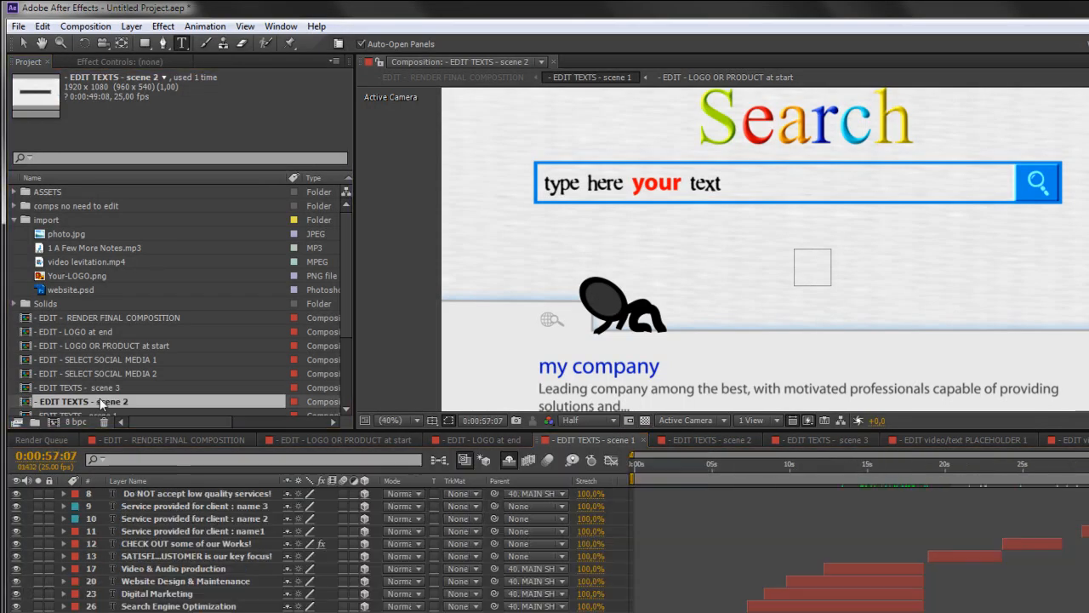
pyautogui.moveTo(831, 464)
pyautogui.mouseDown()
pyautogui.moveTo(861, 468)
pyautogui.moveTo(841, 467)
pyautogui.mouseUp()
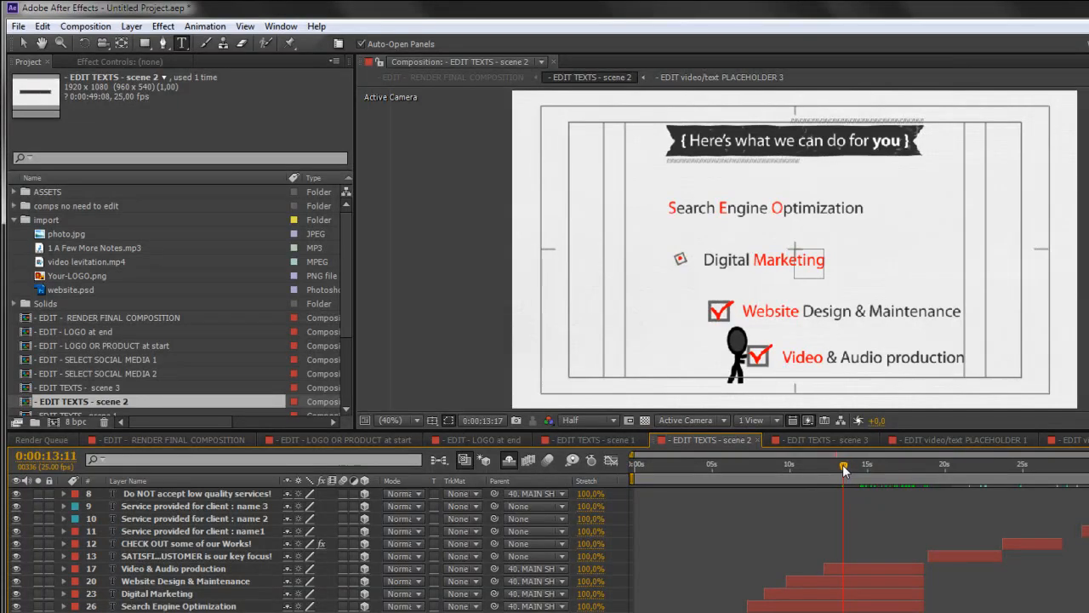
pyautogui.moveTo(687, 142); pyautogui.dragTo(898, 162)
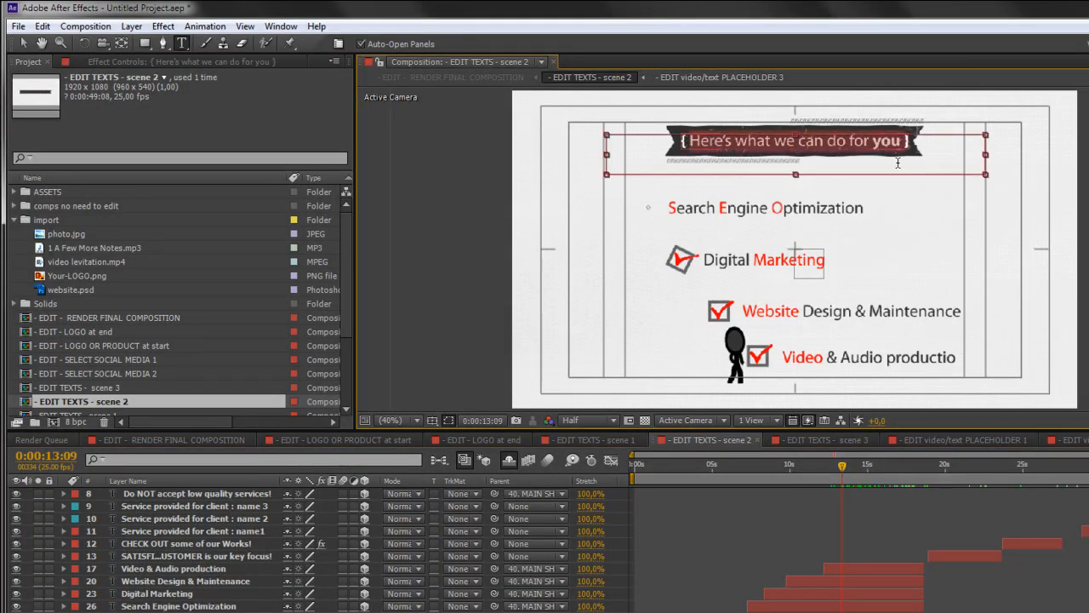
pyautogui.write('type y')
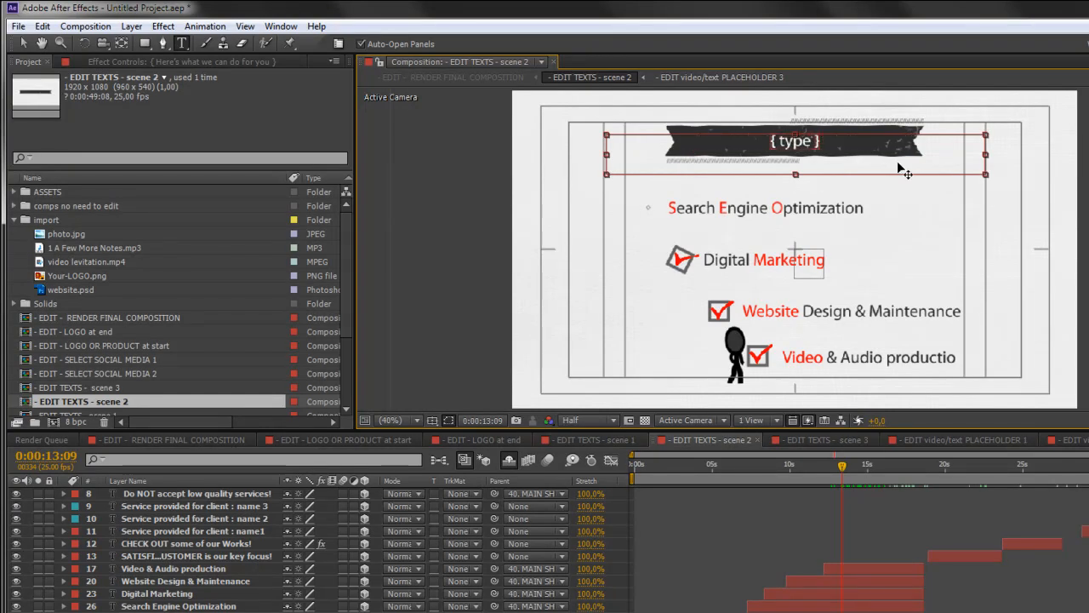
pyautogui.write('ou')
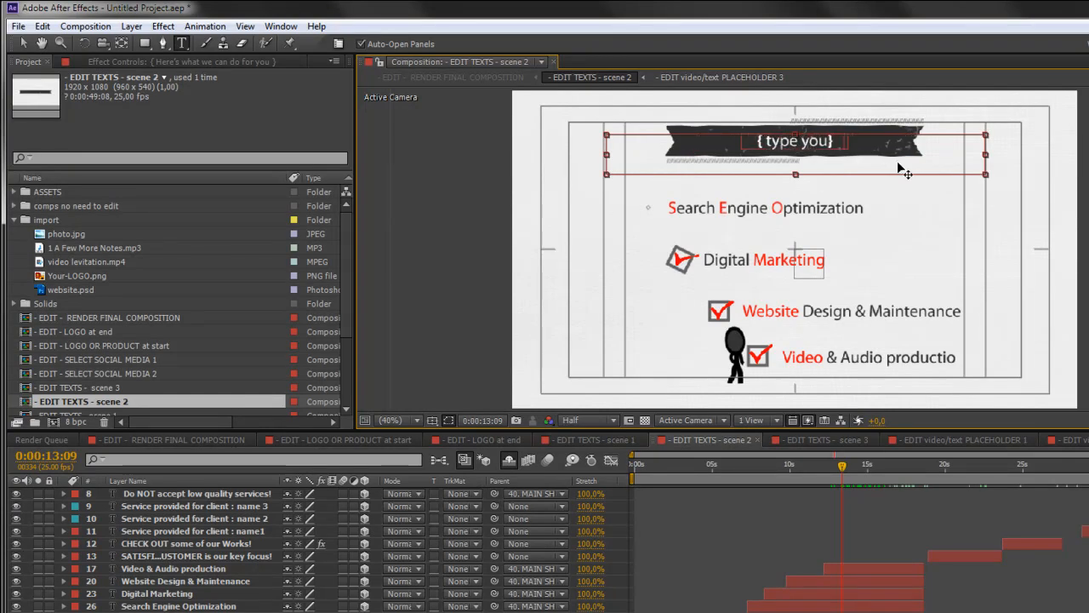
pyautogui.write('r message')
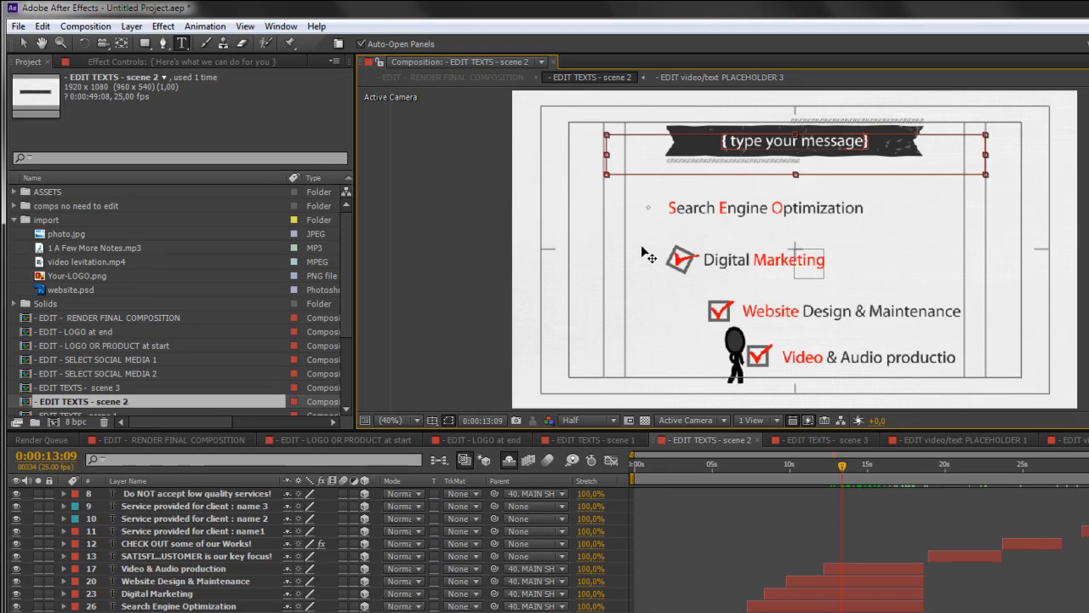
# Centre the "type your message" text on the black banner and preview the remaining scene 2 texts up to 0:00:43:09.
pyautogui.click(24, 42)
pyautogui.click(24, 42)
pyautogui.moveTo(763, 147)
pyautogui.mouseDown()
pyautogui.moveTo(742, 143)
pyautogui.moveTo(763, 143)
pyautogui.mouseUp()
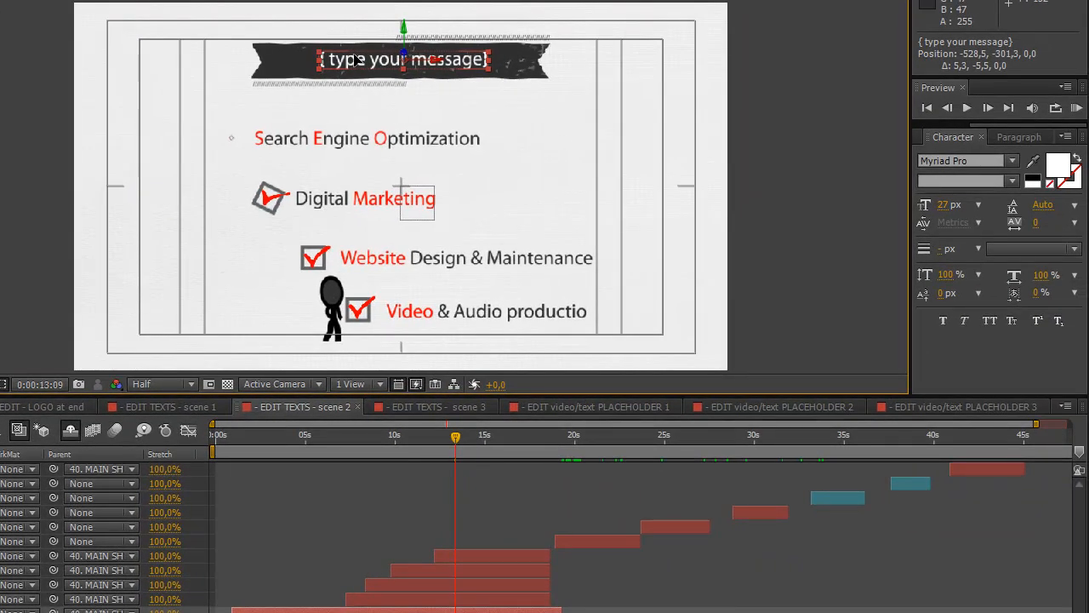
pyautogui.moveTo(358, 60); pyautogui.dragTo(355, 60)
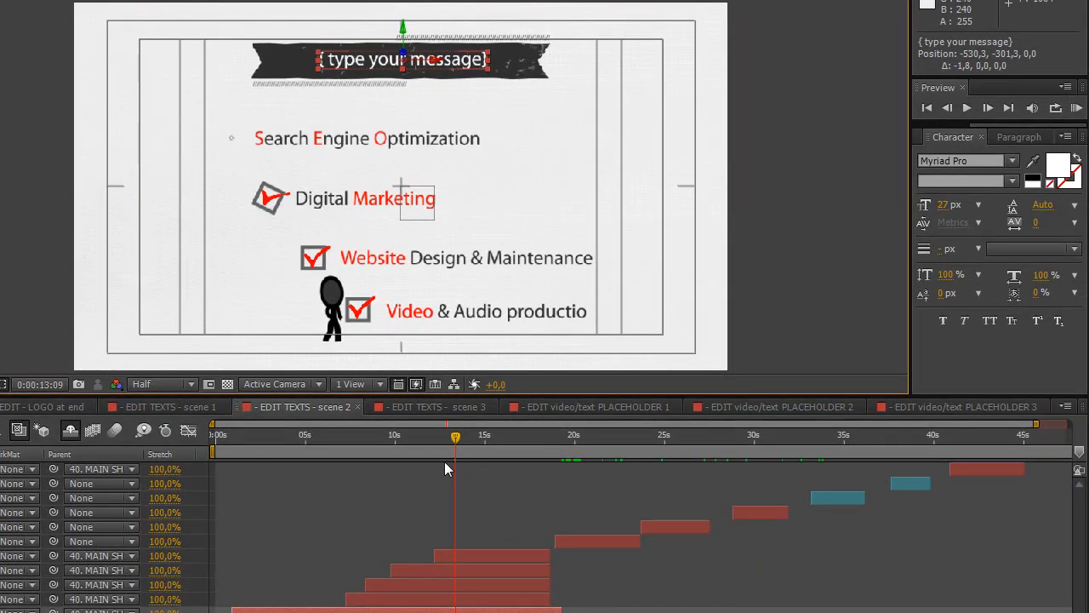
pyautogui.moveTo(503, 439); pyautogui.dragTo(825, 430)
pyautogui.moveTo(890, 436); pyautogui.dragTo(994, 442)
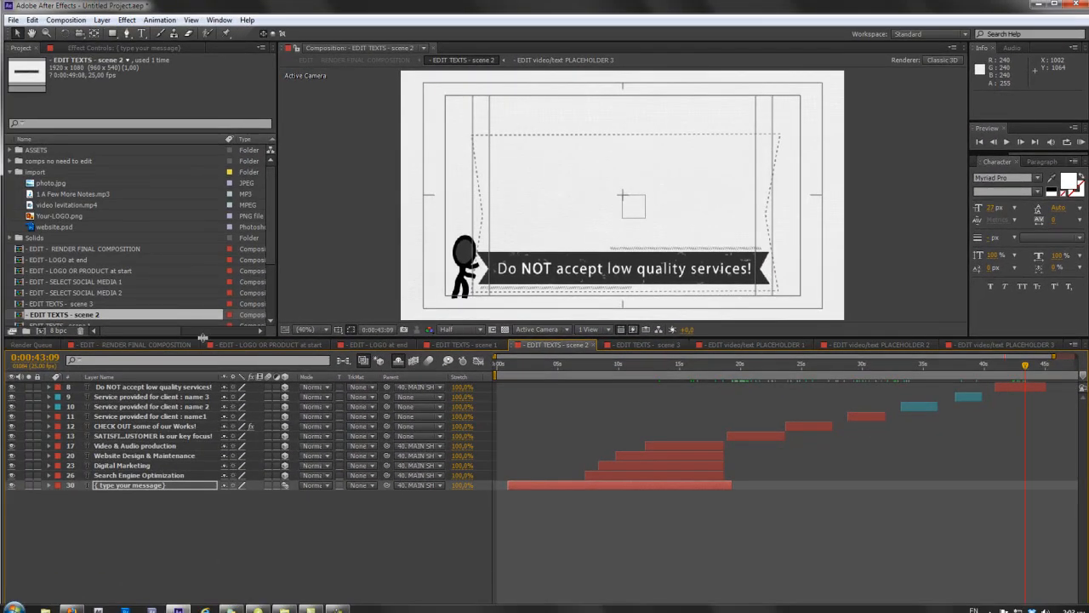
pyautogui.scroll(-3, 102, 311)
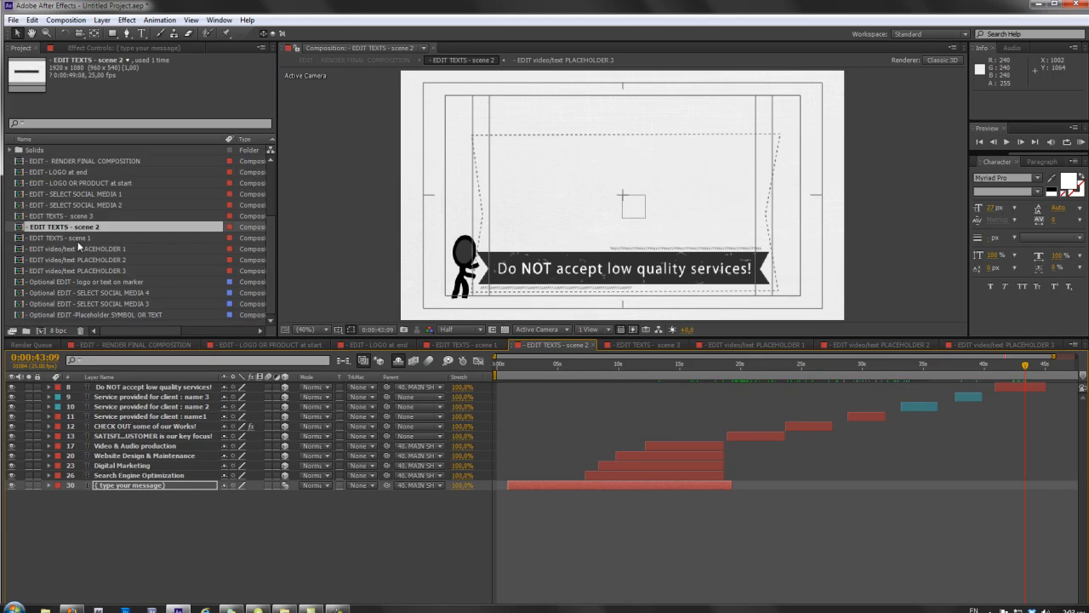
pyautogui.doubleClick(64, 215)
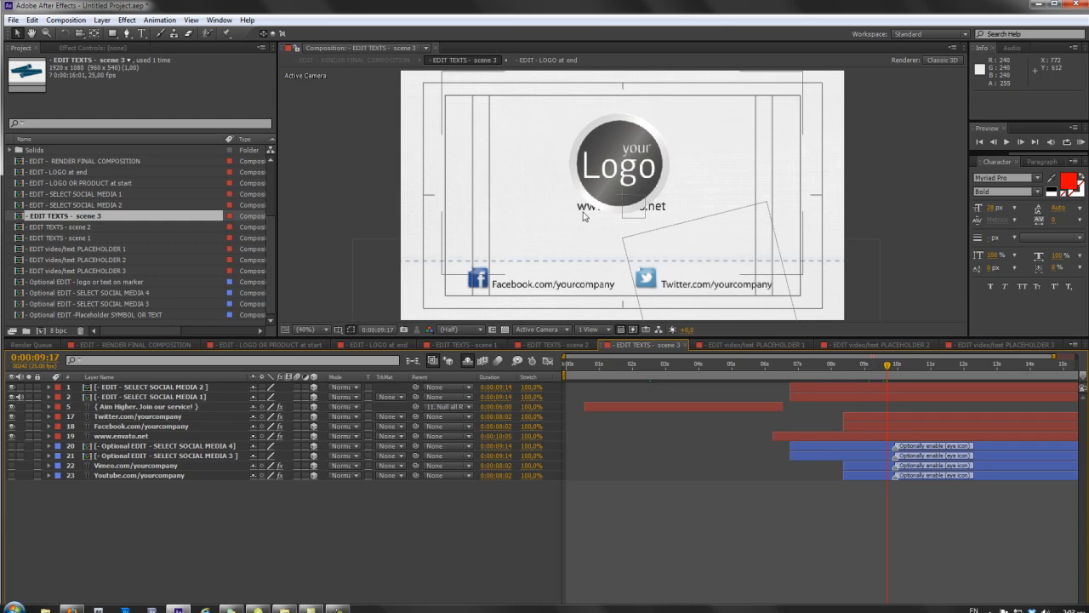
pyautogui.click(112, 436)
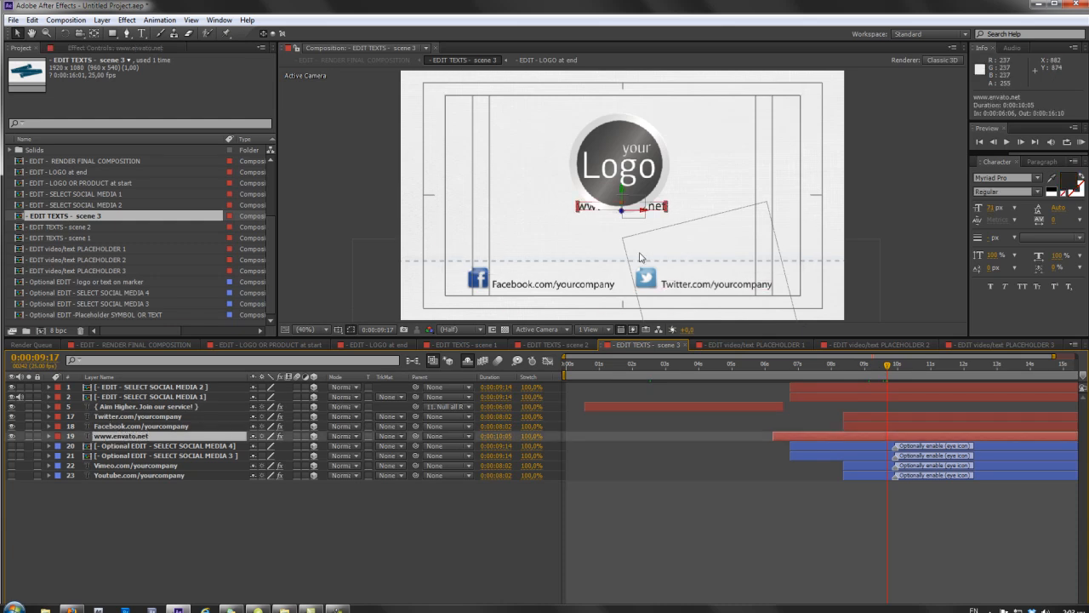
pyautogui.moveTo(589, 208); pyautogui.dragTo(587, 237)
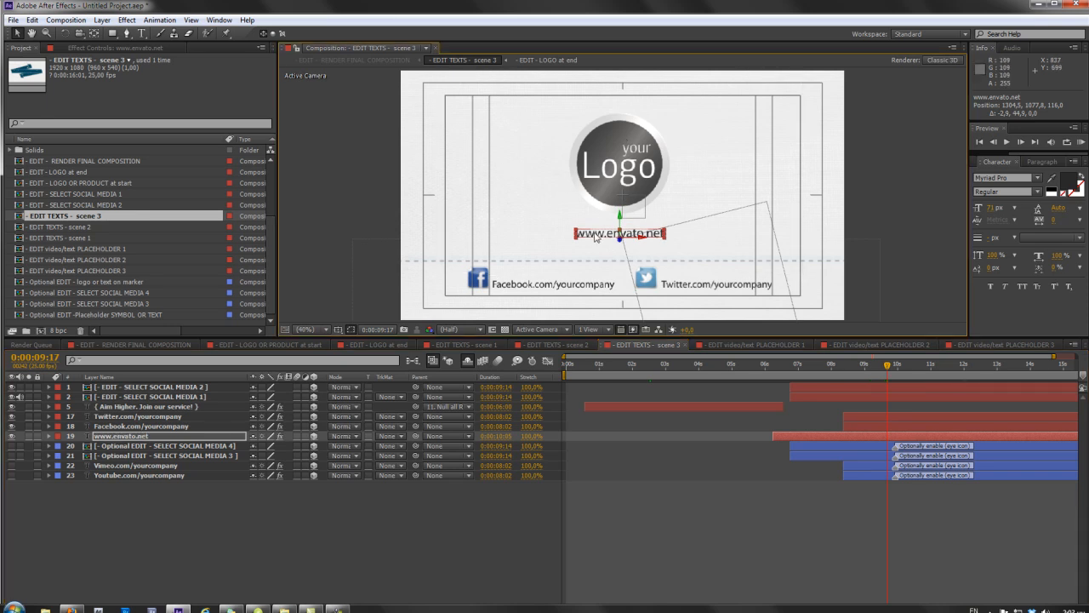
pyautogui.moveTo(595, 235); pyautogui.dragTo(593, 239)
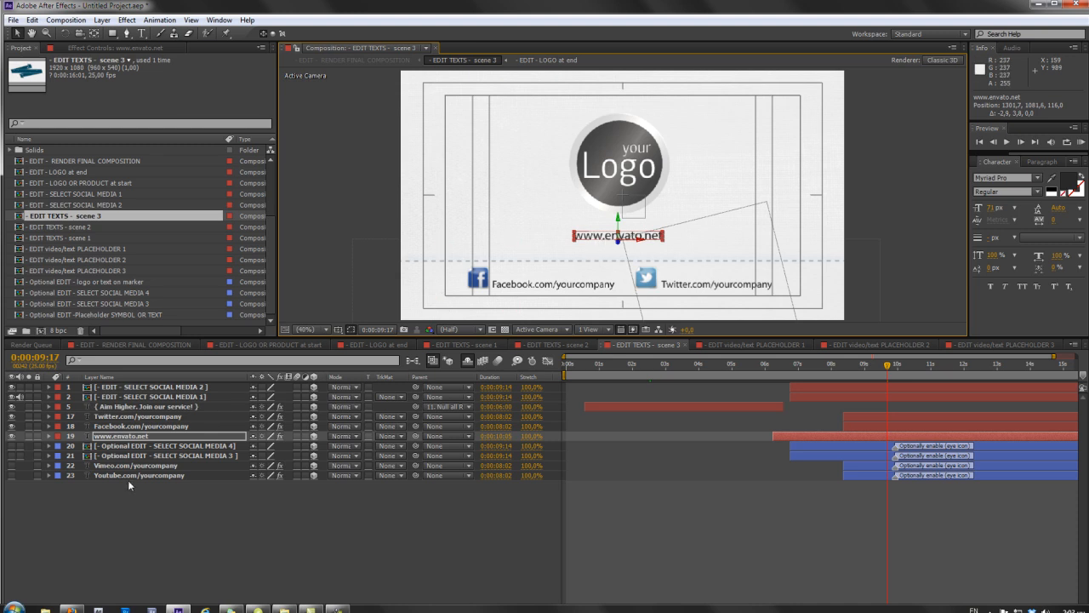
pyautogui.doubleClick(125, 437)
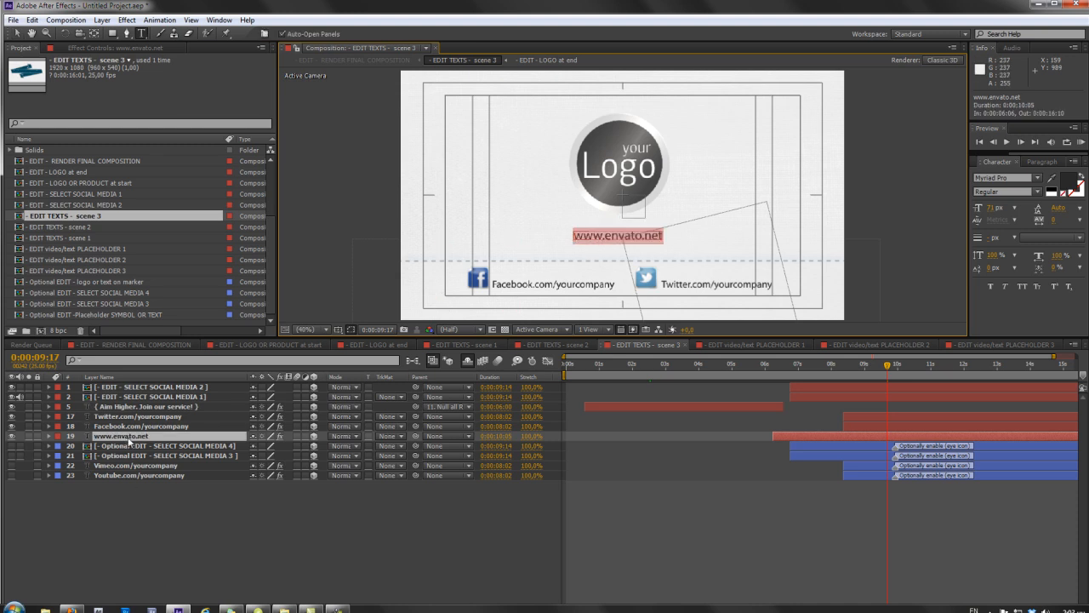
pyautogui.write('www.yourweb.com')
pyautogui.press('KP_Enter')
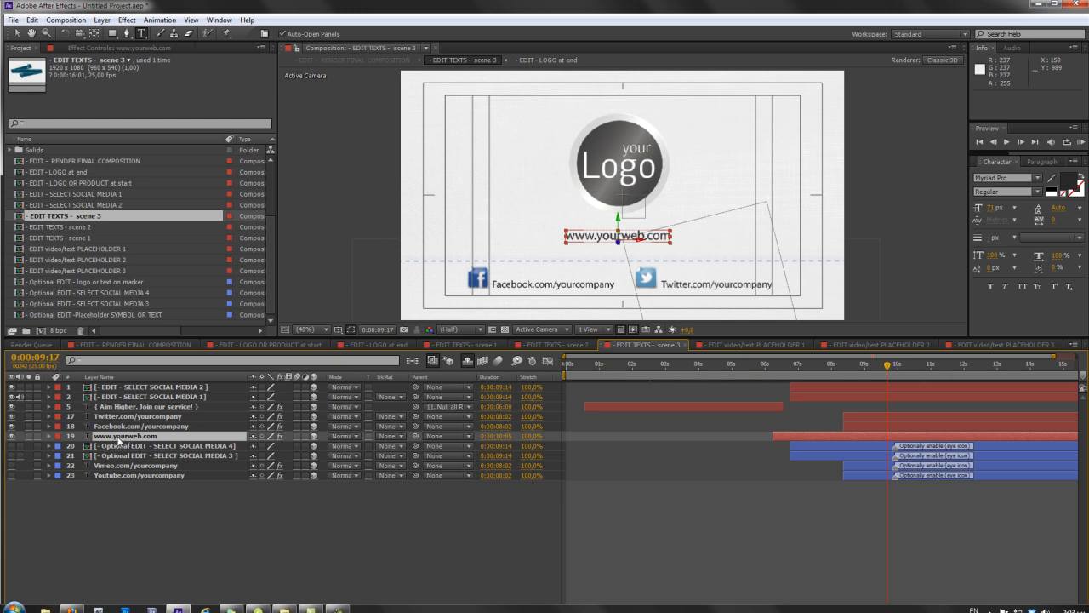
pyautogui.click(19, 436)
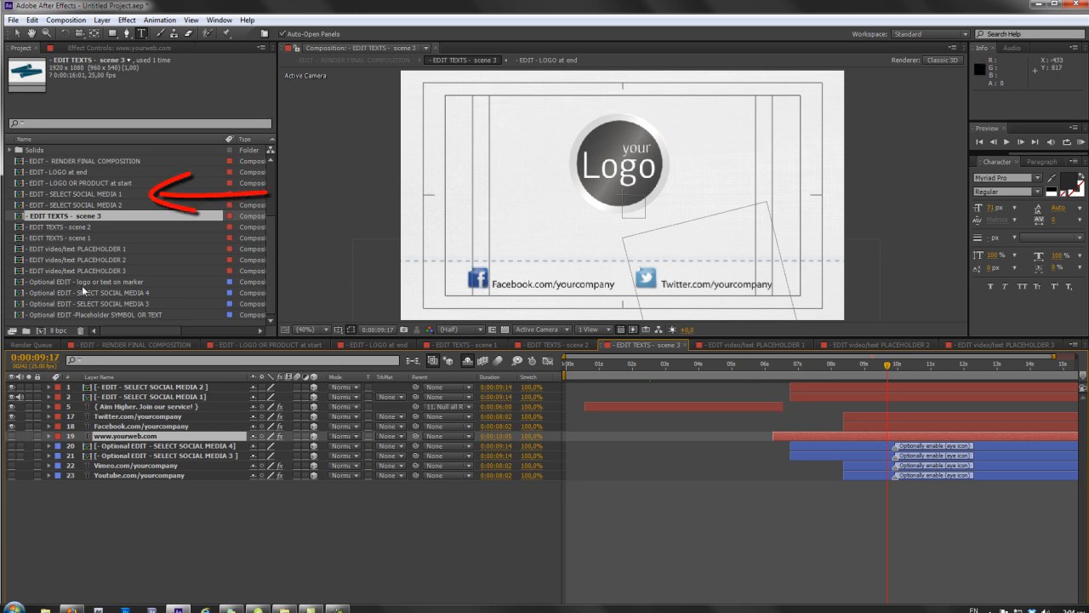
# In the - EDIT - SELECT SOCIAL MEDIA 1 composition, hide the Facebook icon and show the Dribble icon.
pyautogui.click(101, 195)
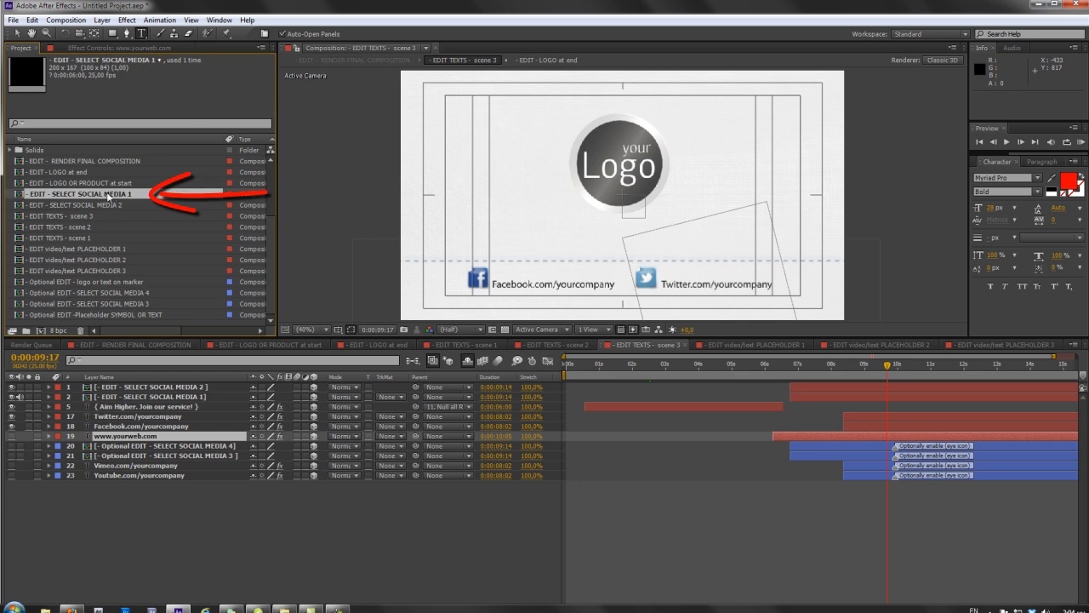
pyautogui.doubleClick(106, 195)
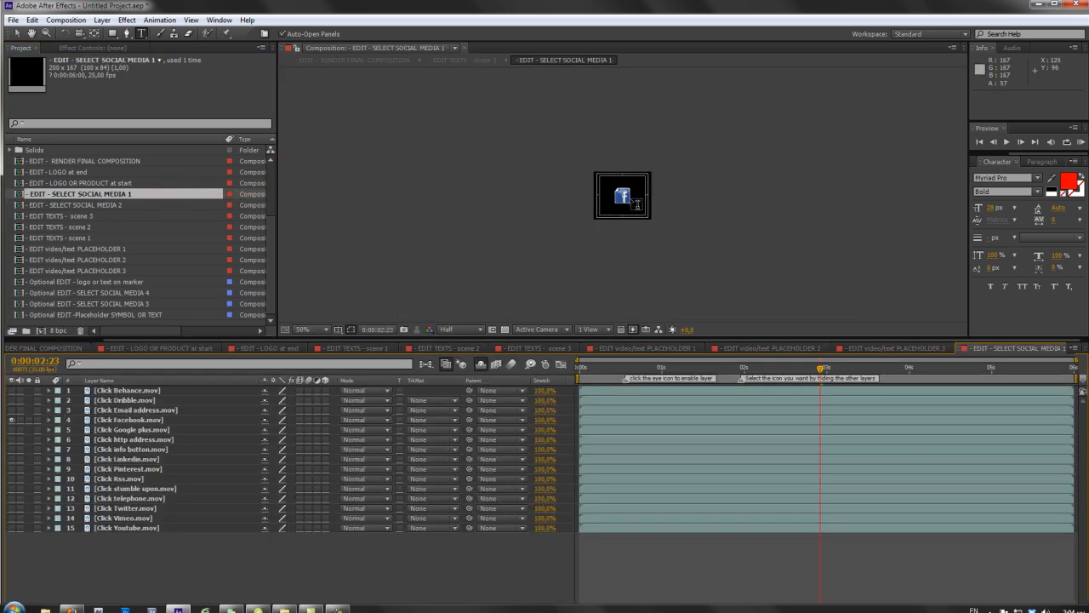
pyautogui.click(11, 420)
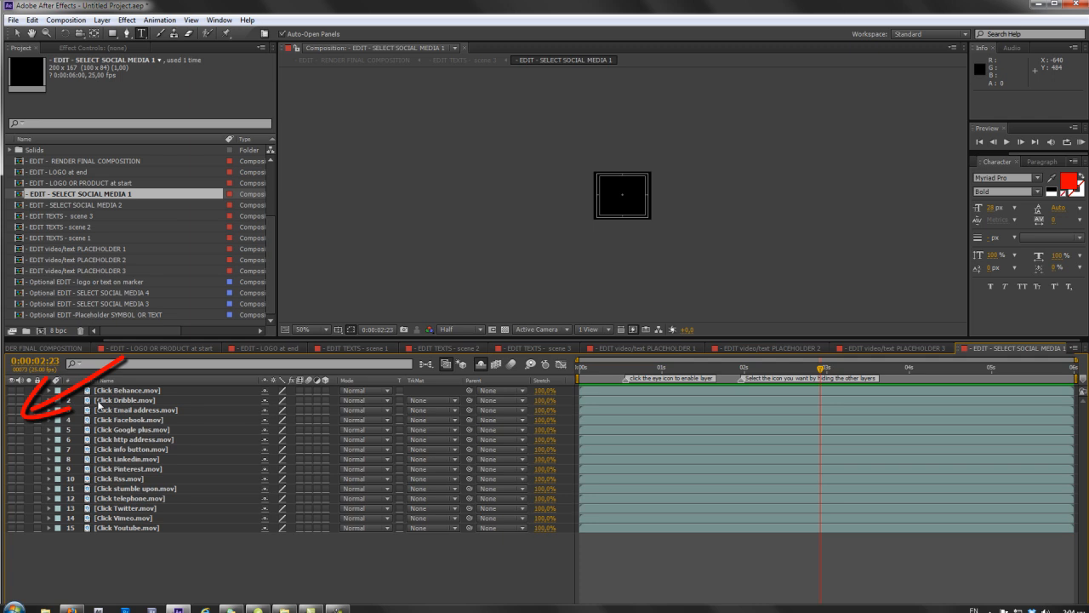
pyautogui.click(12, 400)
pyautogui.click(124, 400)
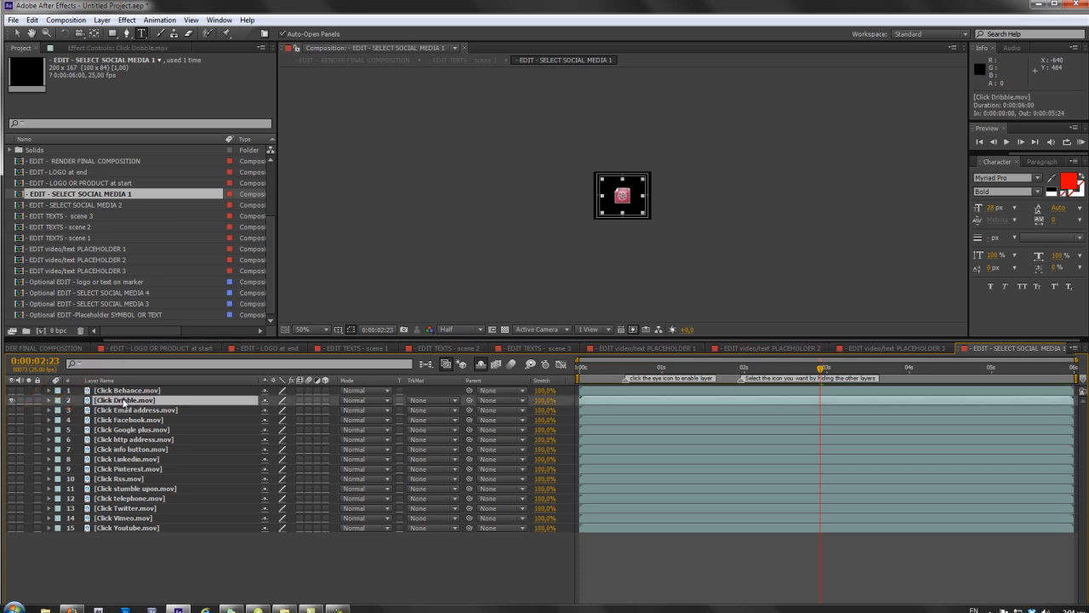
# In the - EDIT - SELECT SOCIAL MEDIA 2 composition, hide the Twitter icon and show the http address icon.
pyautogui.doubleClick(102, 206)
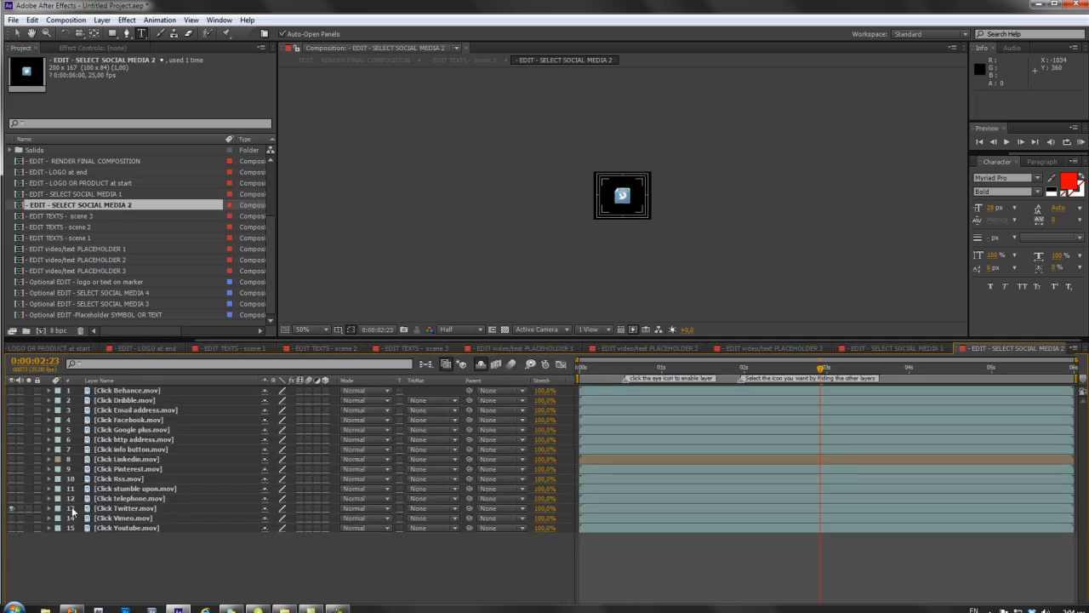
pyautogui.click(11, 512)
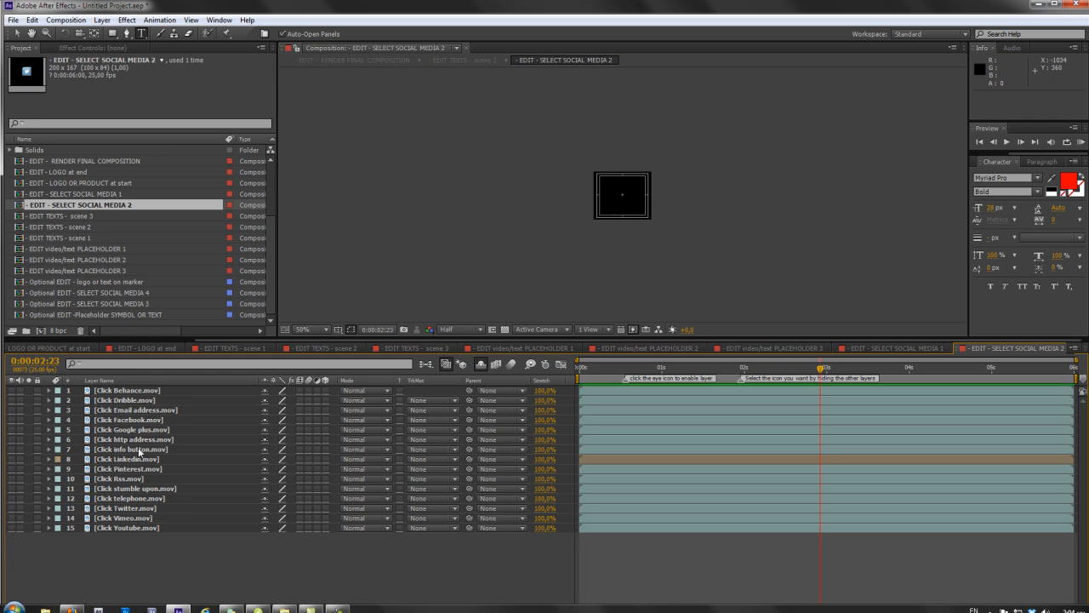
pyautogui.click(134, 441)
pyautogui.click(11, 440)
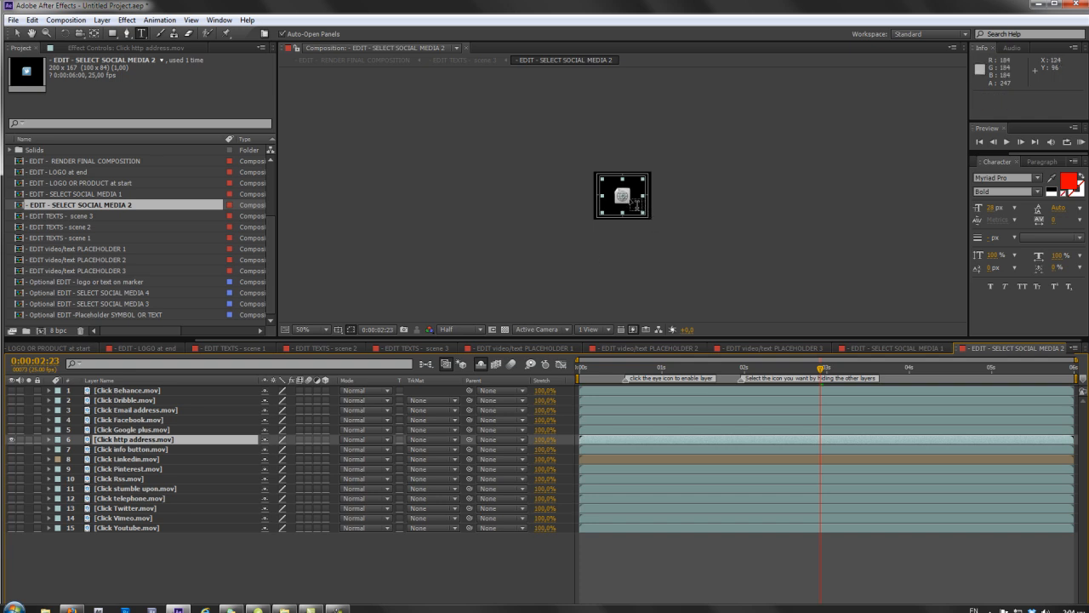
# Return to the scene 3 composition and make the two optional social media icons and the Vimeo and Youtube text layers visible.
pyautogui.scroll(5, 102, 346)
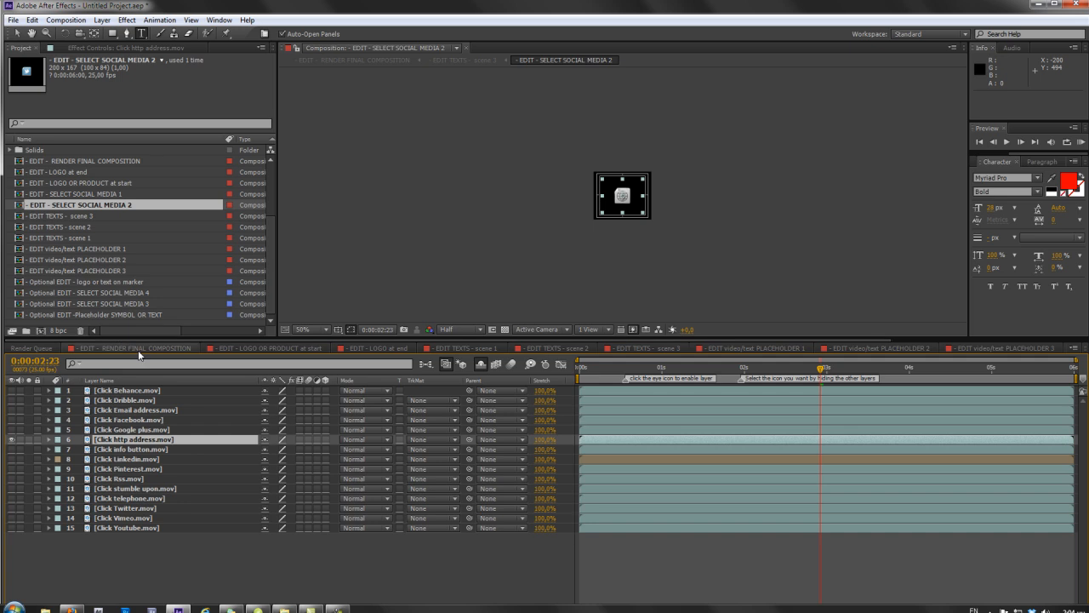
pyautogui.doubleClick(81, 216)
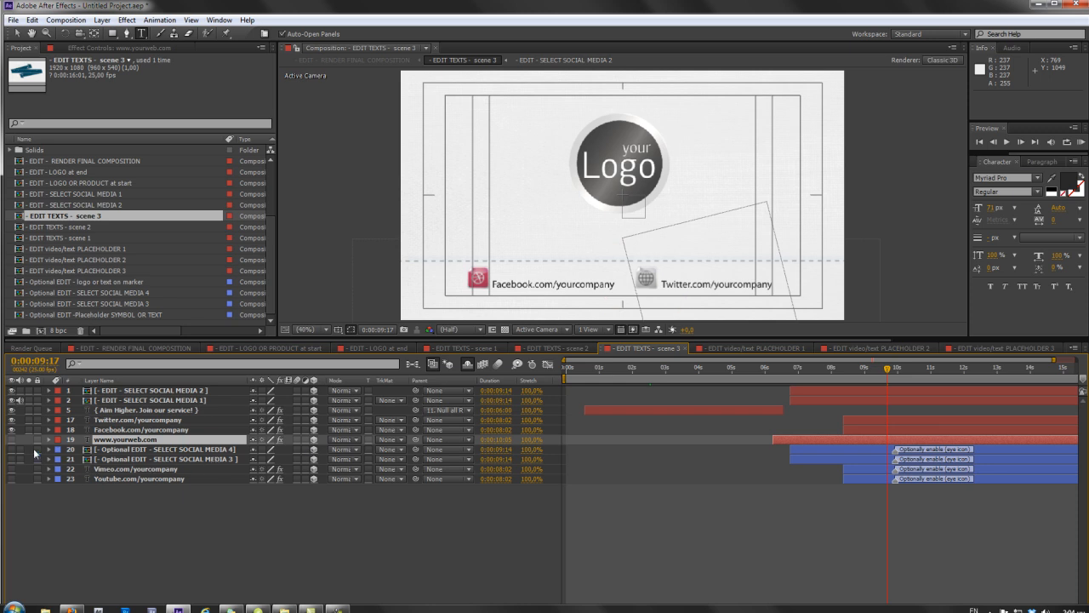
pyautogui.click(113, 450)
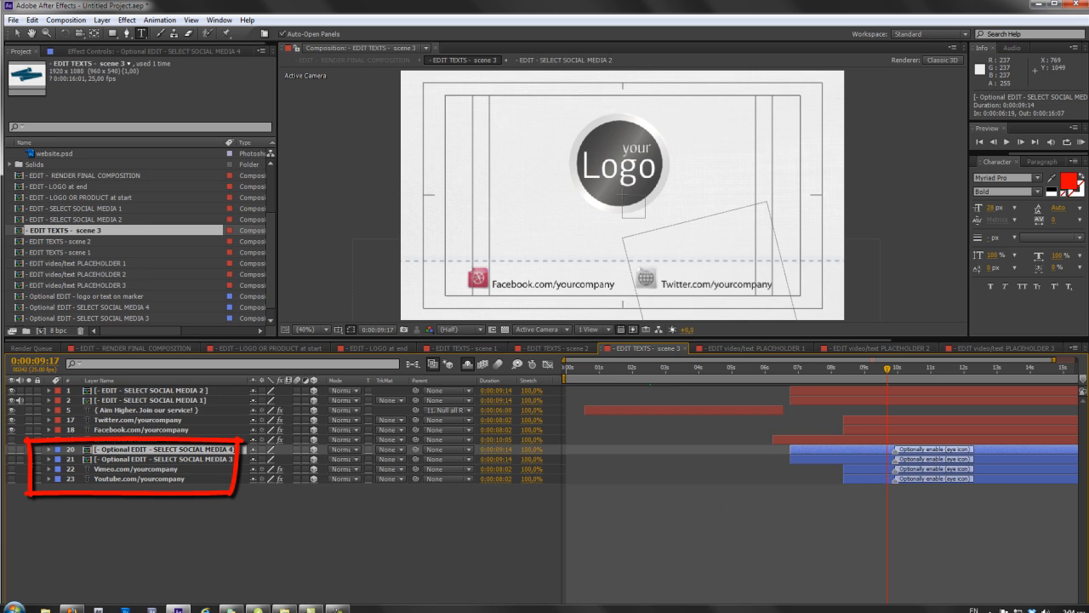
pyautogui.moveTo(13, 451); pyautogui.dragTo(12, 482)
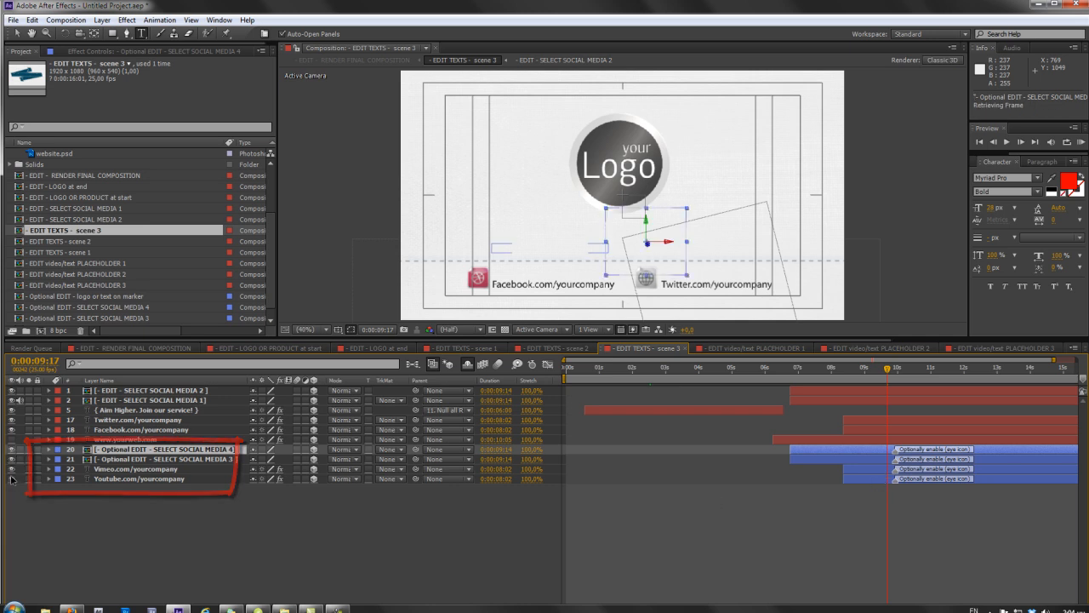
# In the - Optional EDIT - SELECT SOCIAL MEDIA 3 composition, hide the Youtube icon and show the Vimeo icon.
pyautogui.click(234, 458)
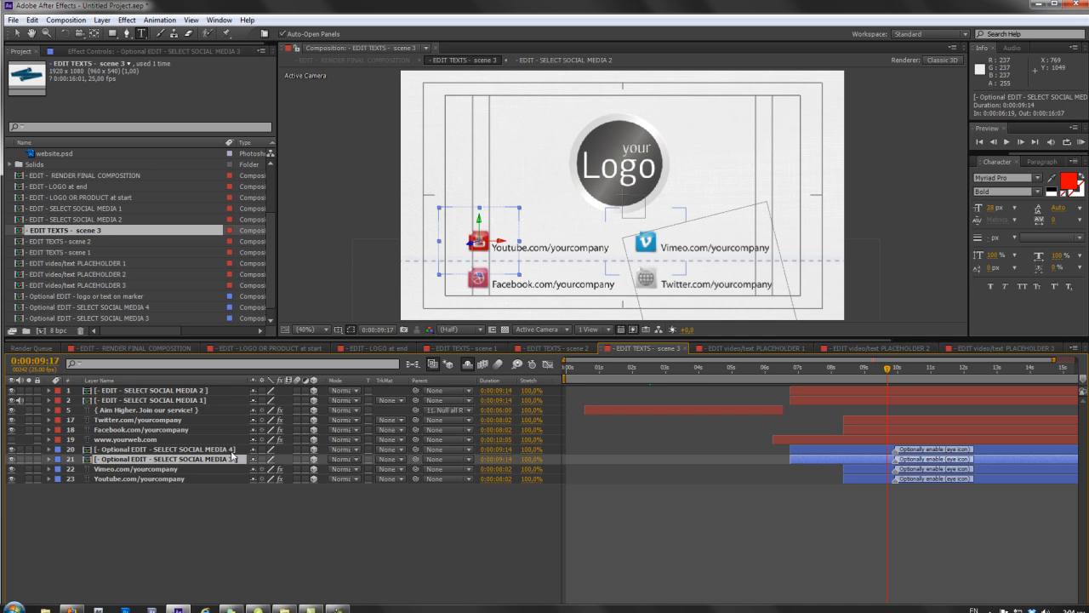
pyautogui.click(138, 318)
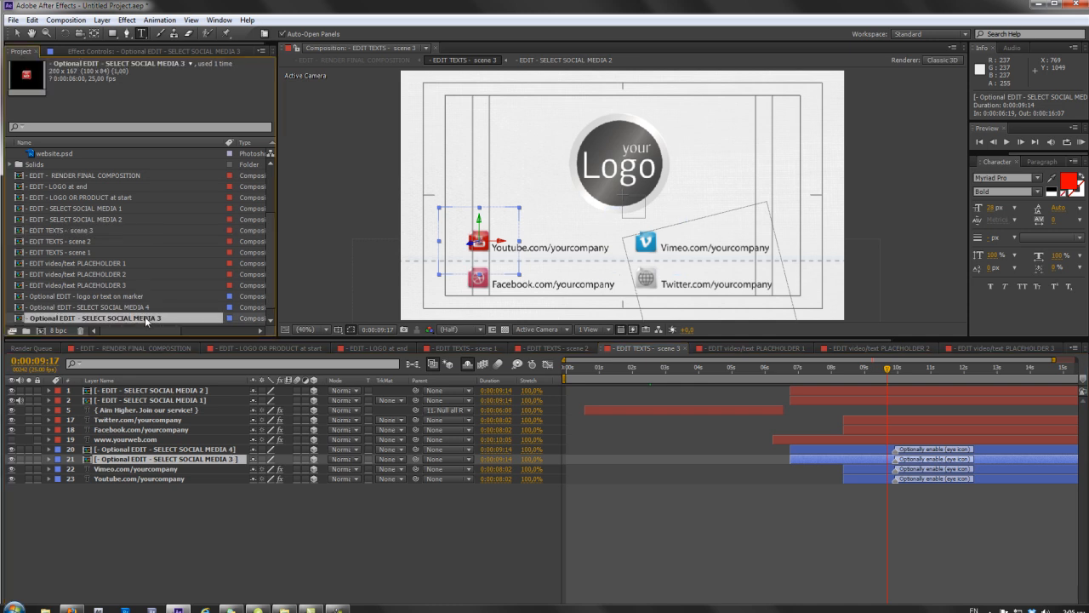
pyautogui.doubleClick(146, 320)
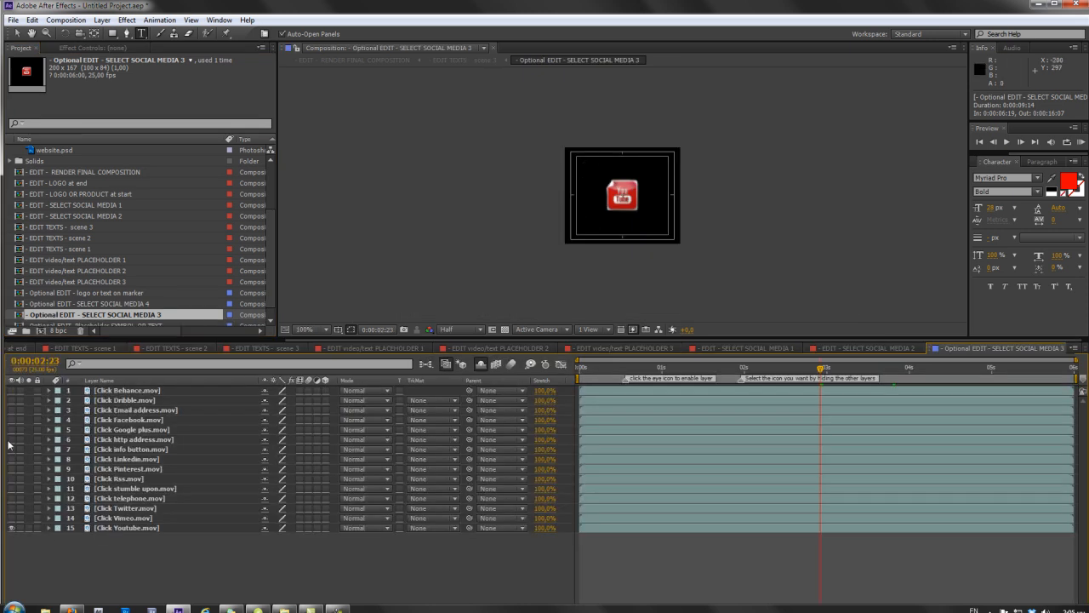
pyautogui.click(12, 529)
pyautogui.click(11, 518)
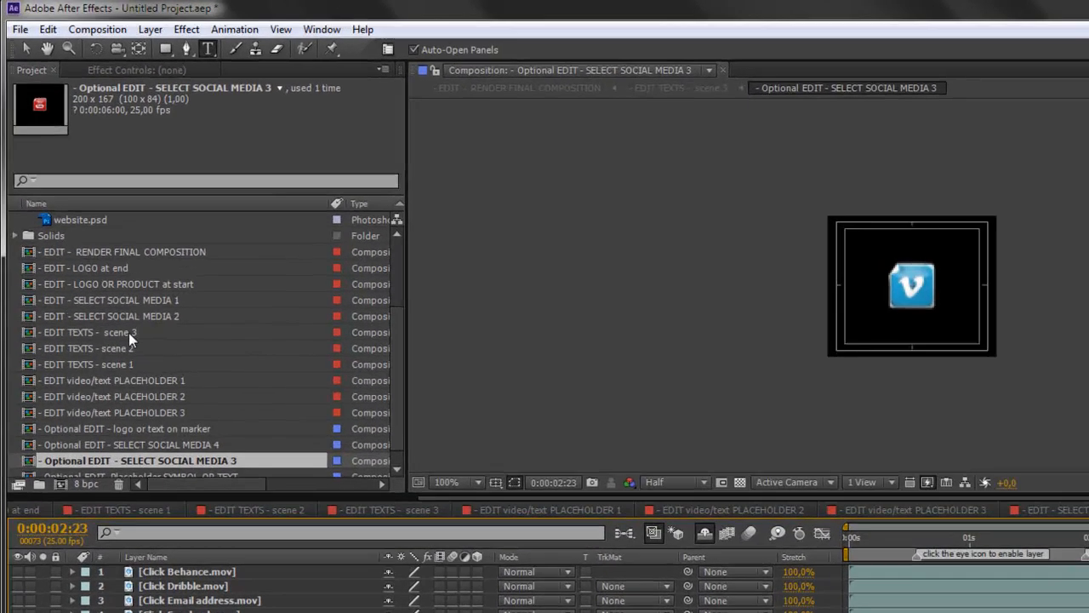
# Return to scene 3 and move the optional social media 3 icon horizontally toward the middle, below the logo.
pyautogui.doubleClick(114, 228)
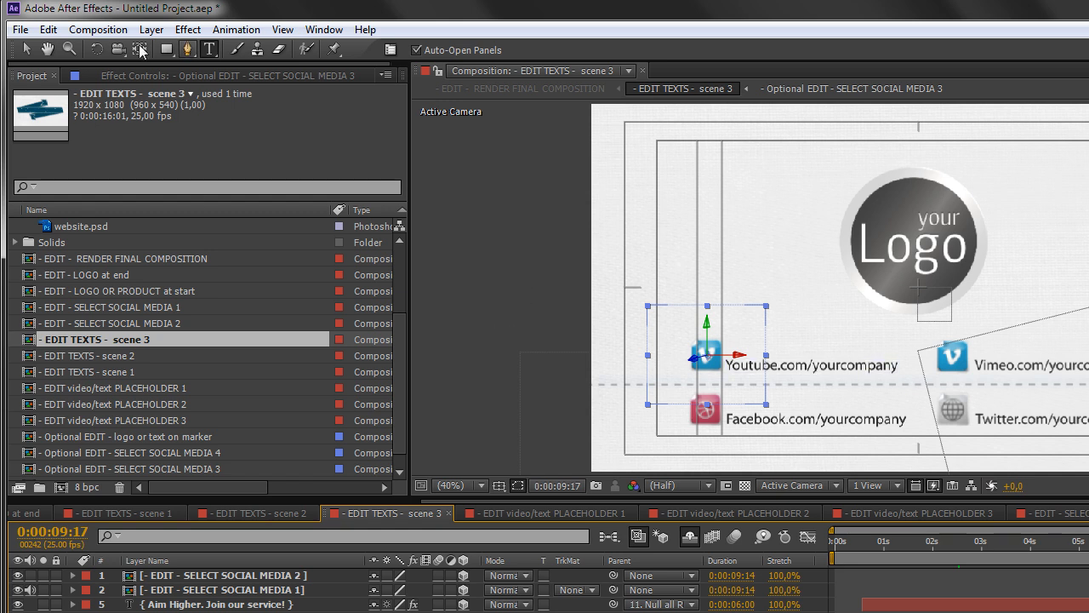
pyautogui.click(25, 49)
pyautogui.moveTo(705, 380); pyautogui.dragTo(868, 384)
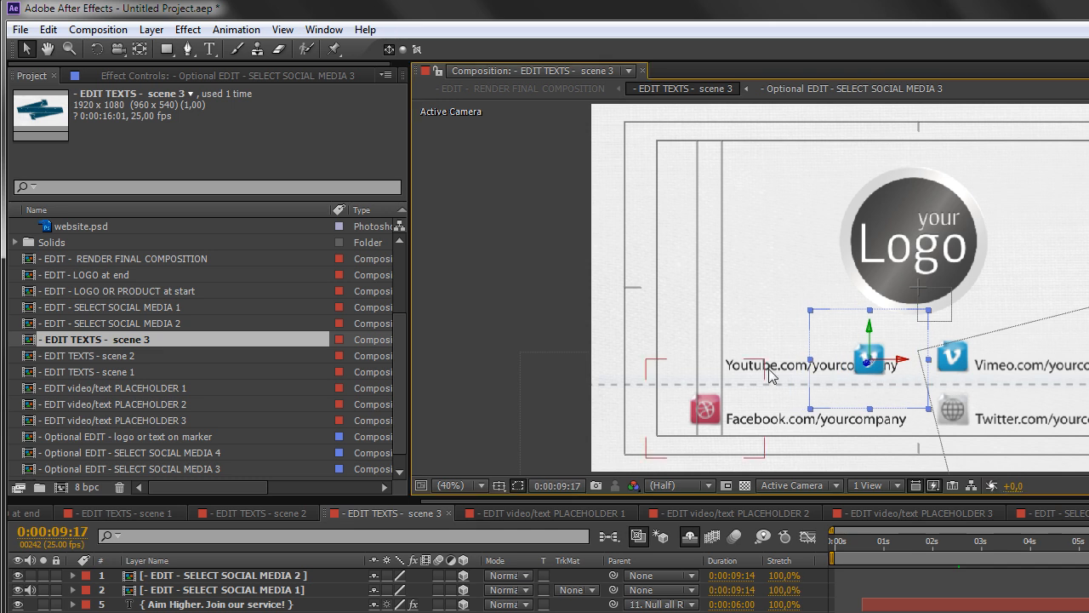
# Move the Youtube.com/yourcompany text beside the relocated icon and hide the optional social media 4 icon and the Vimeo.com/yourcompany text.
pyautogui.click(769, 374)
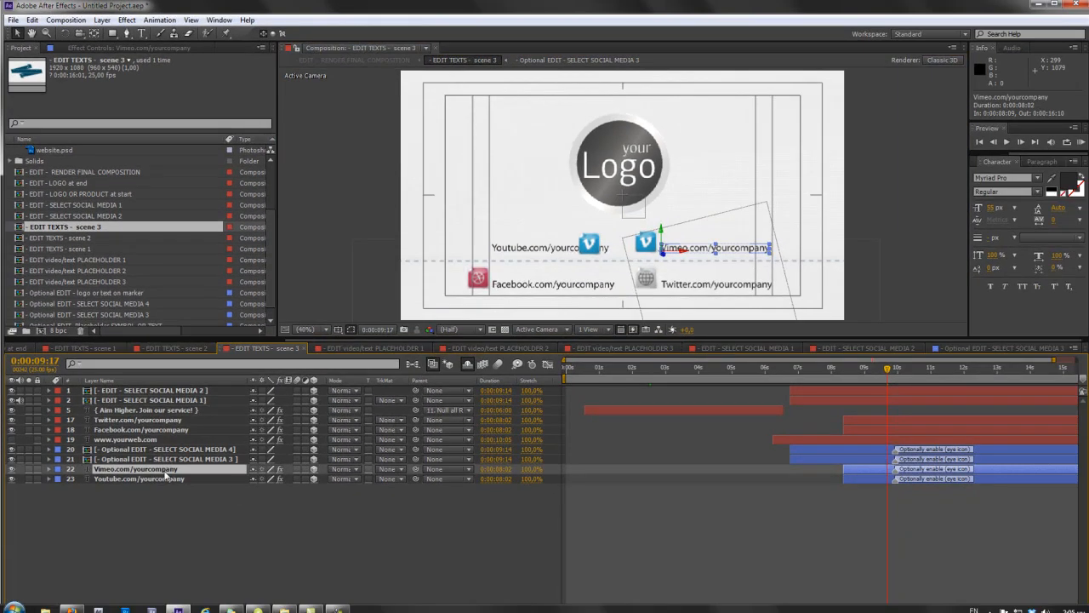
pyautogui.click(551, 278)
pyautogui.moveTo(506, 259); pyautogui.dragTo(620, 259)
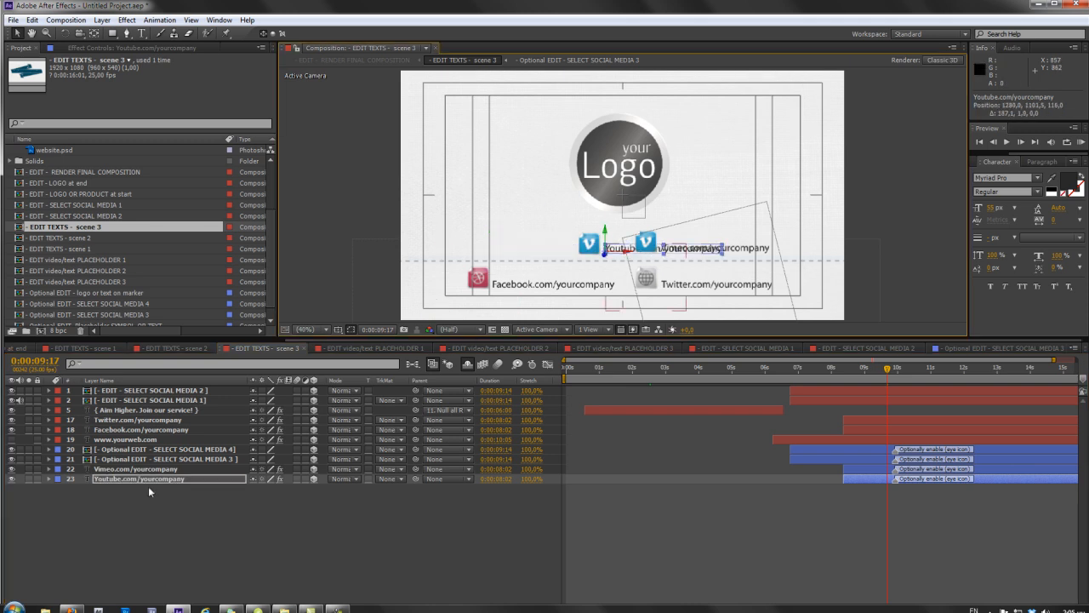
pyautogui.click(12, 459)
pyautogui.click(11, 469)
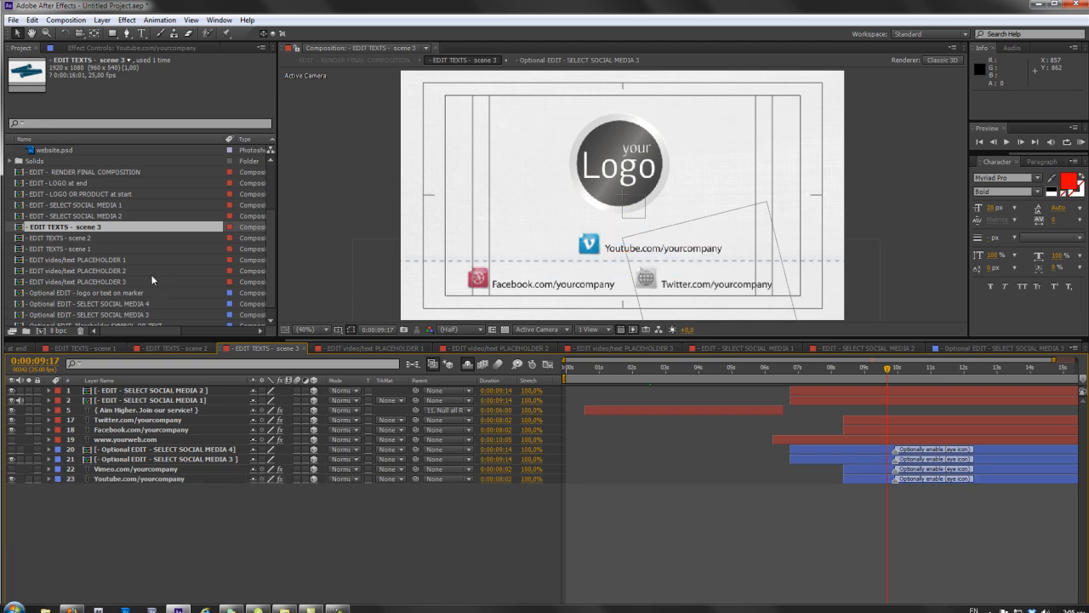
# Open the - EDIT video/text PLACEHOLDER 1 composition and add photo.jpg from the import folder as a layer.
pyautogui.click(108, 260)
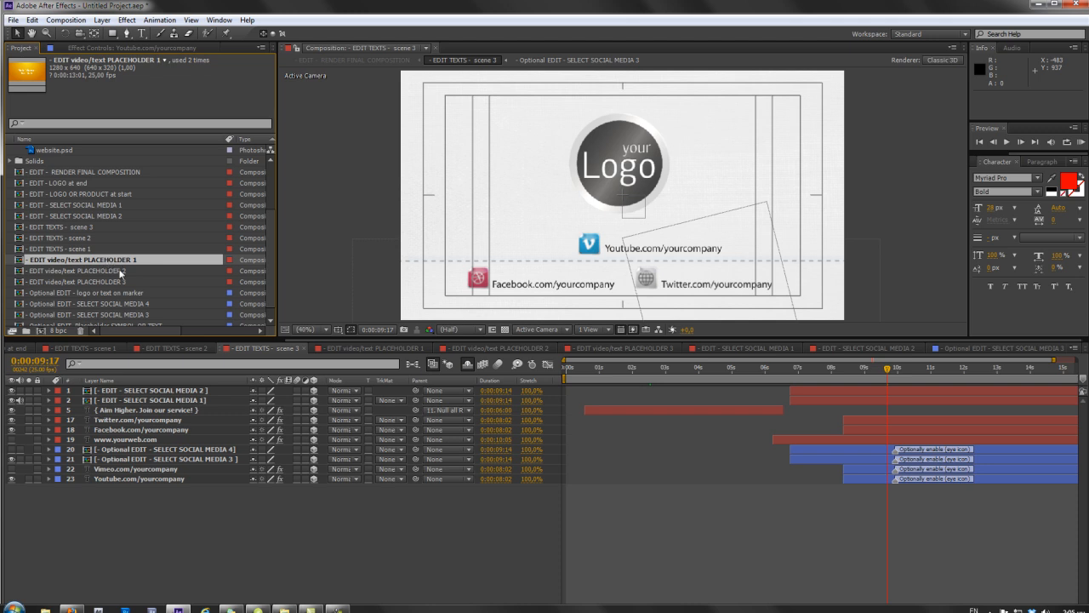
pyautogui.moveTo(121, 284); pyautogui.dragTo(122, 267)
pyautogui.doubleClick(107, 262)
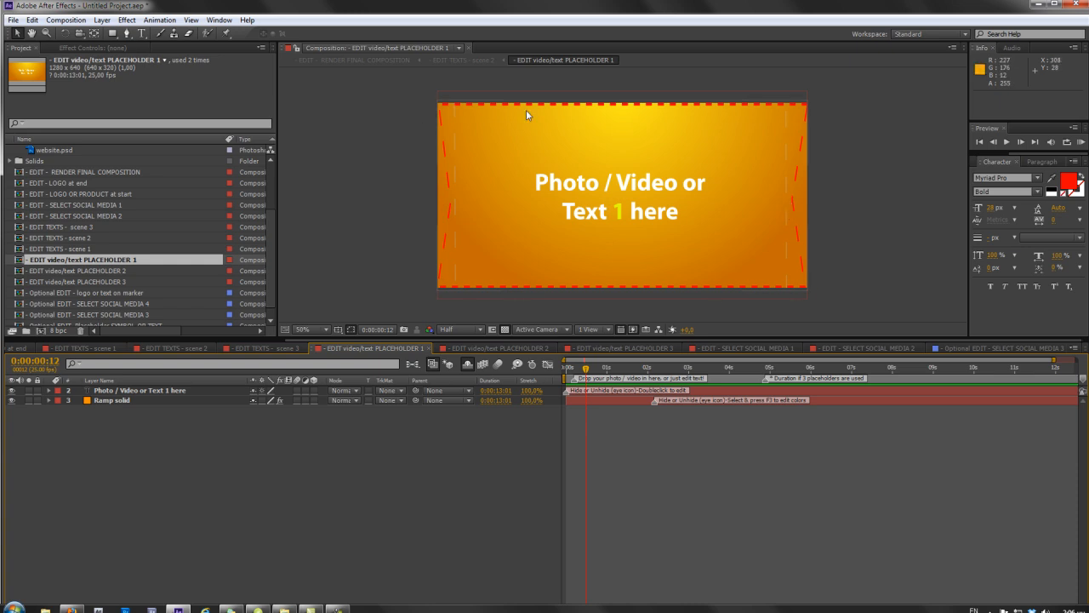
pyautogui.scroll(3, 60, 200)
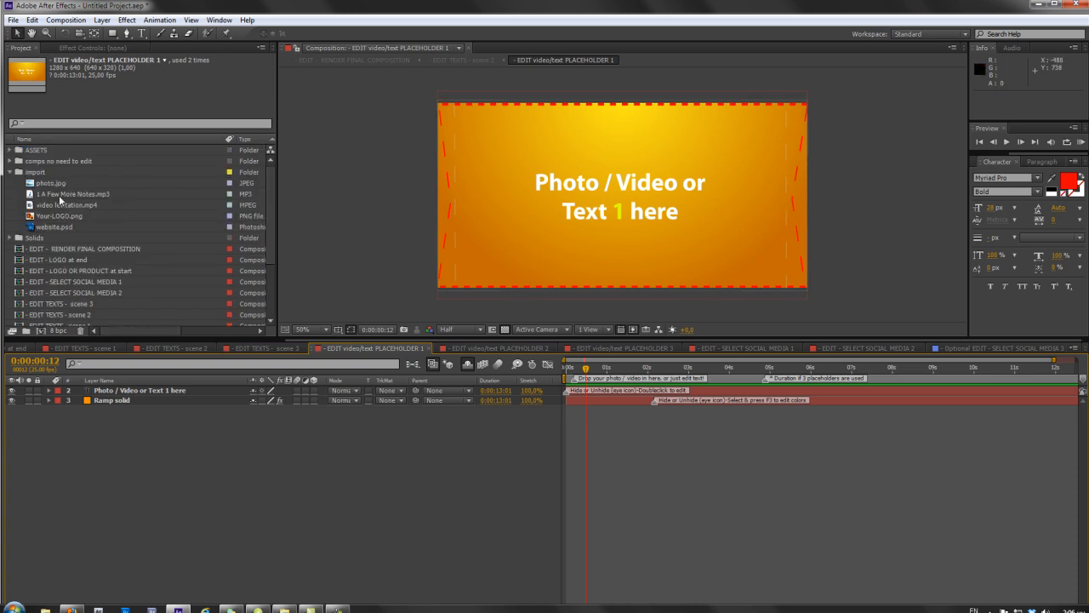
pyautogui.moveTo(57, 185); pyautogui.dragTo(125, 389)
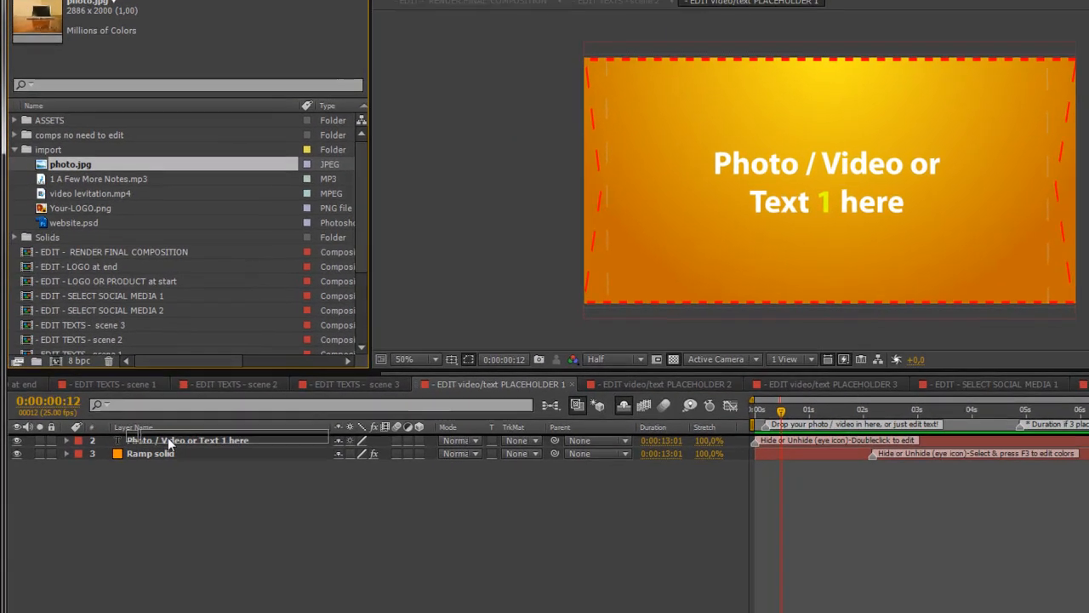
# Place photo.jpg above the placeholder text layer, scale it to 45%, and set its position to 638, 386.
pyautogui.moveTo(168, 437); pyautogui.dragTo(167, 440)
pyautogui.press('s')
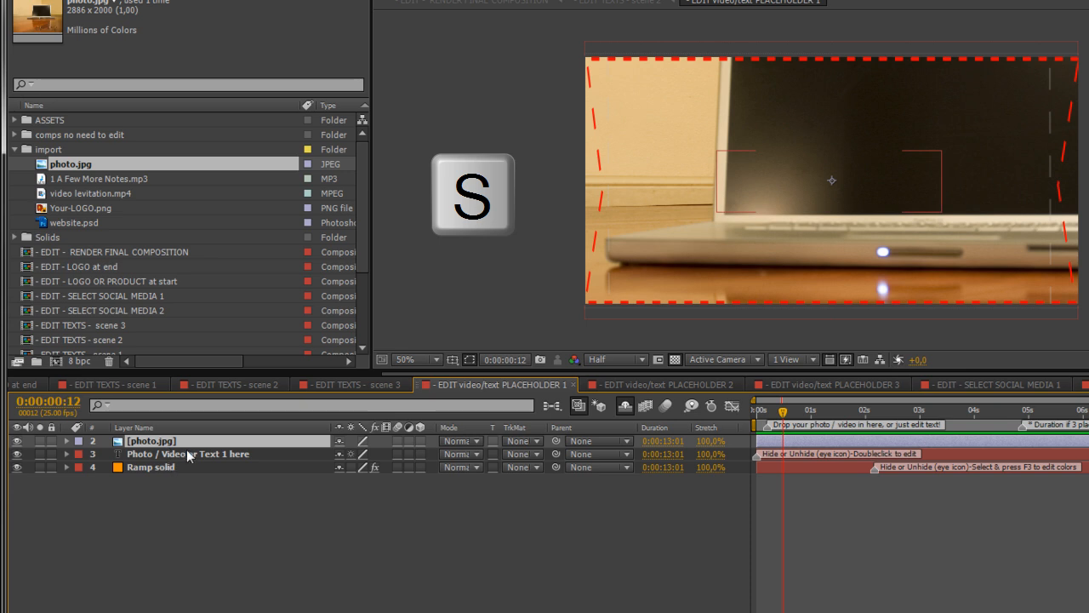
pyautogui.moveTo(357, 454); pyautogui.dragTo(331, 469)
pyautogui.moveTo(648, 26); pyautogui.dragTo(646, 58)
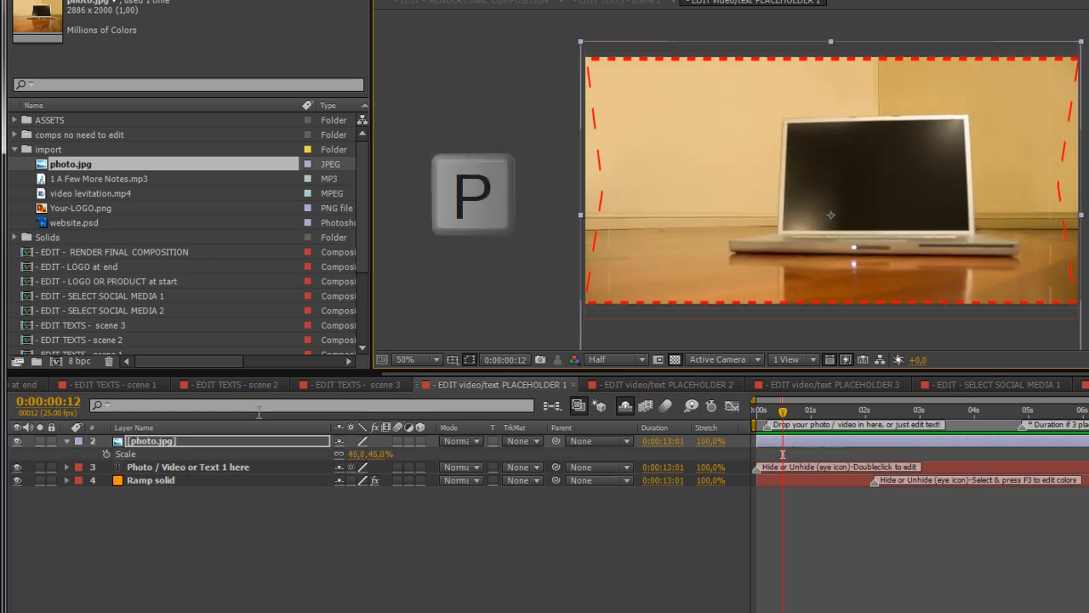
pyautogui.press('p')
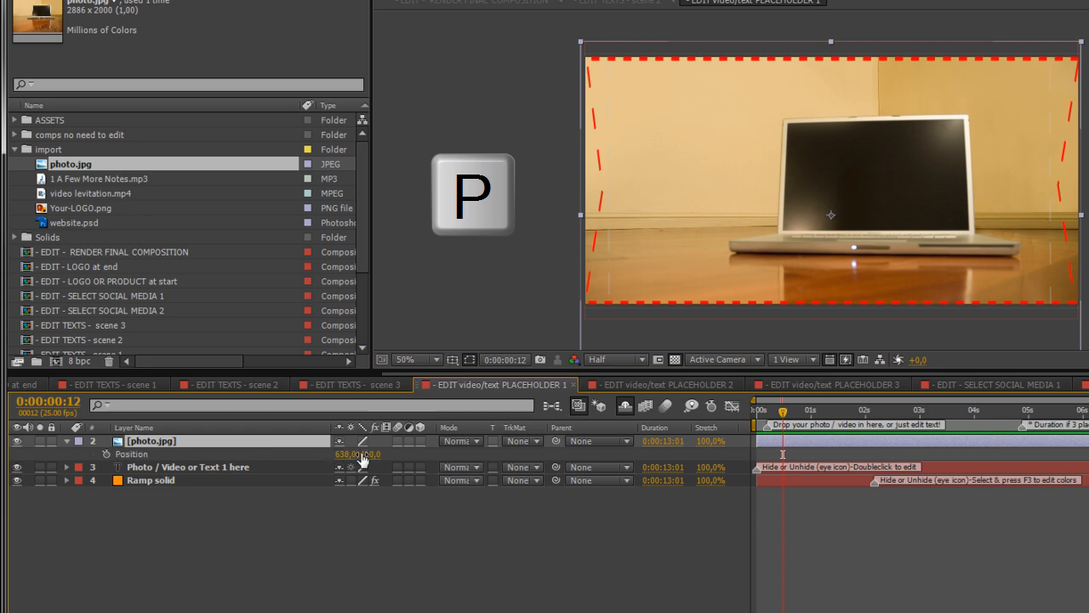
pyautogui.moveTo(356, 454); pyautogui.dragTo(335, 454)
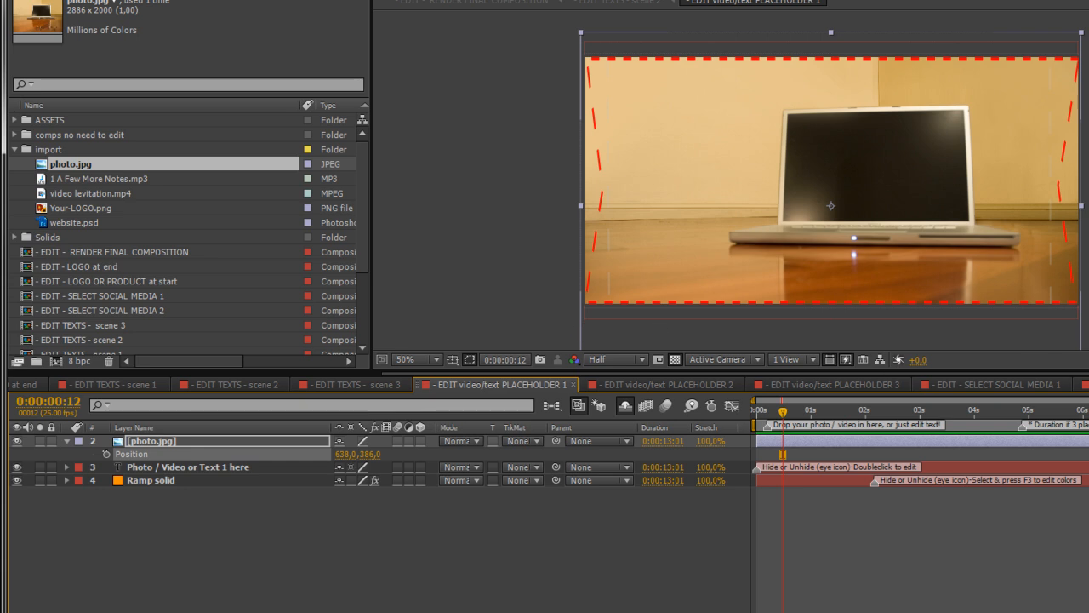
# Check the photo inside its frame in the - EDIT - RENDER FINAL COMPOSITION at 0:00:43:09.
pyautogui.scroll(3, 119, 390)
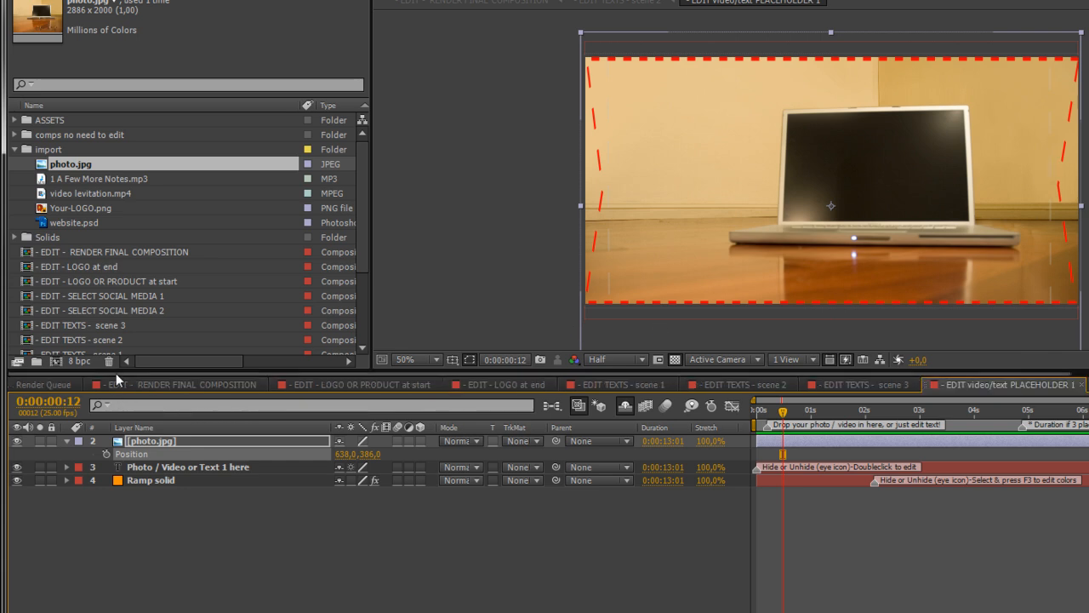
pyautogui.click(208, 388)
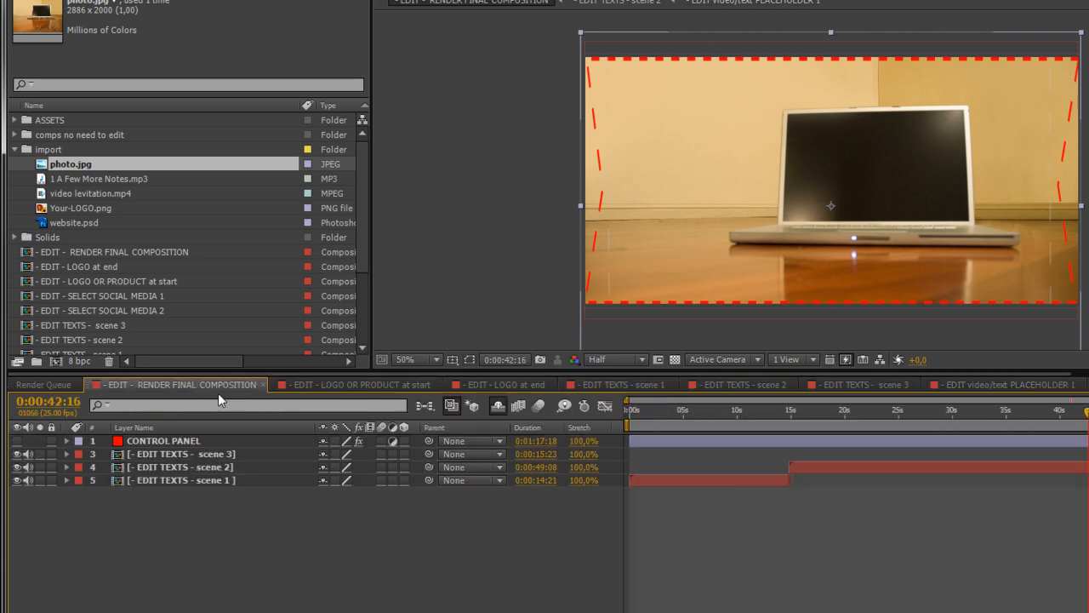
pyautogui.moveTo(1087, 412); pyautogui.dragTo(1088, 411)
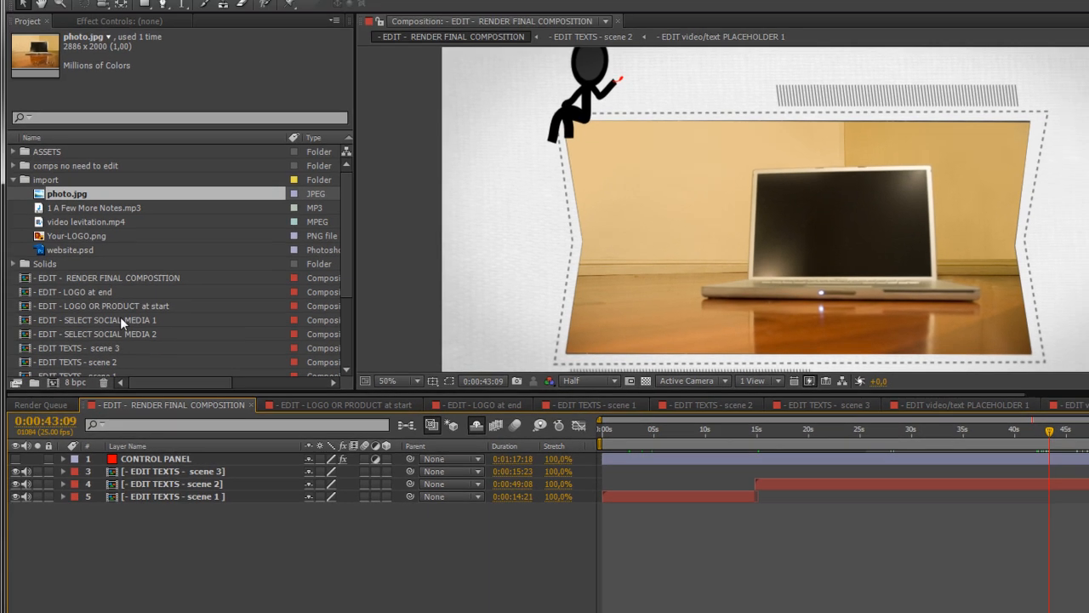
# In the - EDIT video/text PLACEHOLDER 1 composition, delete the photo.jpg layer and add video levitation.mp4 above the text layer.
pyautogui.scroll(-3, 153, 290)
pyautogui.doubleClick(125, 303)
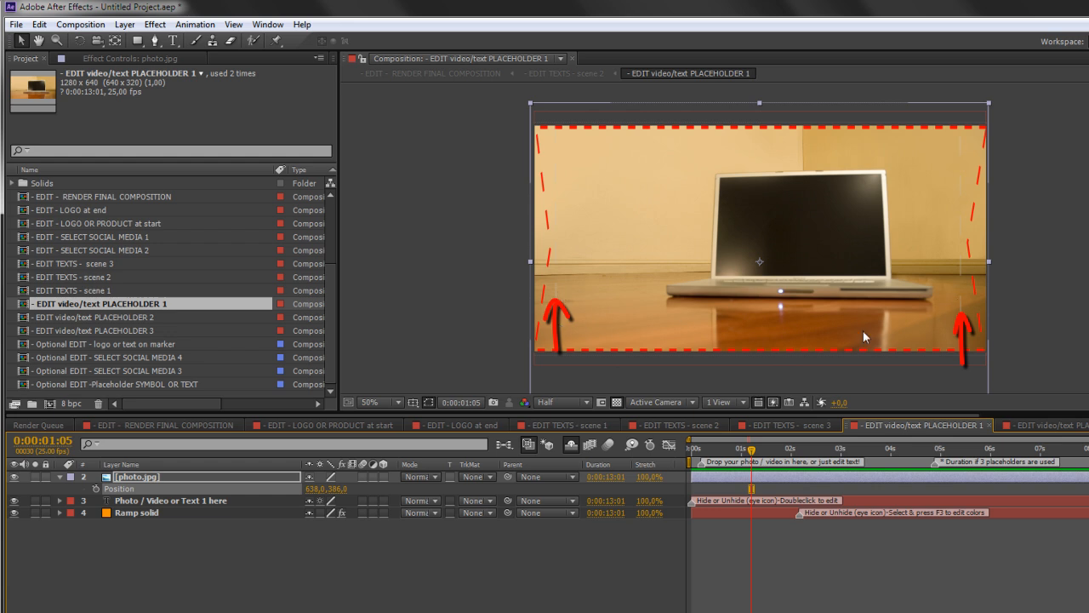
pyautogui.click(156, 482)
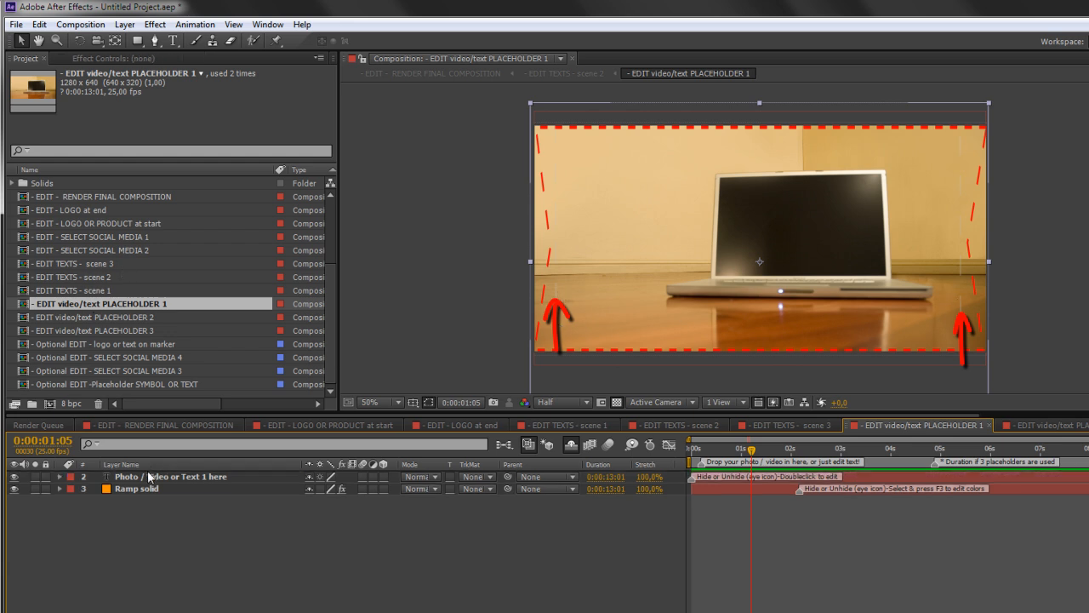
pyautogui.press('Delete')
pyautogui.scroll(2, 102, 255)
pyautogui.moveTo(74, 195); pyautogui.dragTo(121, 478)
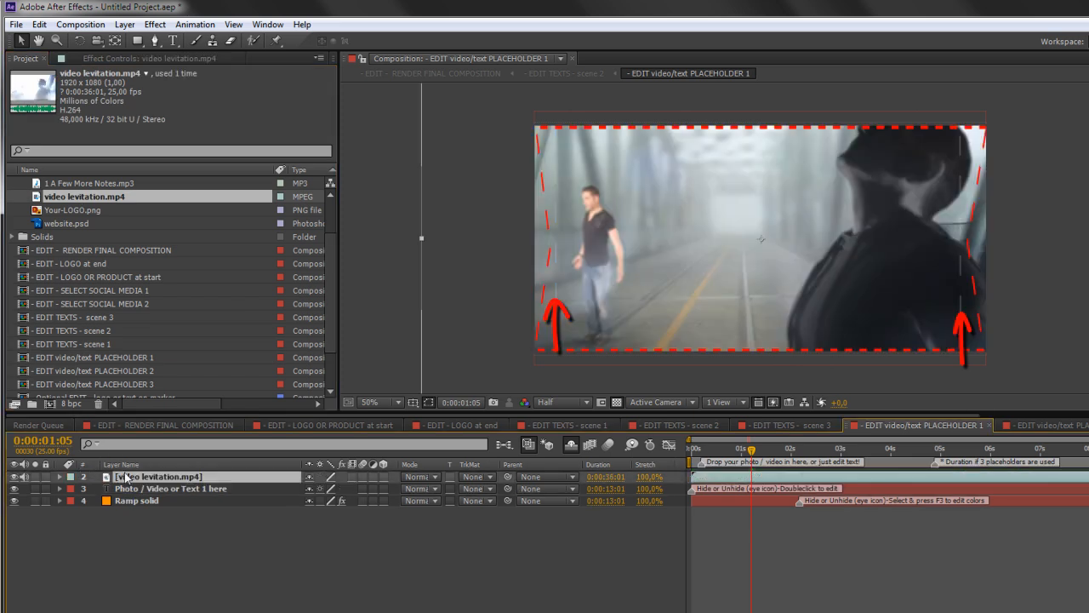
# Scale the video levitation.mp4 layer to 59.3% to fill the placeholder's height and nudge it slightly left.
pyautogui.press('s')
pyautogui.moveTo(332, 499); pyautogui.dragTo(324, 499)
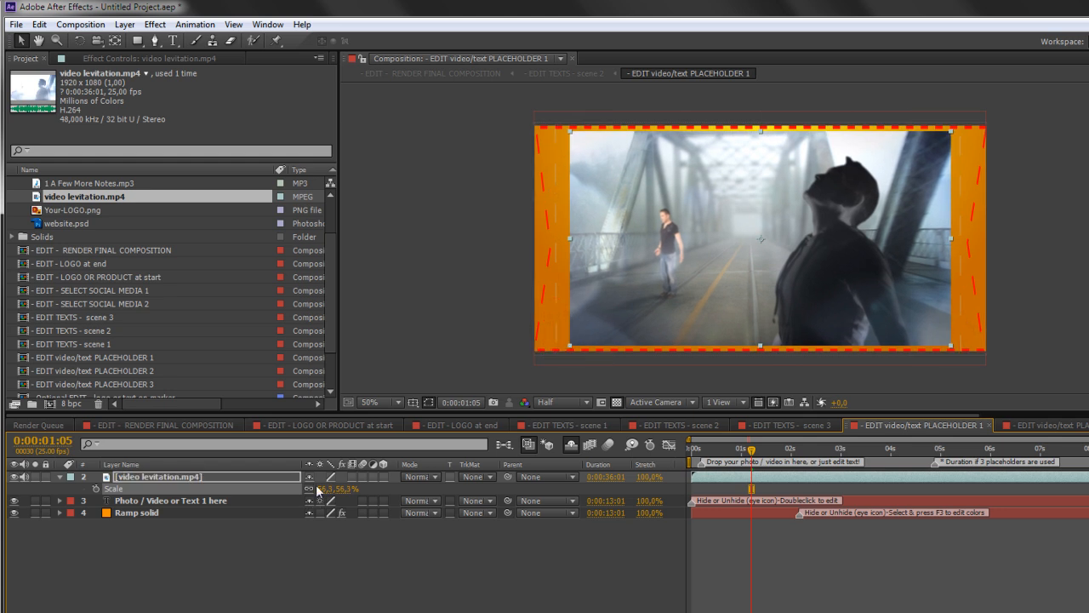
pyautogui.moveTo(332, 499); pyautogui.dragTo(363, 494)
pyautogui.press('Left')
pyautogui.press('Left')
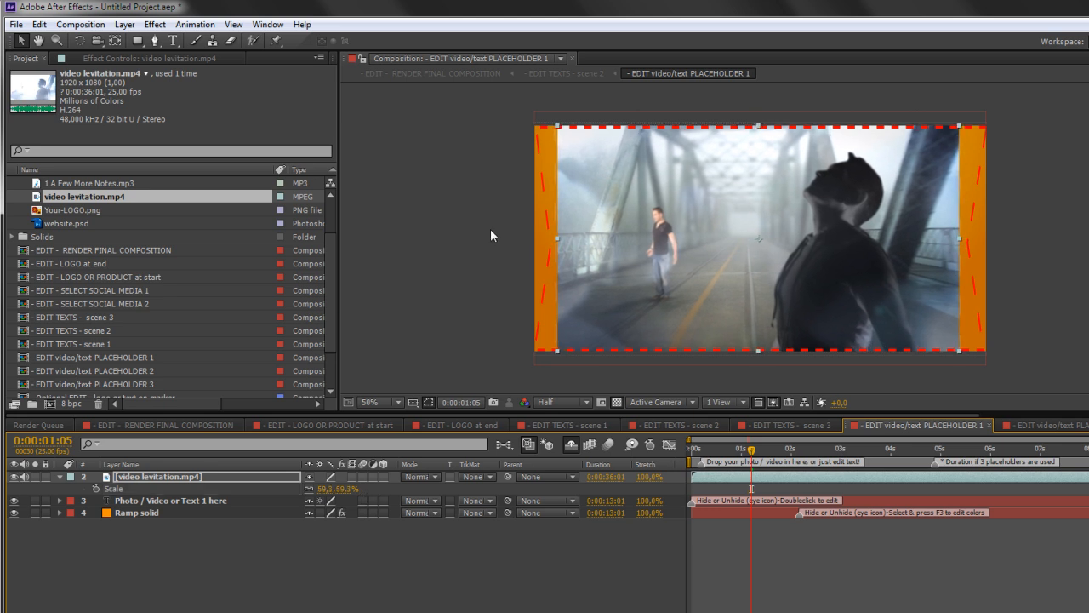
# Hide the Ramp solid layer in placeholder 1 and check the framed video in the render final composition around 0:00:42:23.
pyautogui.click(168, 422)
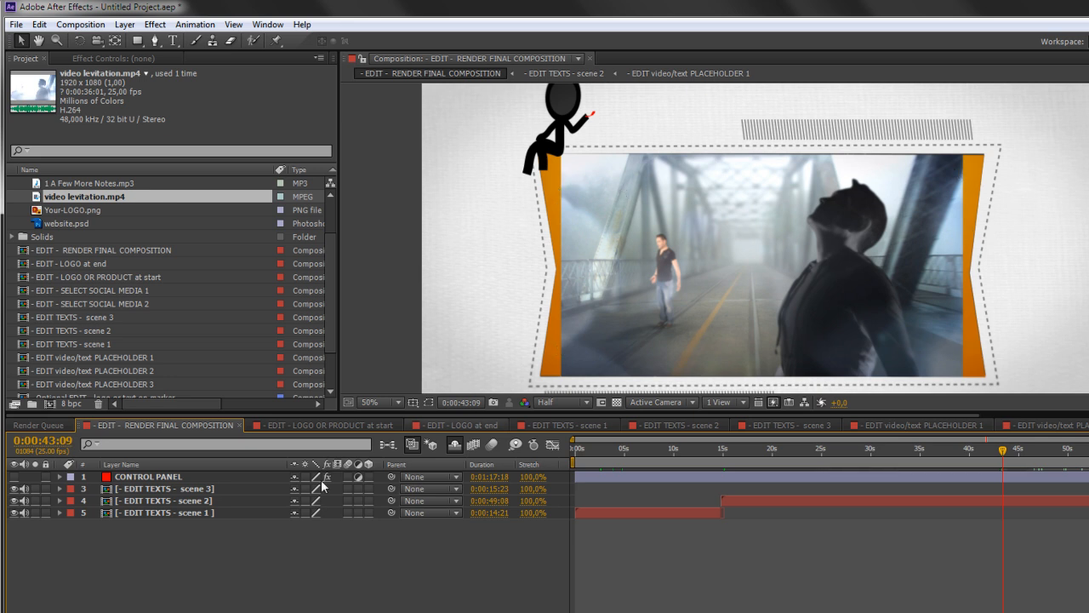
pyautogui.doubleClick(122, 357)
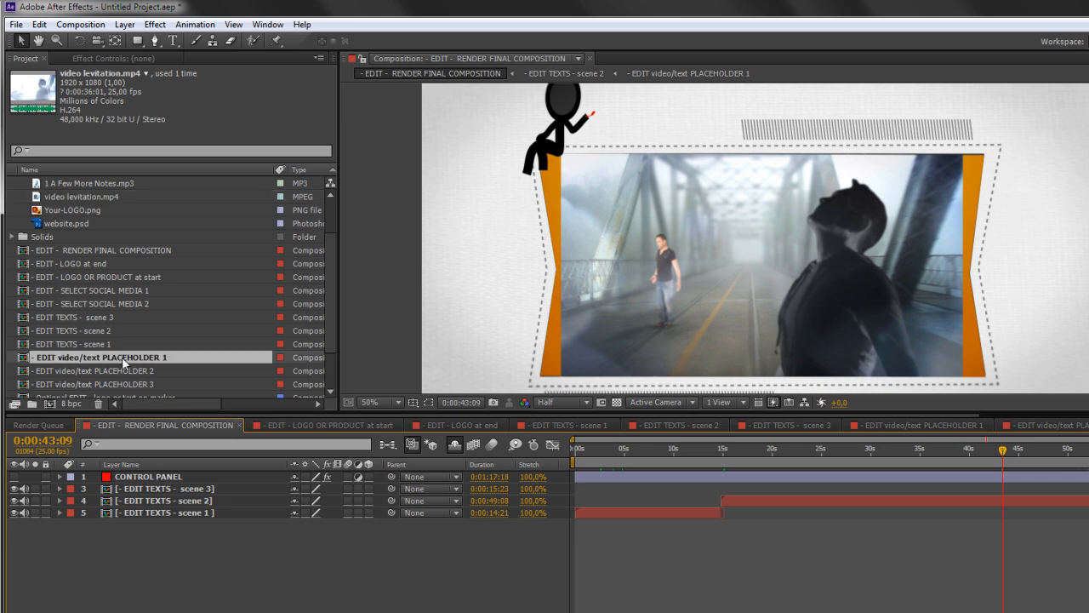
pyautogui.click(133, 513)
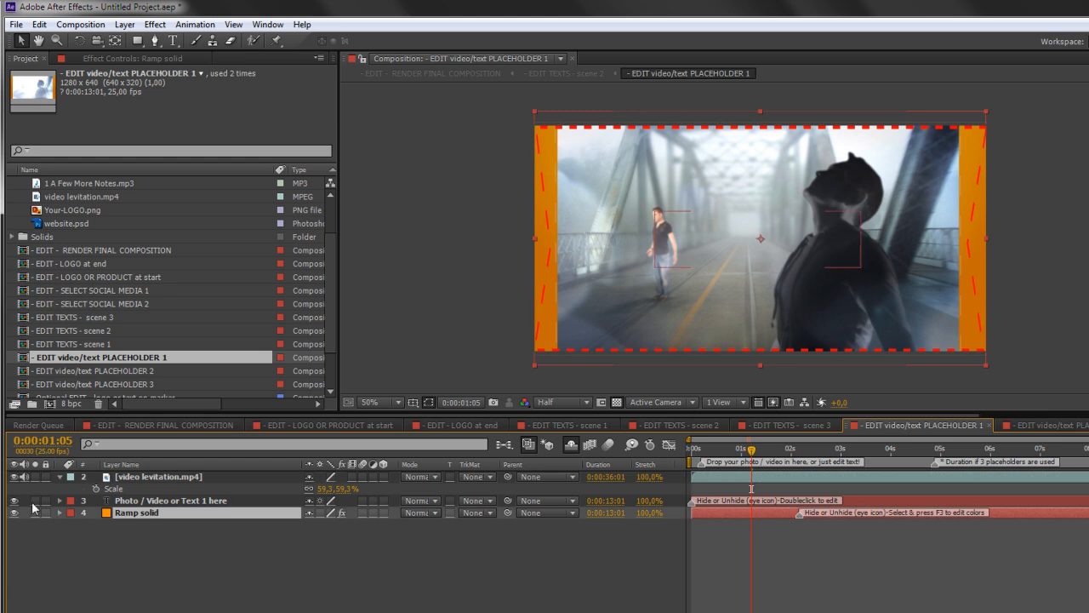
pyautogui.click(14, 512)
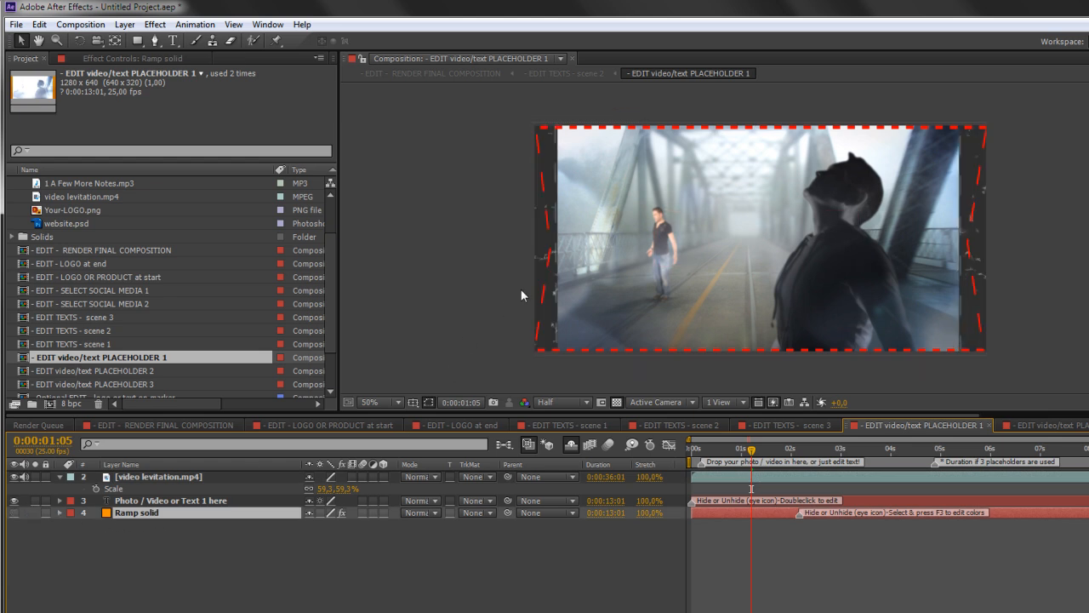
pyautogui.click(171, 423)
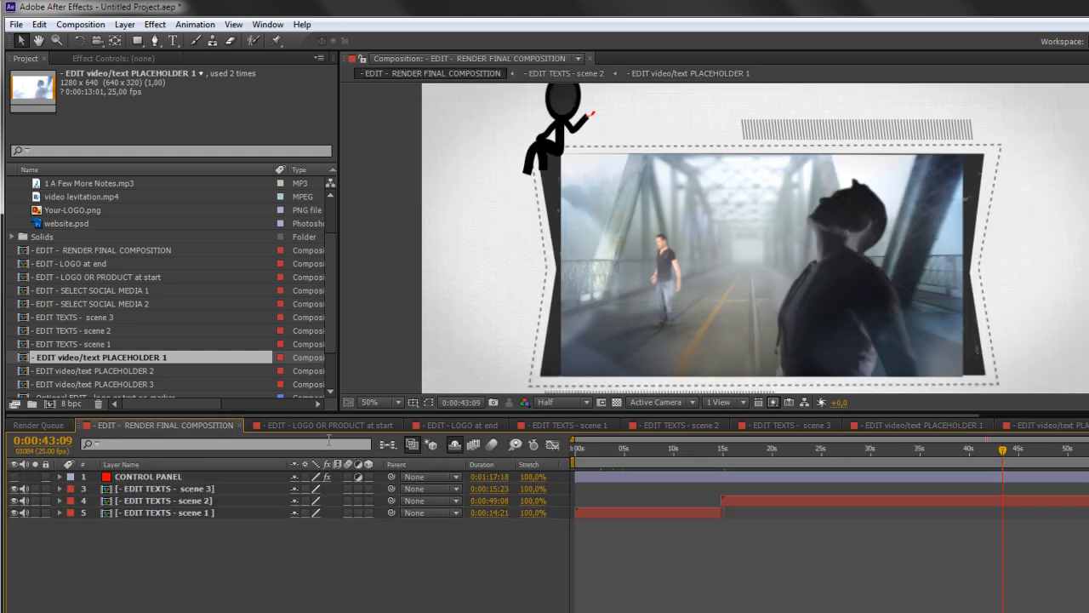
pyautogui.moveTo(992, 457)
pyautogui.mouseDown()
pyautogui.moveTo(978, 456)
pyautogui.moveTo(998, 448)
pyautogui.mouseUp()
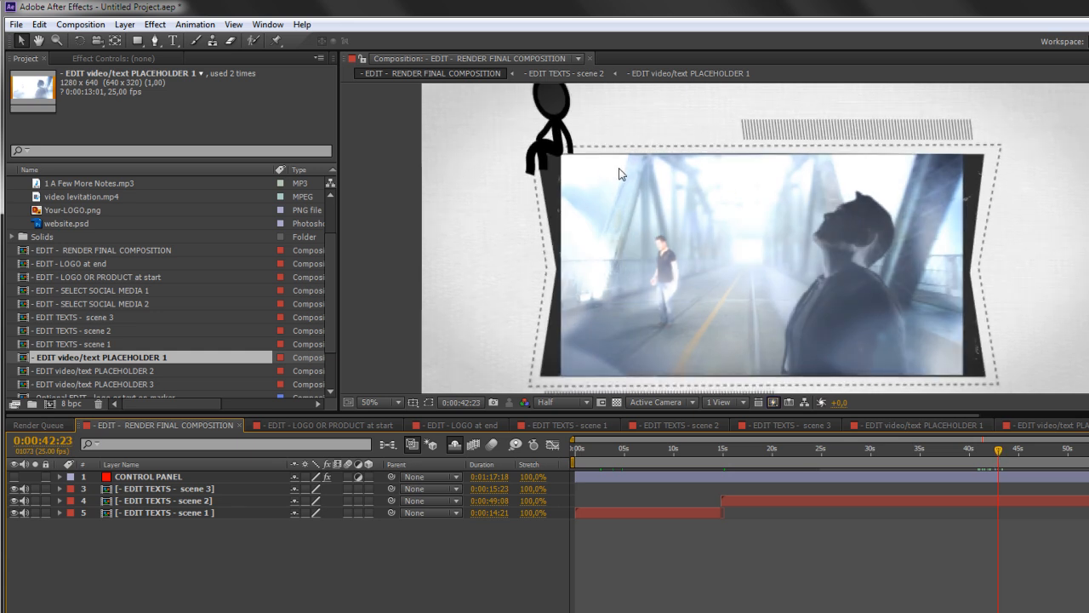
# Reopen placeholder 1, extend the work area to the composition's 13-second end, and scrub to the three-placeholder duration marker near 5 seconds.
pyautogui.doubleClick(121, 358)
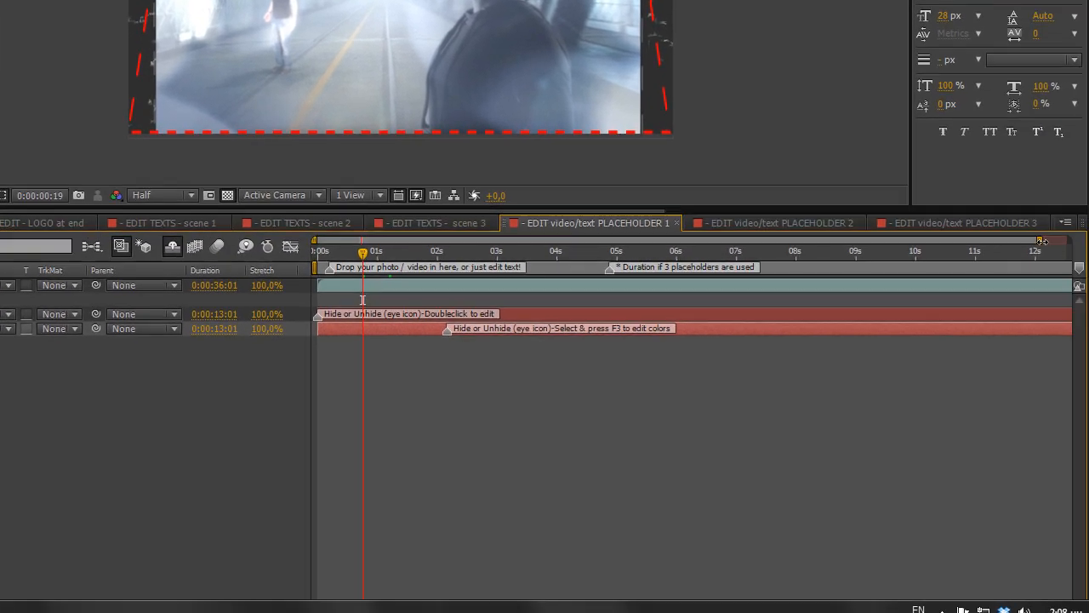
pyautogui.moveTo(1041, 241); pyautogui.dragTo(1070, 241)
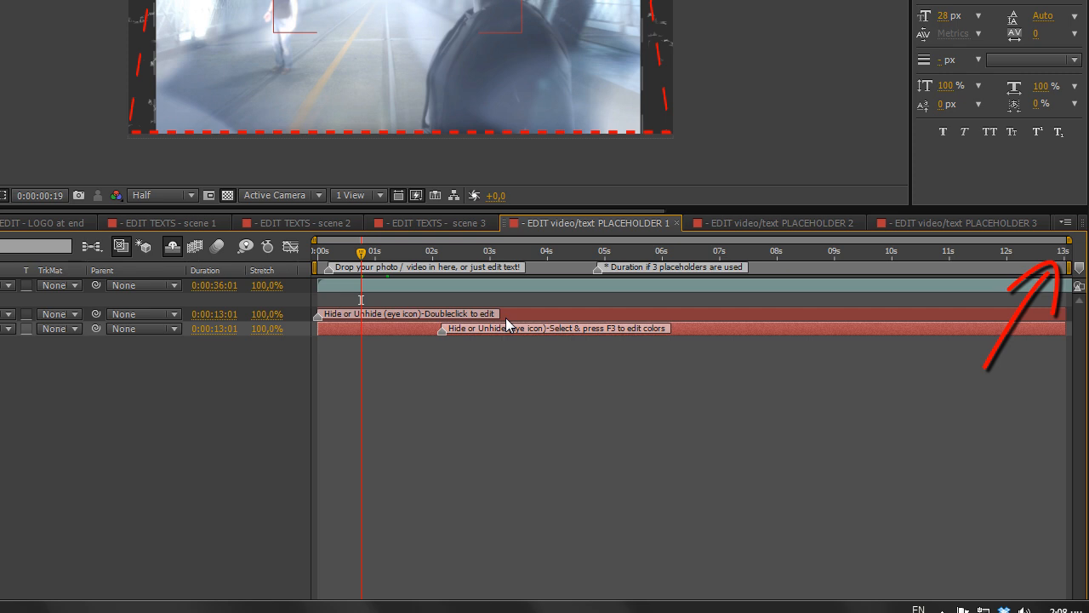
pyautogui.moveTo(362, 251); pyautogui.dragTo(486, 253)
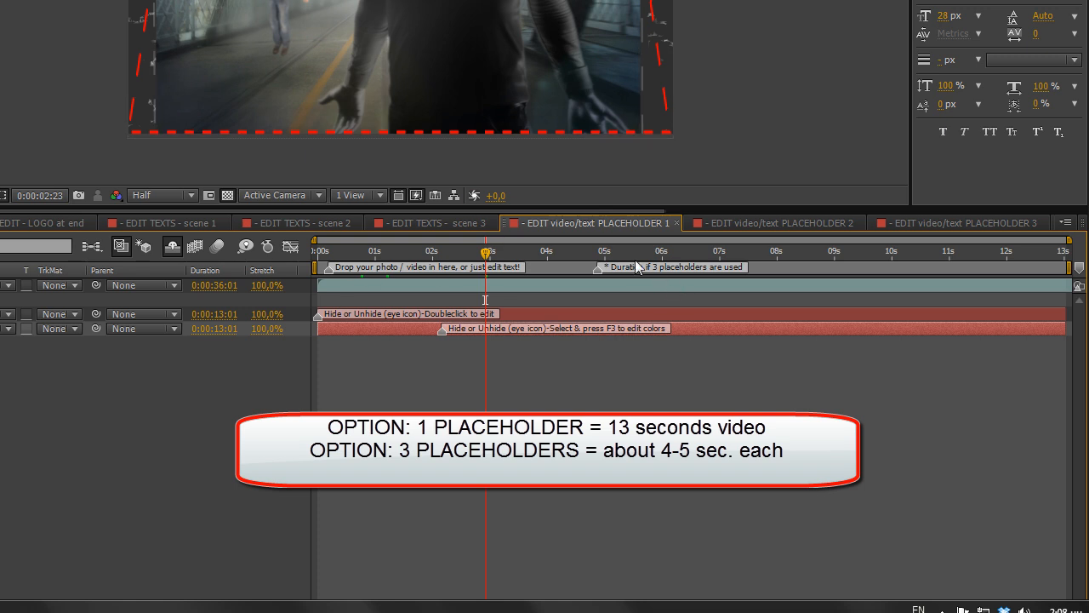
pyautogui.click(595, 251)
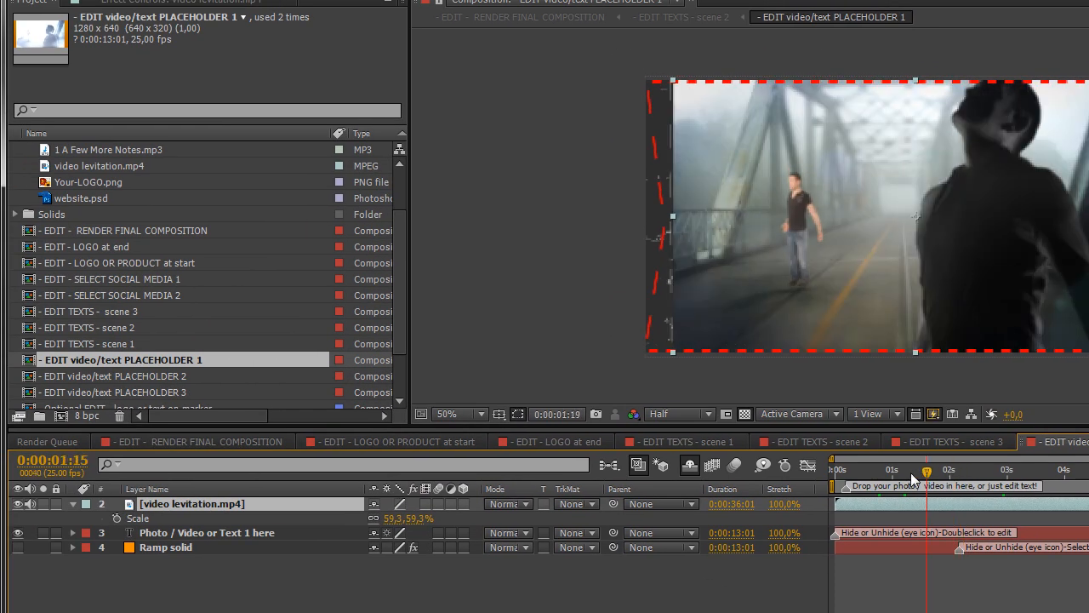
# Return to the start of placeholder 1, hide the video levitation.mp4 layer, and show the Ramp solid layer.
pyautogui.moveTo(913, 479); pyautogui.dragTo(837, 470)
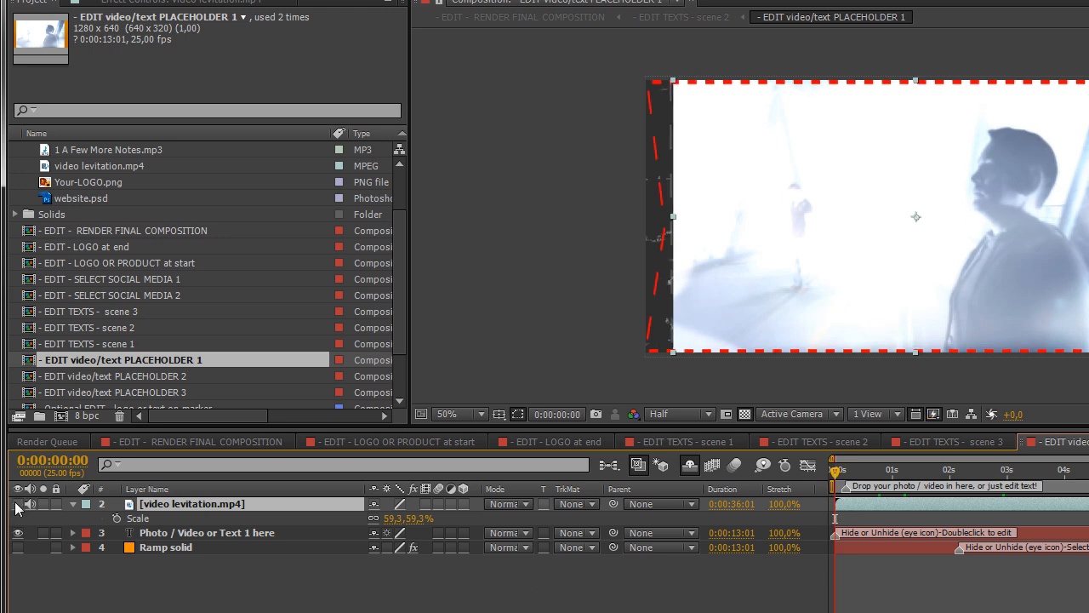
pyautogui.click(18, 504)
pyautogui.click(18, 547)
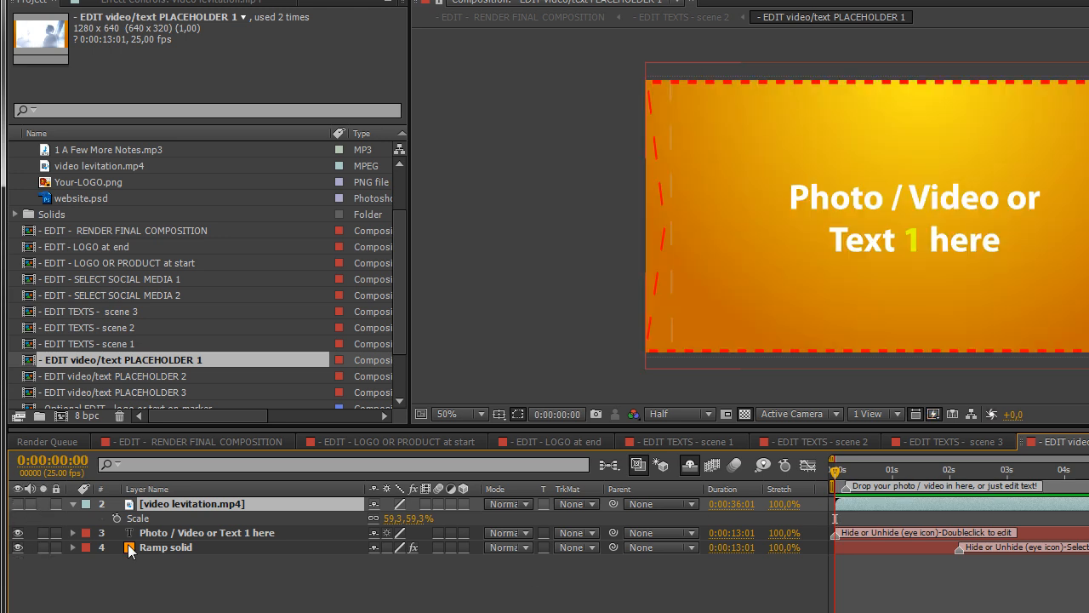
# Open the Ramp effect settings of the Ramp solid layer and set the Start Color to red FF1717.
pyautogui.click(165, 547)
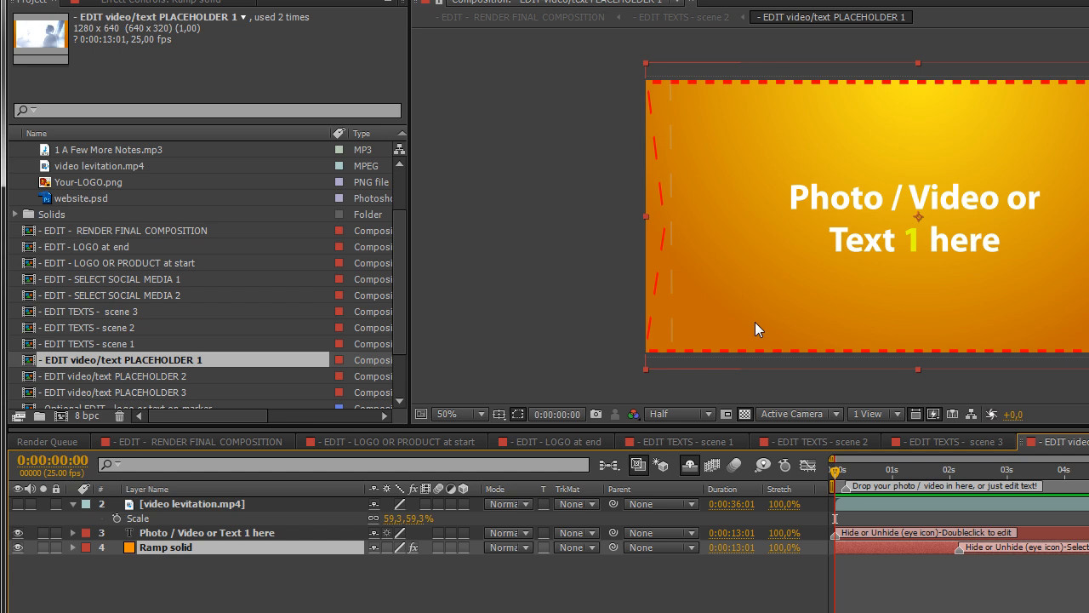
pyautogui.click(252, 531)
pyautogui.click(166, 548)
pyautogui.press('F3')
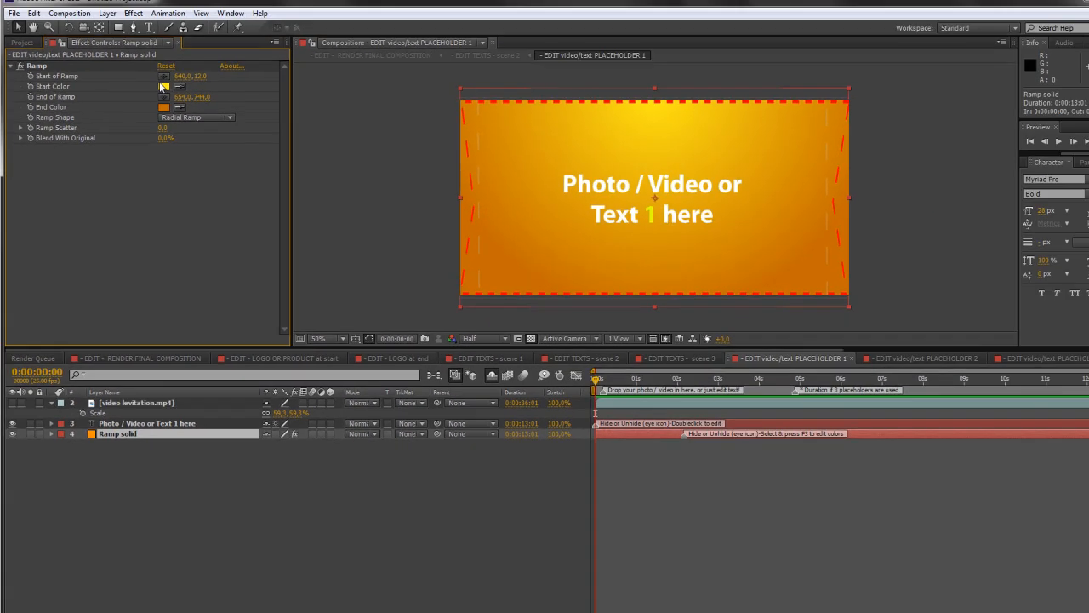
pyautogui.click(164, 86)
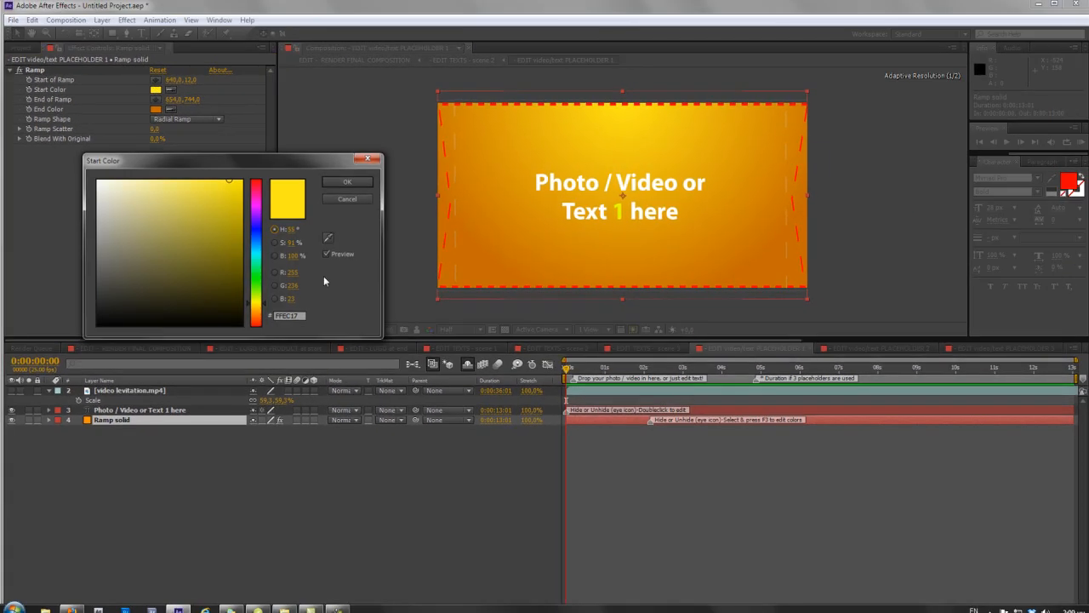
pyautogui.moveTo(257, 192); pyautogui.dragTo(262, 167)
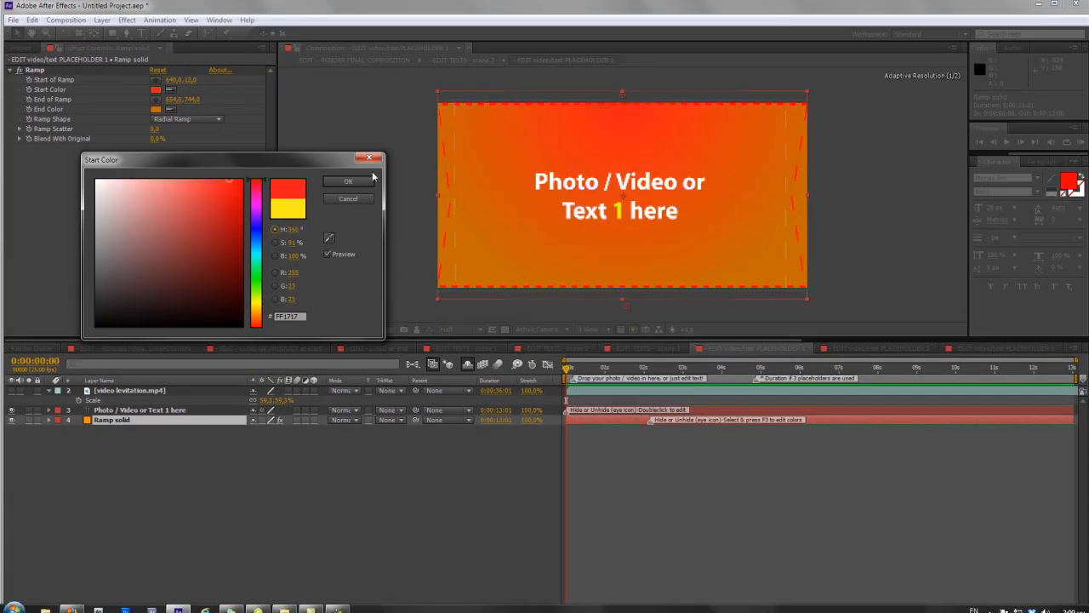
pyautogui.click(372, 179)
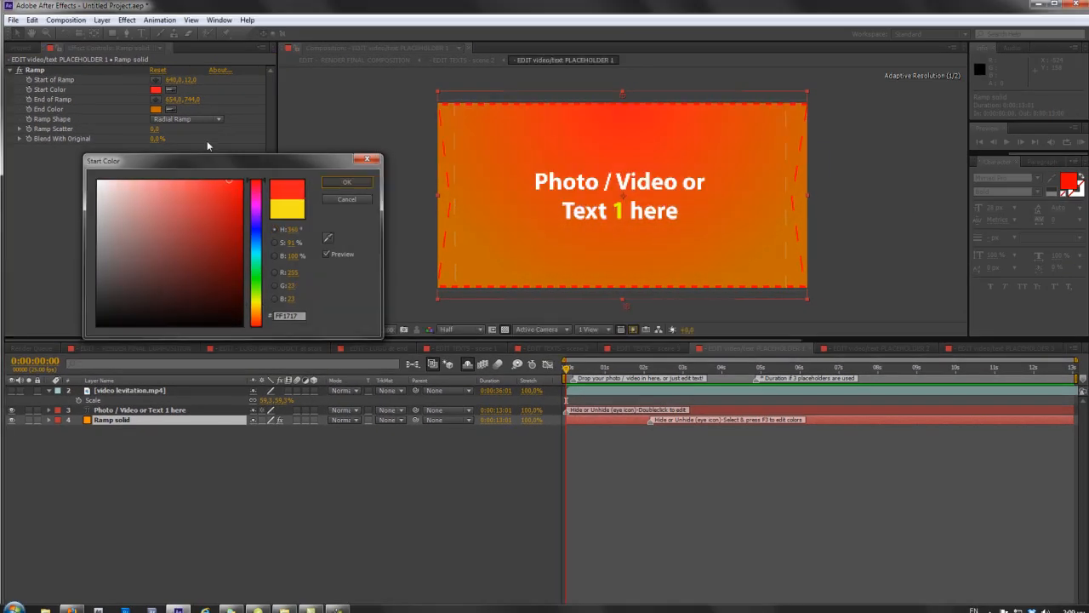
# Set the Ramp effect's End Color to dark brown 311B00.
pyautogui.click(155, 109)
pyautogui.moveTo(238, 302); pyautogui.dragTo(266, 298)
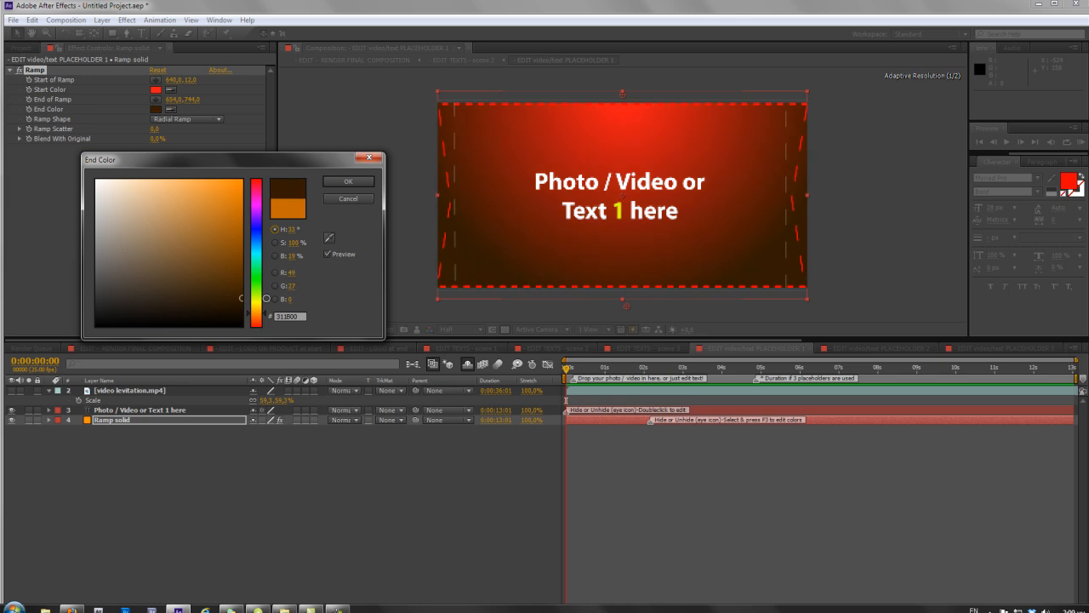
pyautogui.click(348, 181)
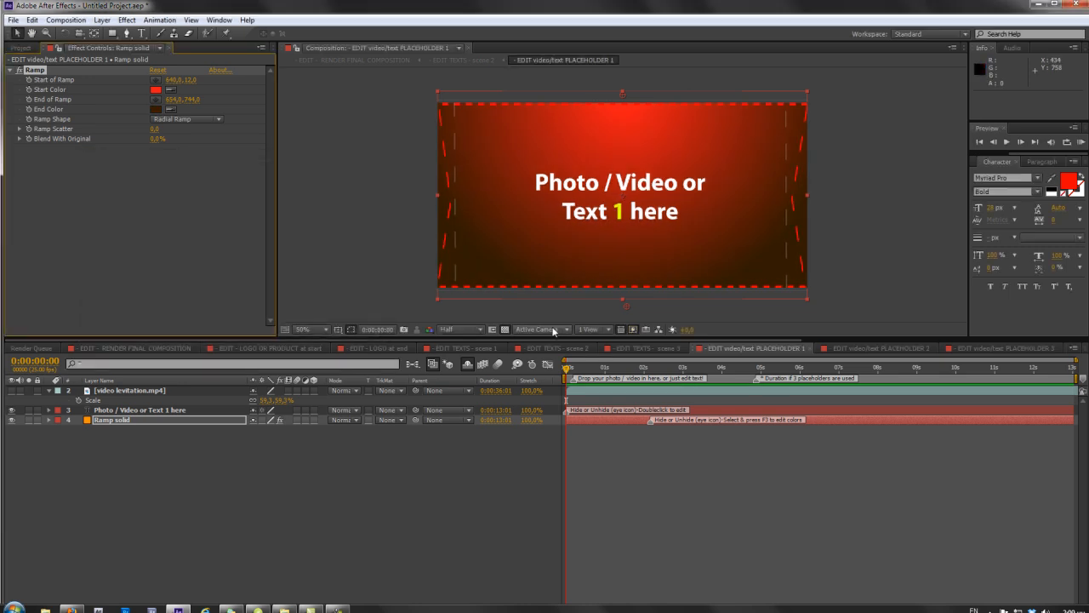
# Hide the Ramp solid layer and replace the placeholder 1 text with "EDIT".
pyautogui.click(11, 419)
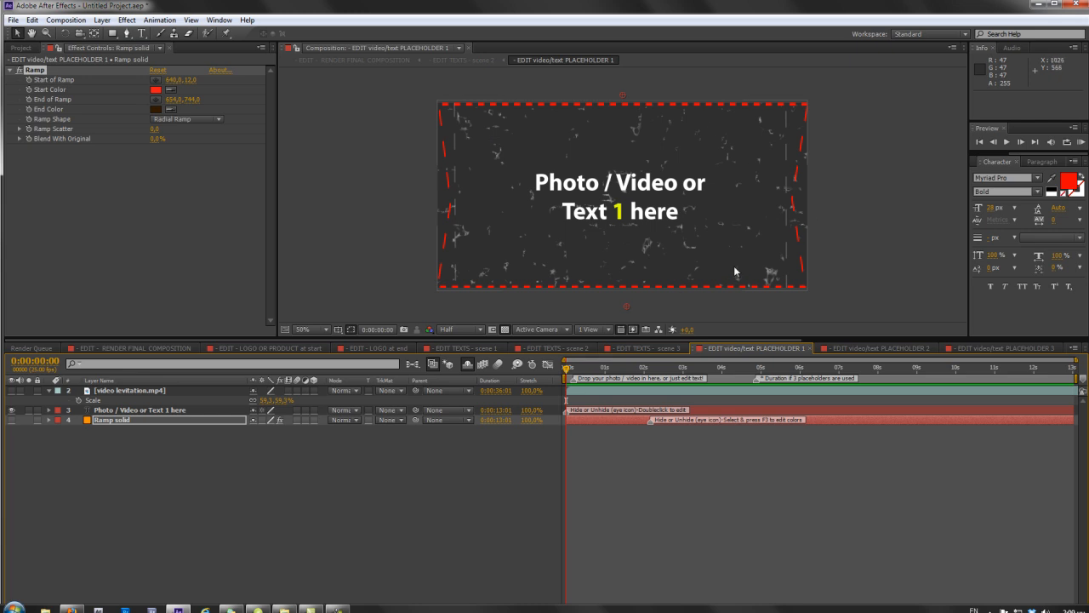
pyautogui.click(108, 412)
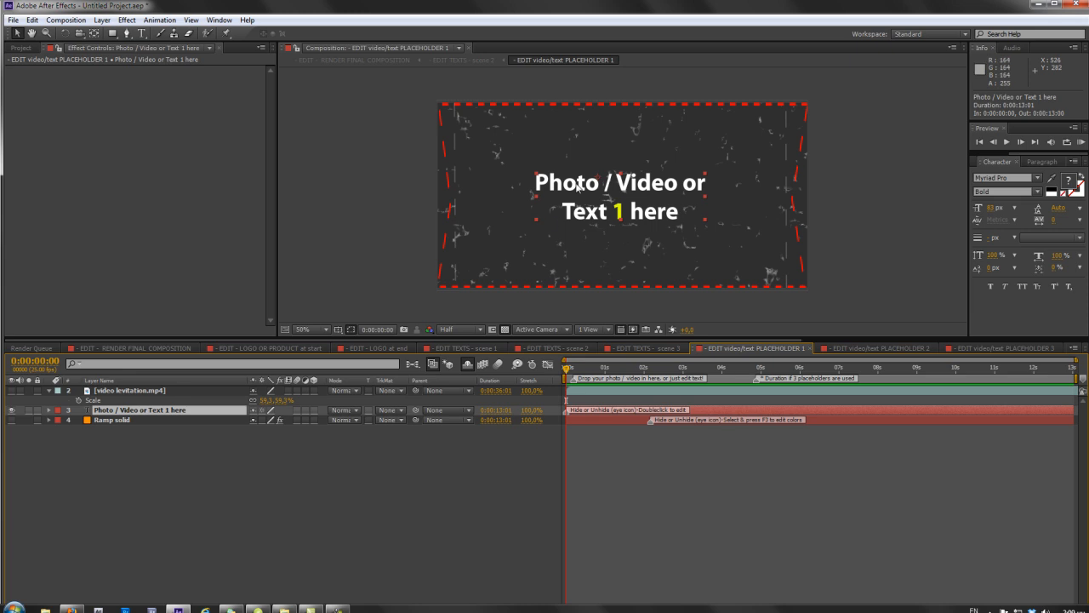
pyautogui.doubleClick(146, 411)
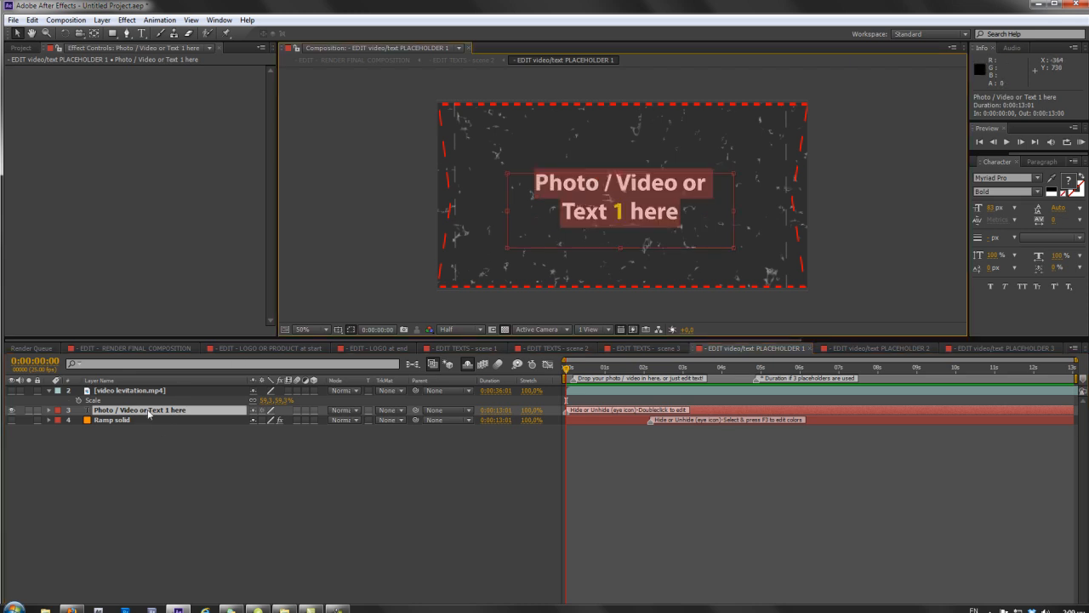
pyautogui.press('capslock')
pyautogui.write('EDIT')
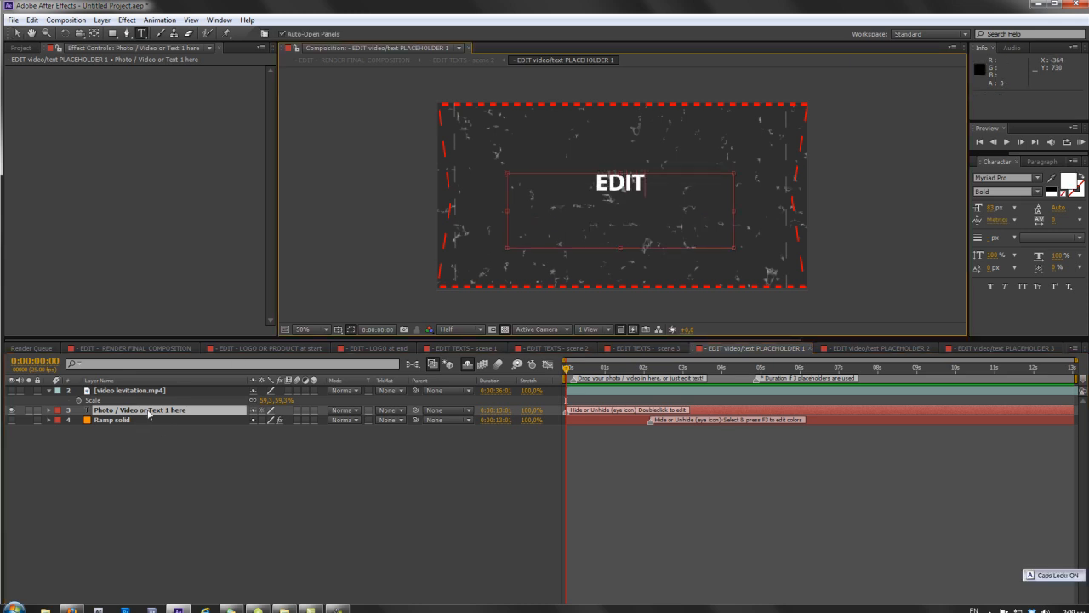
# Enlarge the EDIT text to 319 px and move it slightly up and left to about position 538, 217.
pyautogui.click(165, 412)
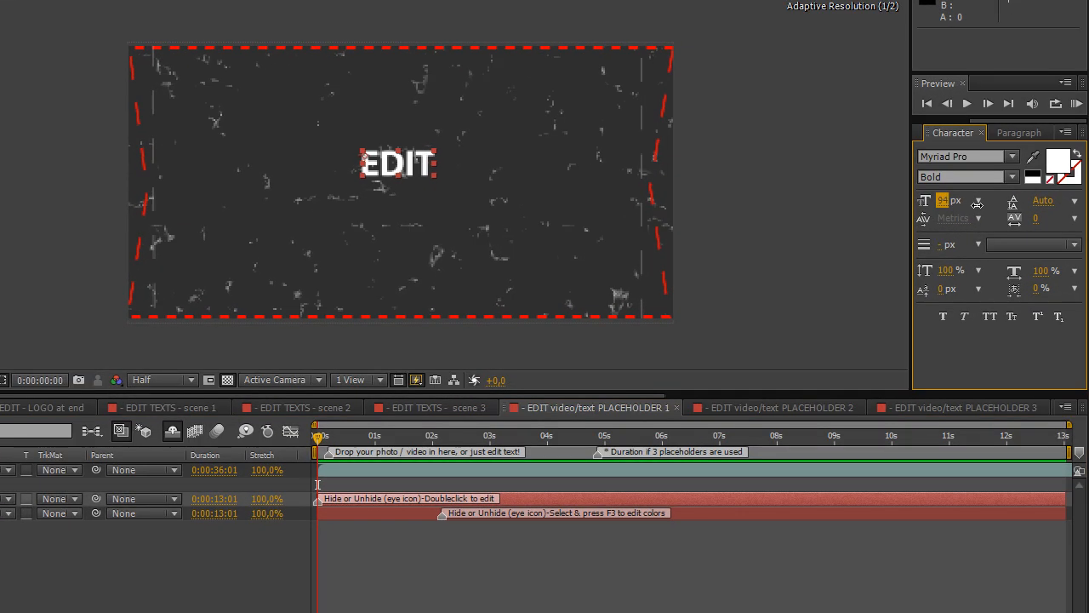
pyautogui.moveTo(931, 202); pyautogui.dragTo(890, 217)
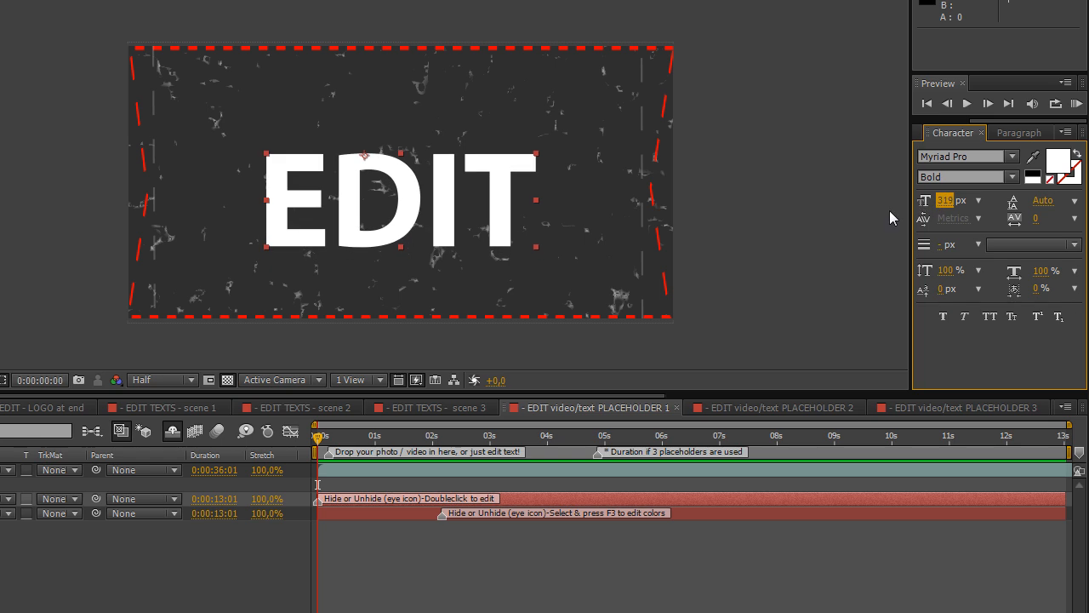
pyautogui.moveTo(391, 179); pyautogui.dragTo(385, 163)
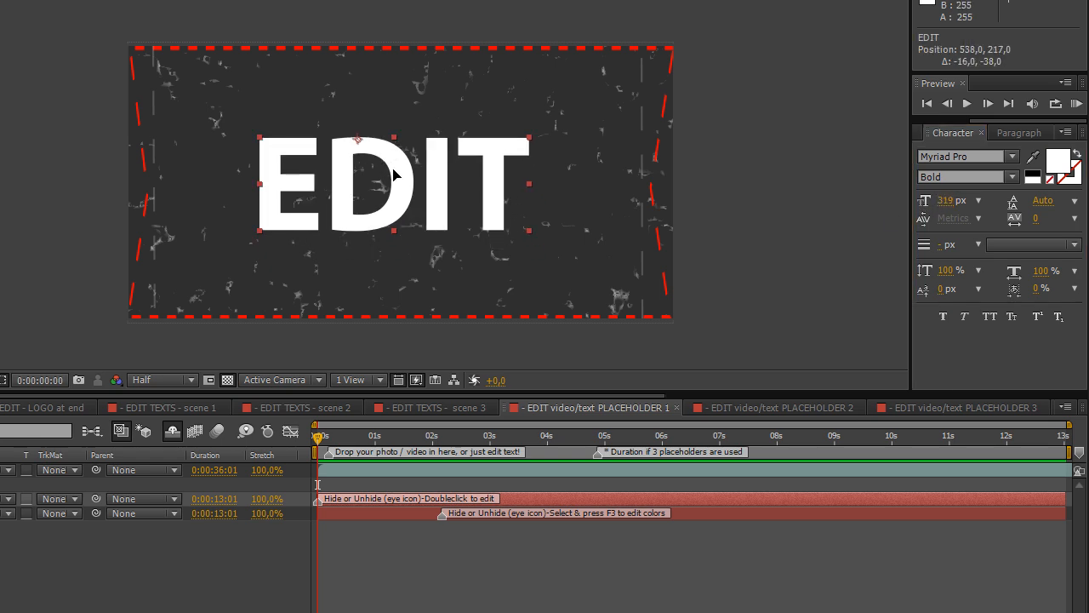
# Return to the RENDER FINAL COMPOSITION, check the EDIT placeholder near 44 seconds, and select the composition in the project list.
pyautogui.click(2, 407)
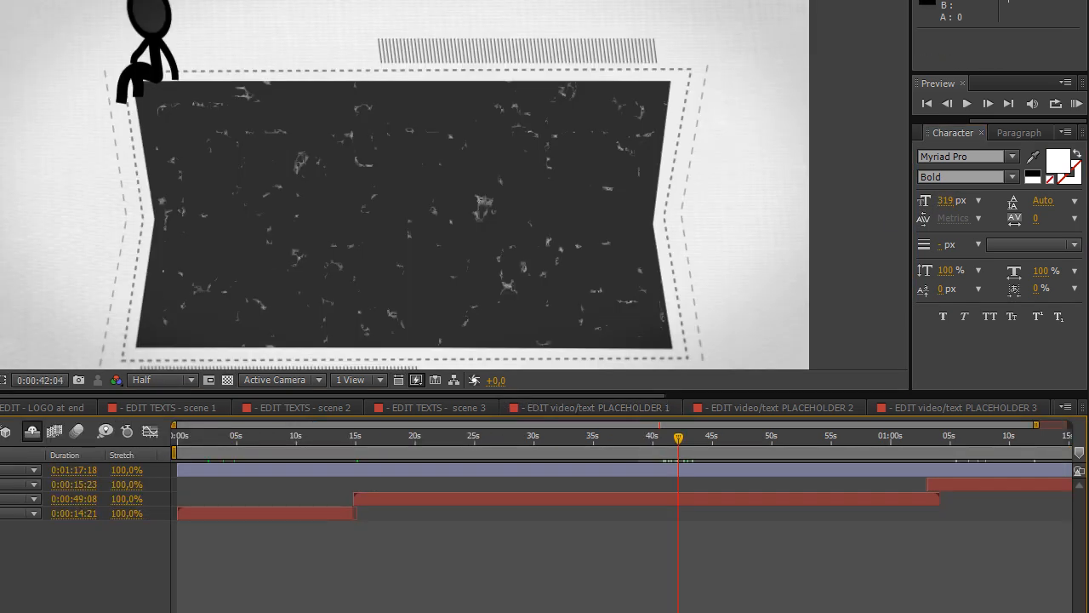
pyautogui.moveTo(690, 440); pyautogui.dragTo(714, 444)
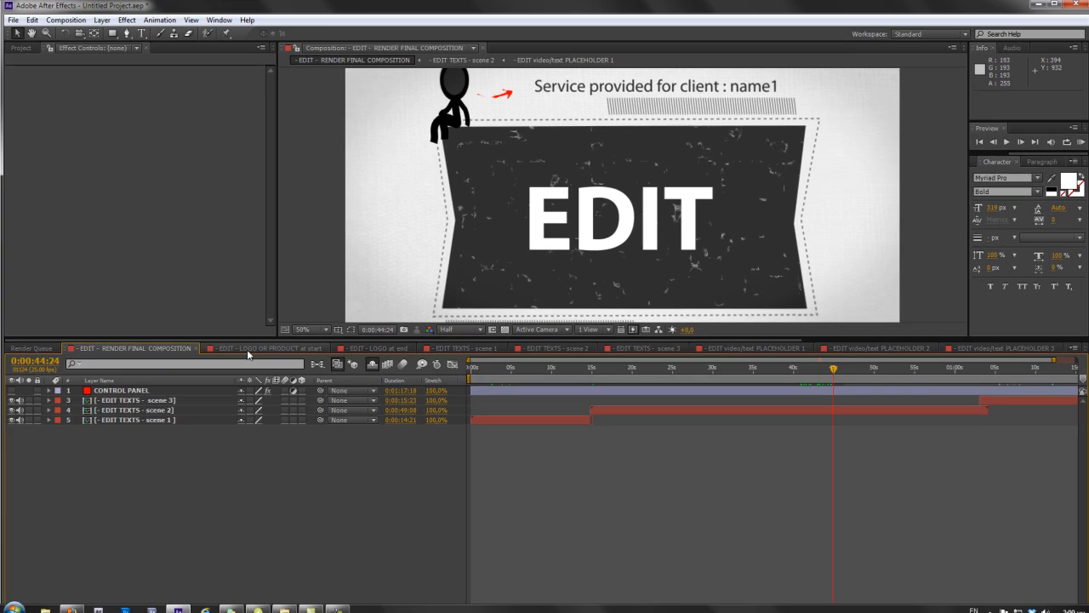
pyautogui.click(20, 48)
pyautogui.click(94, 206)
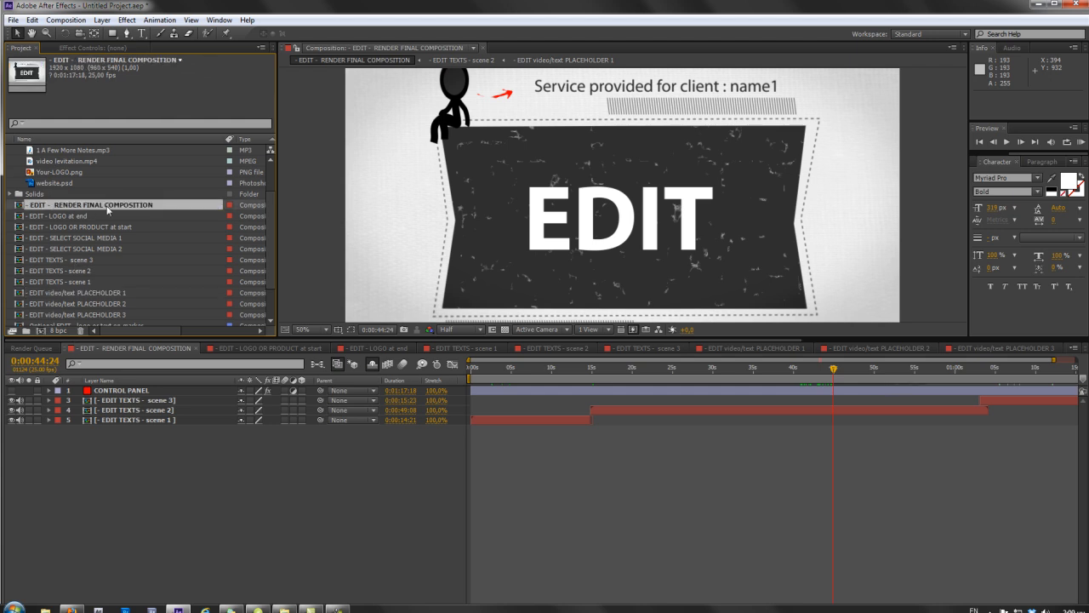
# Move the current time back to about 0:00:20:22 and open the CONTROL PANEL layer's effect settings in a wider view.
pyautogui.click(722, 371)
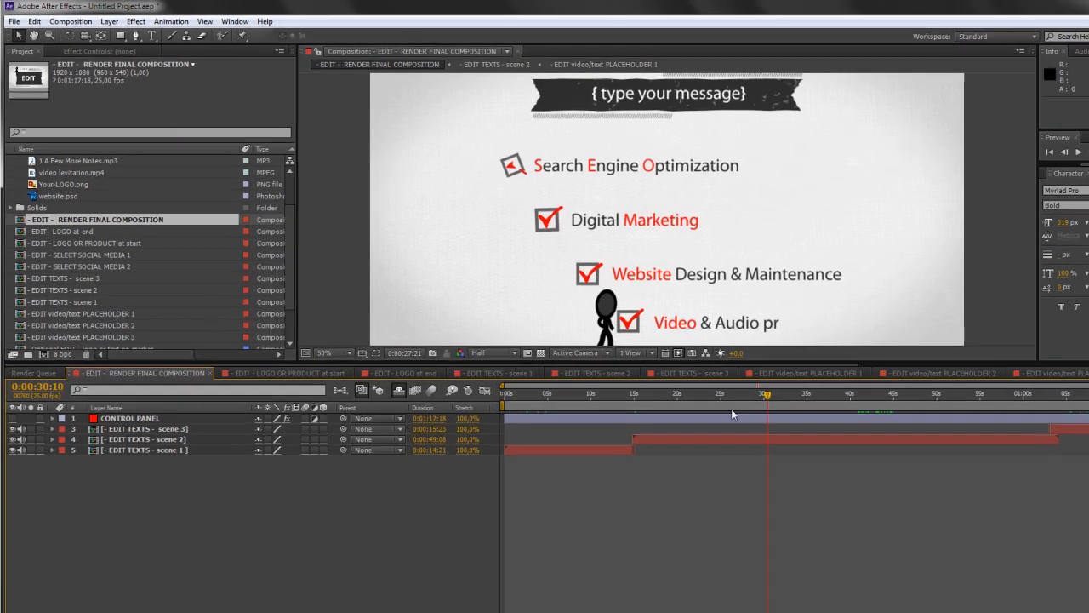
pyautogui.moveTo(731, 410)
pyautogui.mouseDown()
pyautogui.moveTo(626, 424)
pyautogui.moveTo(685, 424)
pyautogui.mouseUp()
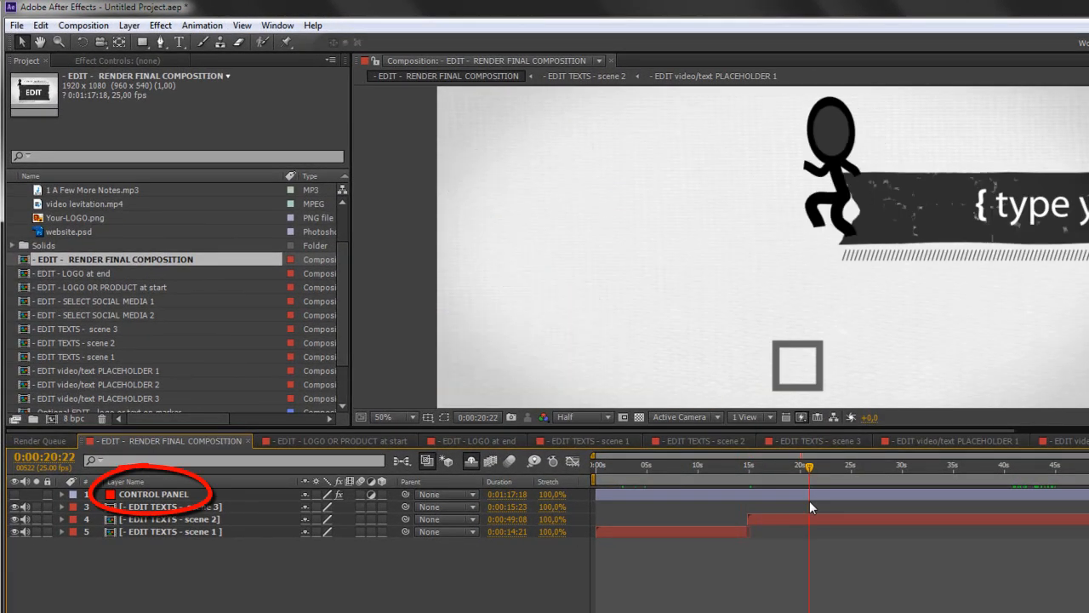
pyautogui.click(155, 496)
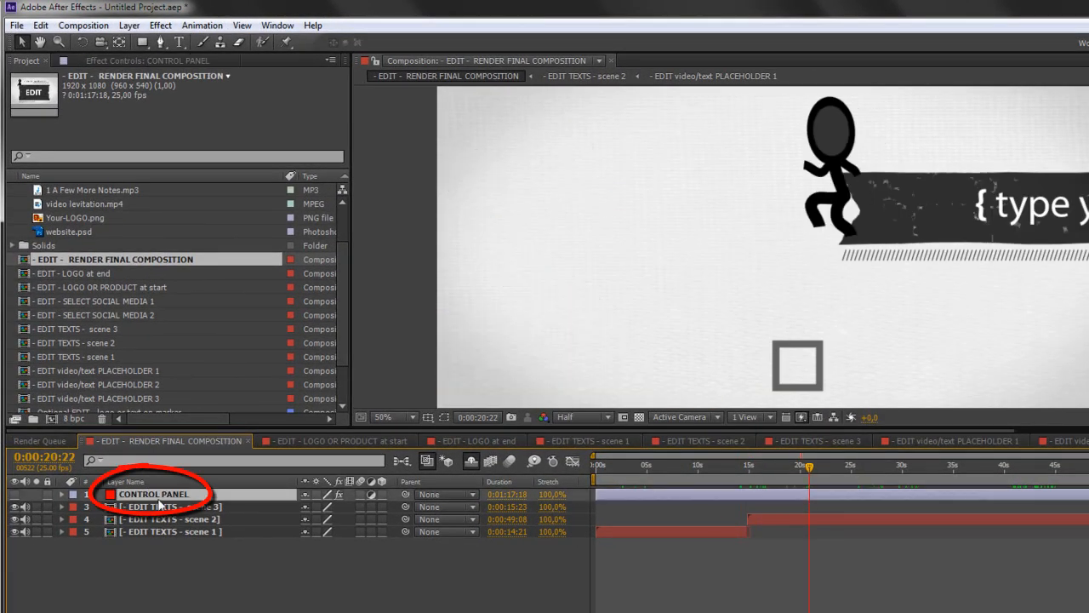
pyautogui.press('F3')
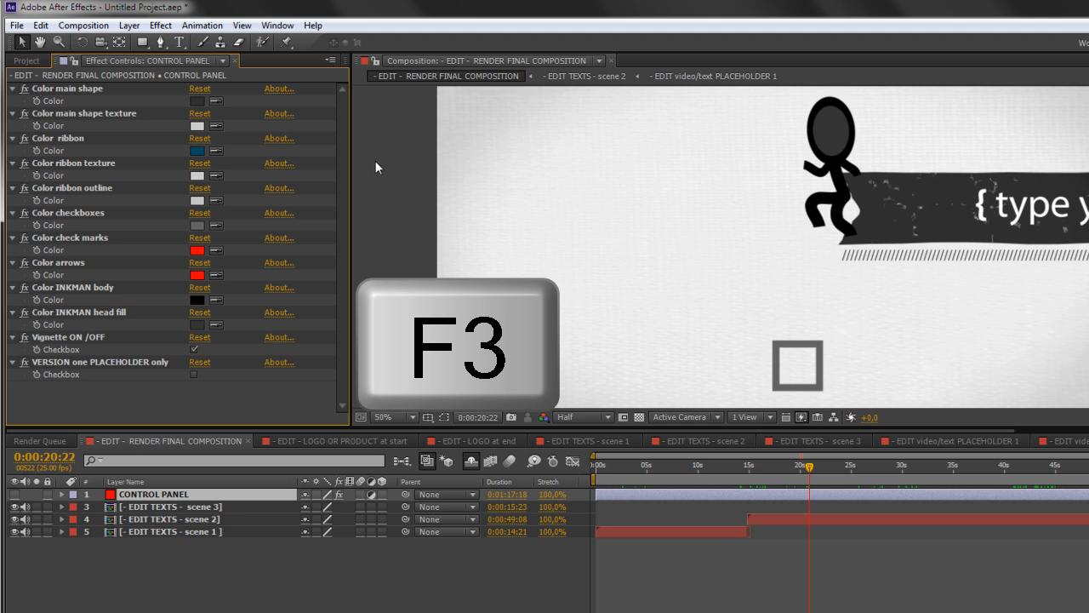
pyautogui.moveTo(352, 174); pyautogui.dragTo(393, 174)
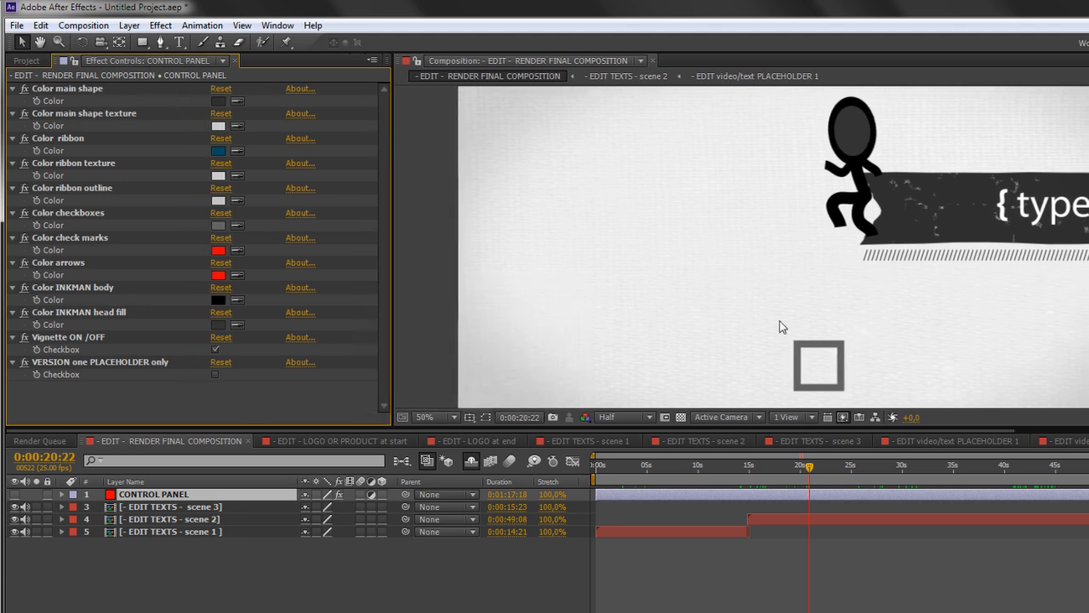
# Set the Color main shape effect to blue 2E4B76.
pyautogui.click(72, 89)
pyautogui.click(220, 100)
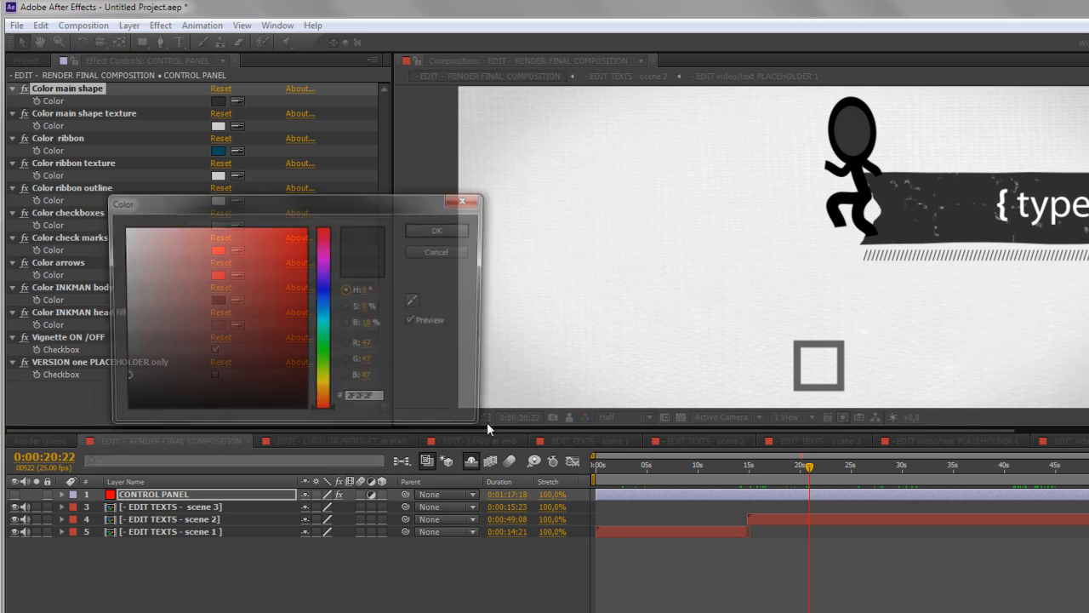
pyautogui.moveTo(272, 308)
pyautogui.mouseDown()
pyautogui.moveTo(372, 203)
pyautogui.moveTo(335, 293)
pyautogui.moveTo(234, 326)
pyautogui.mouseUp()
pyautogui.click(331, 301)
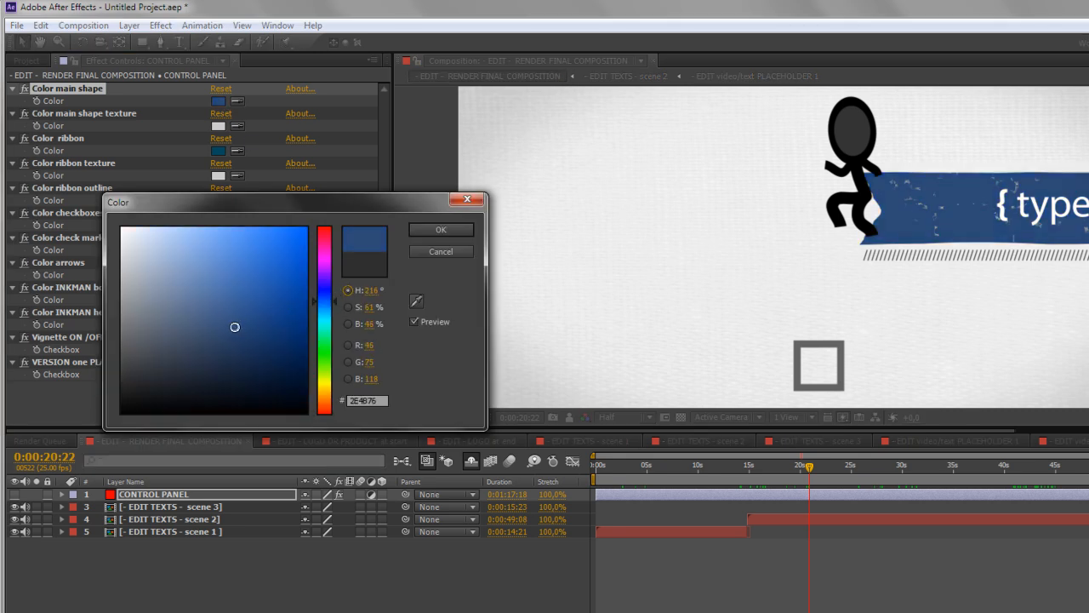
pyautogui.click(440, 230)
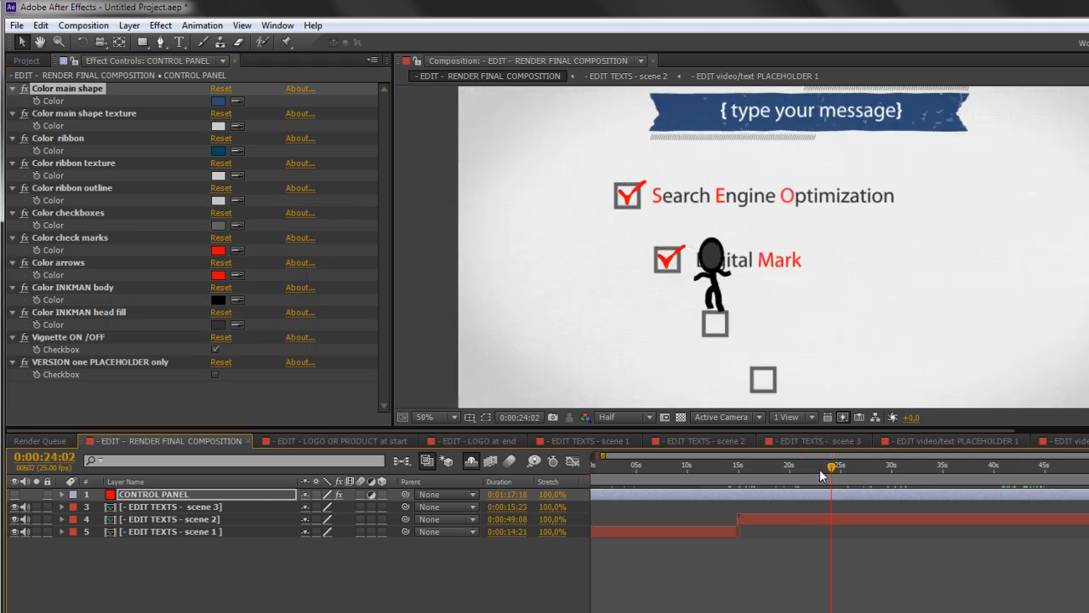
# Try red and then black as the Color main shape texture.
pyautogui.click(84, 115)
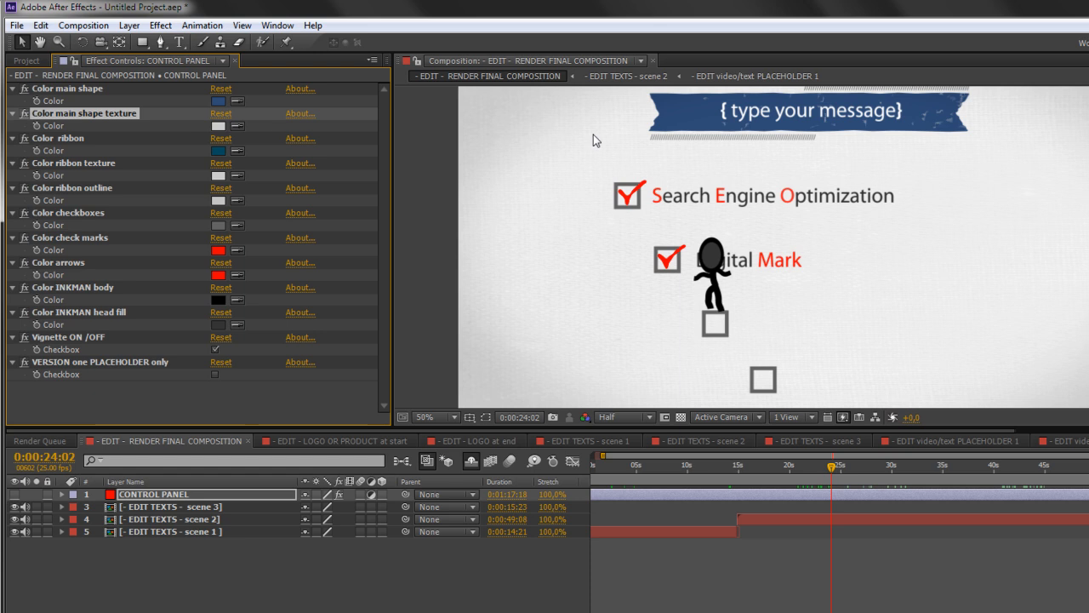
pyautogui.click(218, 126)
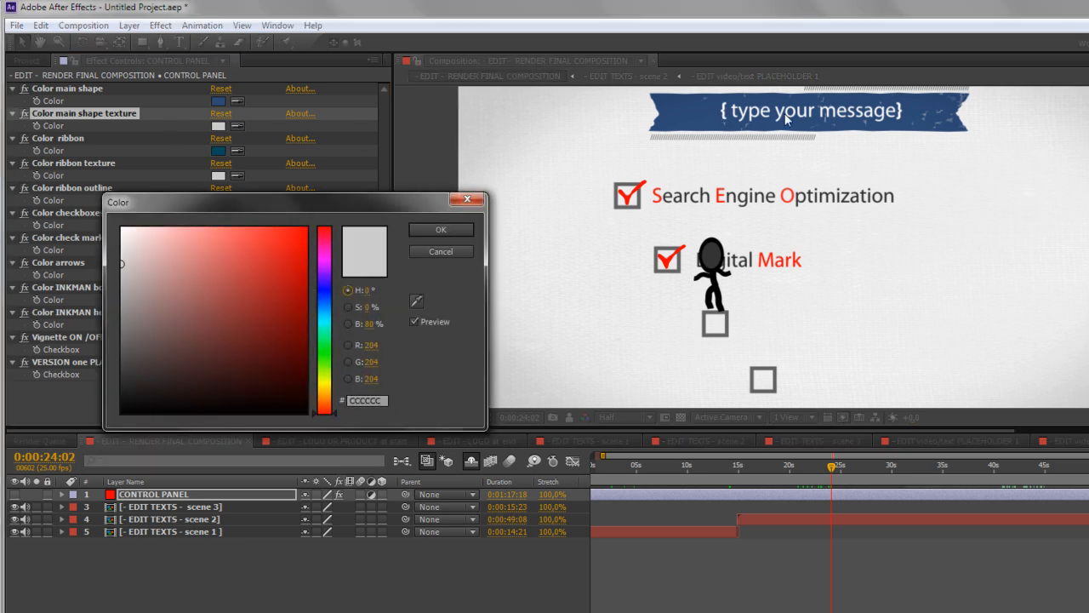
pyautogui.click(306, 234)
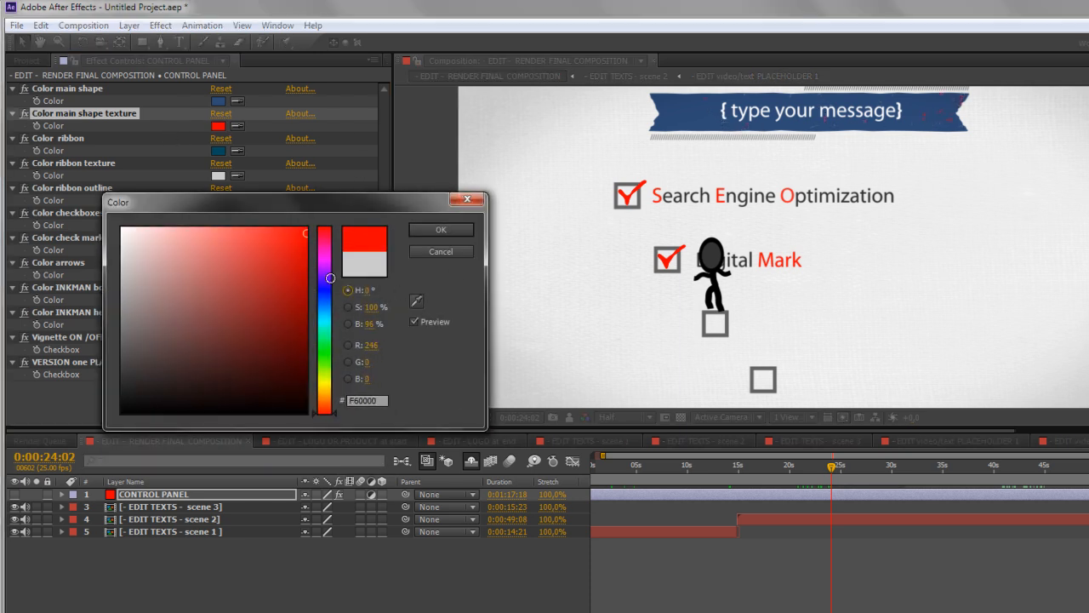
pyautogui.moveTo(330, 278); pyautogui.dragTo(338, 451)
pyautogui.click(455, 229)
# Go to the SATISFIED CUSTOMER shape at 0:00:38:06 and set Color main shape texture to light gray E5E5E5.
pyautogui.moveTo(810, 470); pyautogui.dragTo(977, 476)
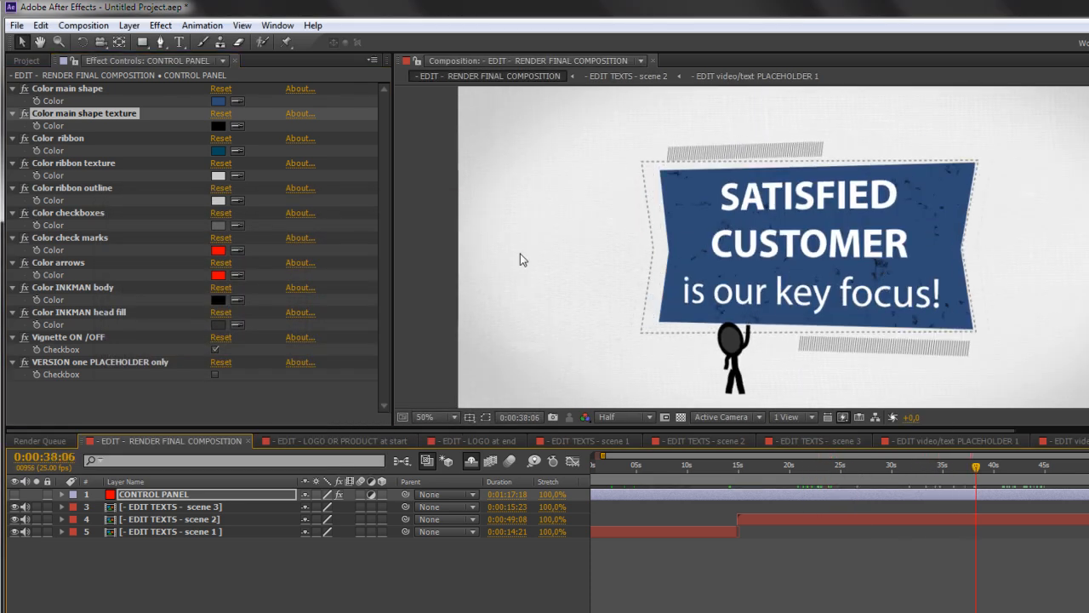
pyautogui.click(222, 126)
pyautogui.moveTo(228, 350); pyautogui.dragTo(90, 246)
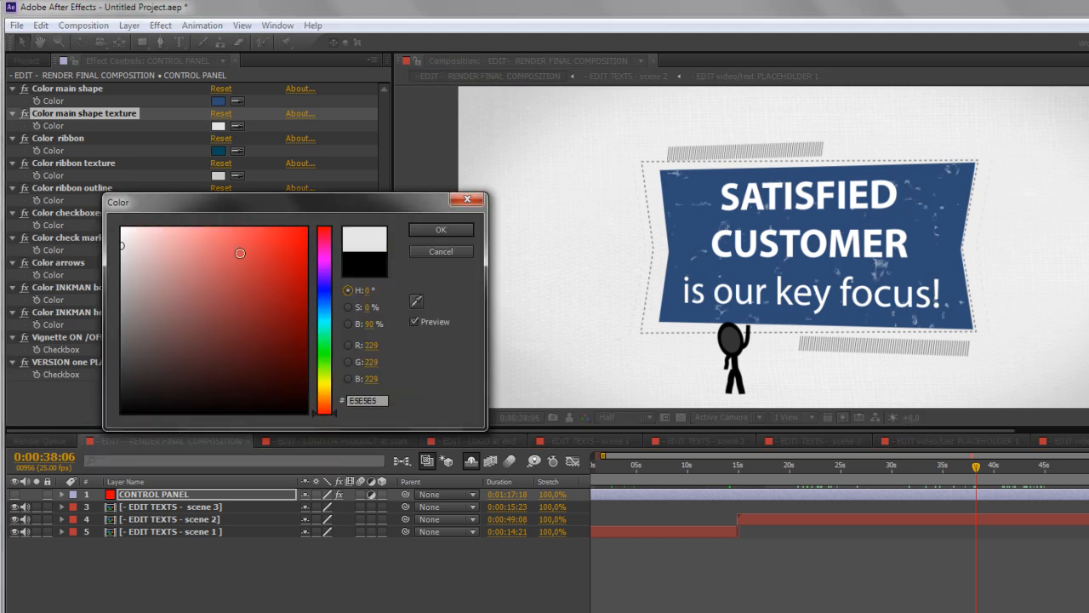
pyautogui.click(438, 229)
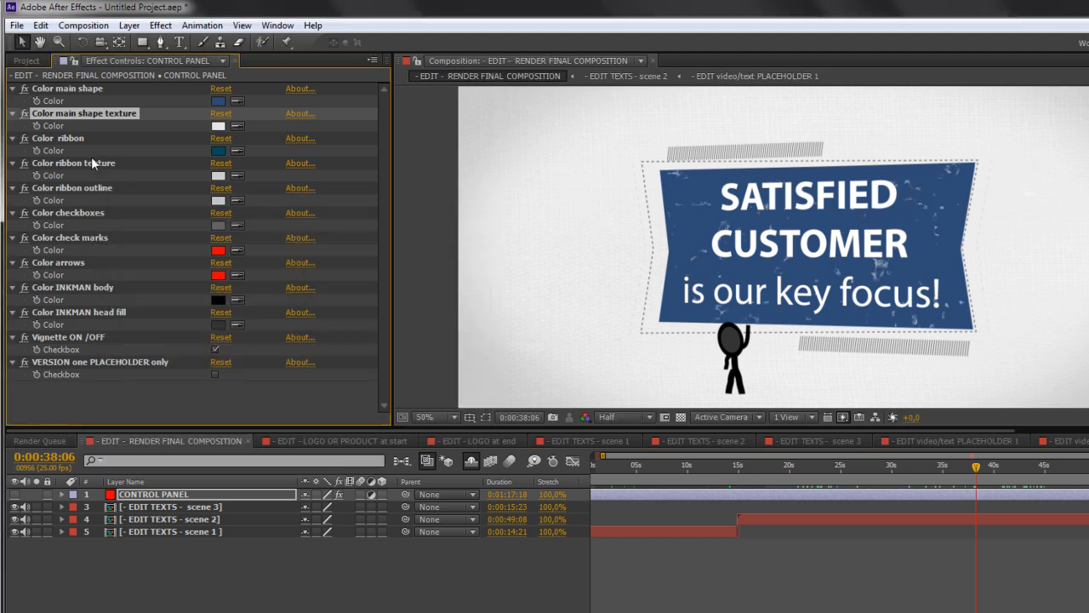
# Go to the ribbon scene at 0:01:08:04 and set Color ribbon to magenta.
pyautogui.moveTo(1052, 468); pyautogui.dragTo(1088, 471)
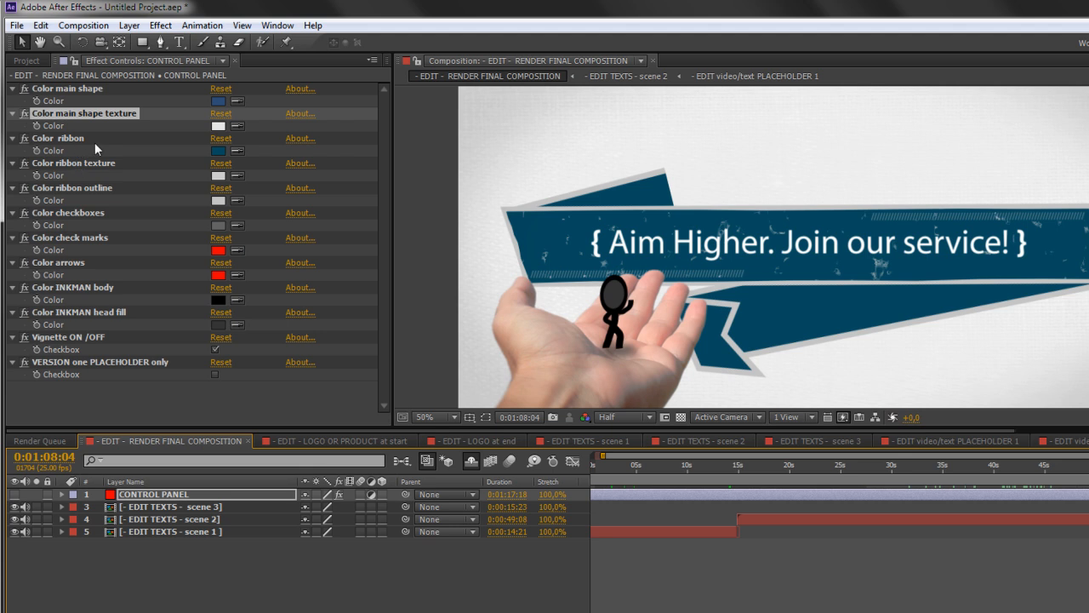
pyautogui.click(215, 152)
pyautogui.click(324, 253)
pyautogui.click(305, 237)
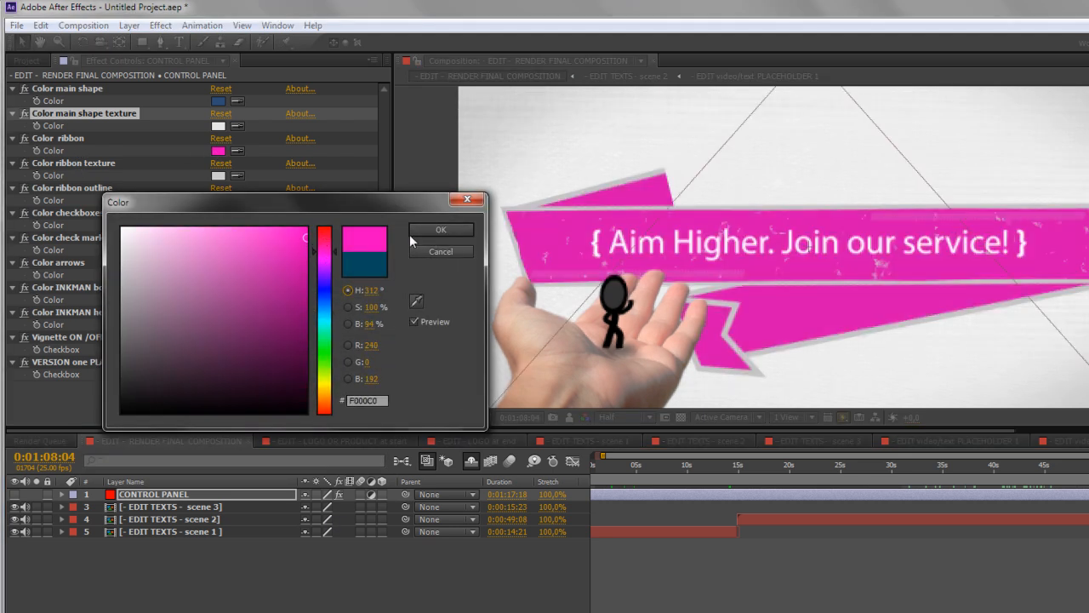
pyautogui.click(441, 230)
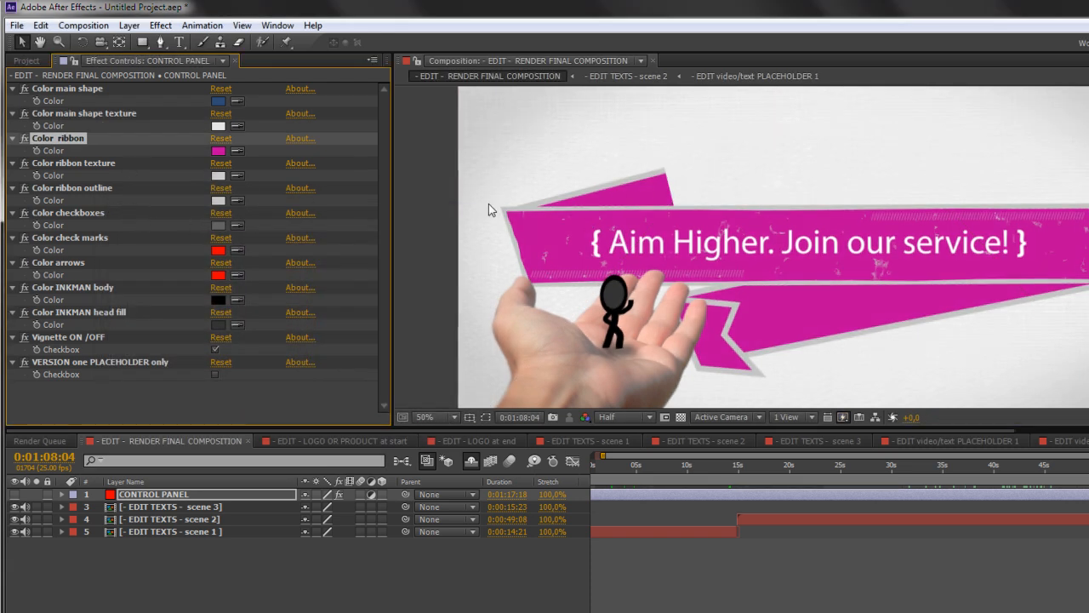
# Set Color ribbon outline to black 000000.
pyautogui.click(219, 200)
pyautogui.moveTo(157, 359); pyautogui.dragTo(37, 481)
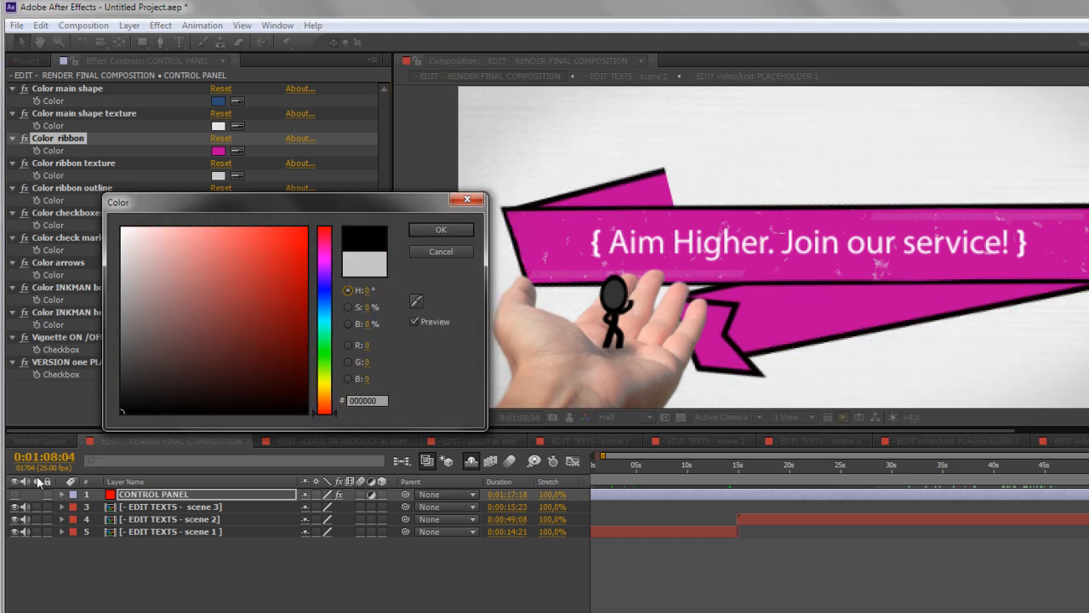
pyautogui.click(444, 228)
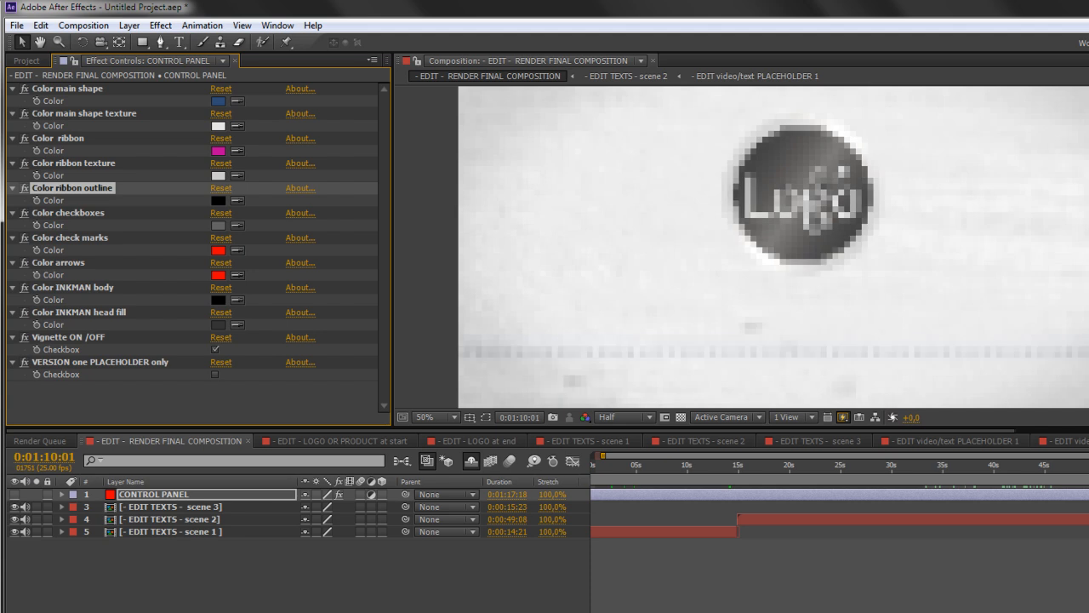
# Go to the logo at 0:01:09:01 and match Color ribbon to the logo by sampling its dark gray.
pyautogui.moveTo(1088, 465); pyautogui.dragTo(1086, 465)
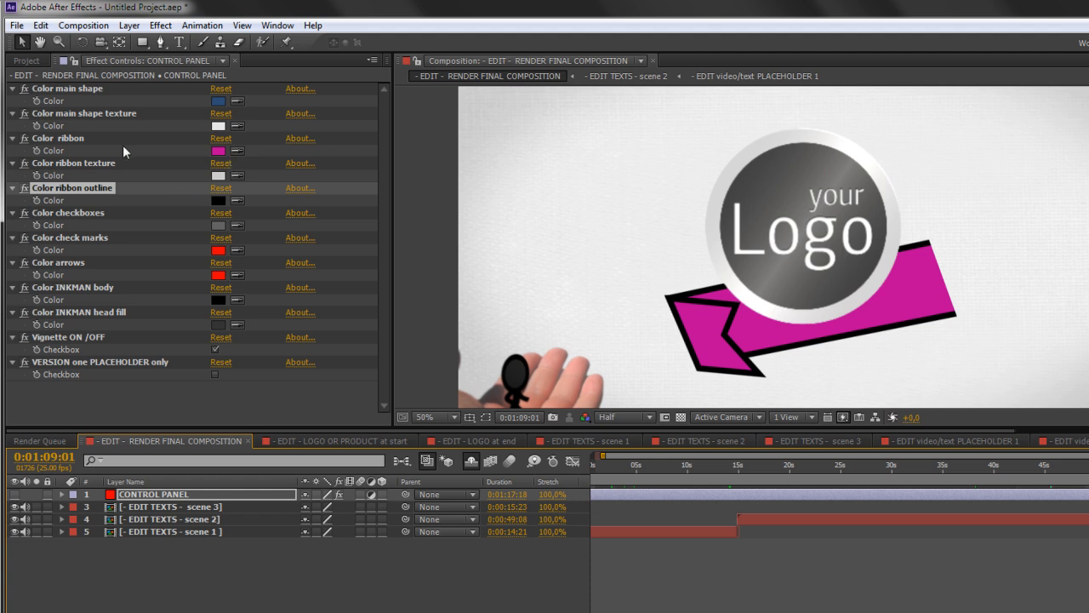
pyautogui.click(57, 137)
pyautogui.click(236, 150)
pyautogui.click(764, 170)
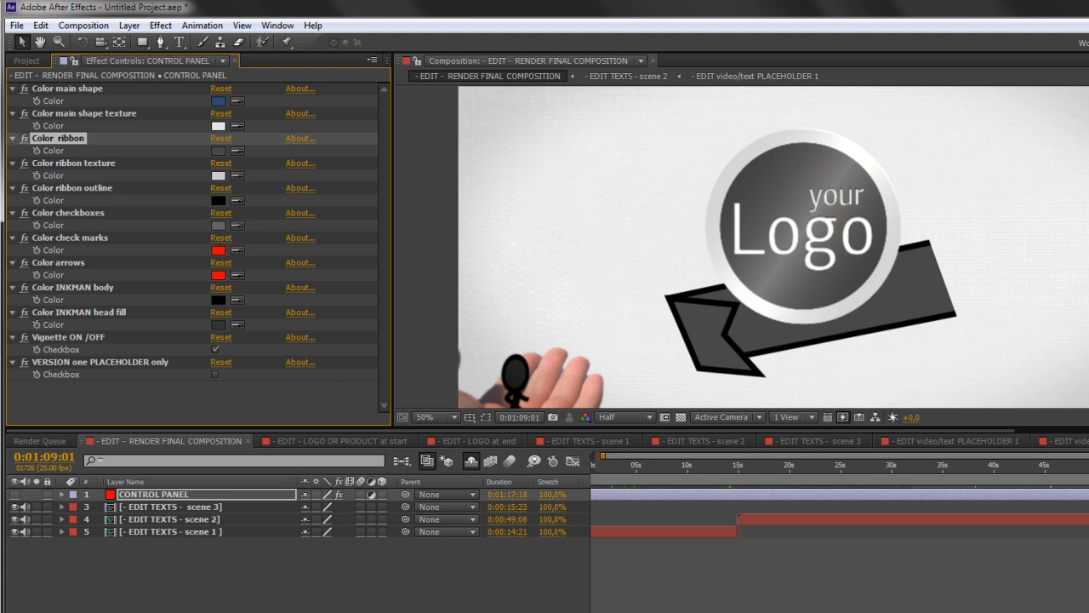
# Go to the placeholder 2 scene at 0:00:48:07 and set Color INKMAN body to dark red.
pyautogui.moveTo(1088, 468)
pyautogui.mouseDown()
pyautogui.moveTo(1065, 474)
pyautogui.moveTo(1079, 469)
pyautogui.mouseUp()
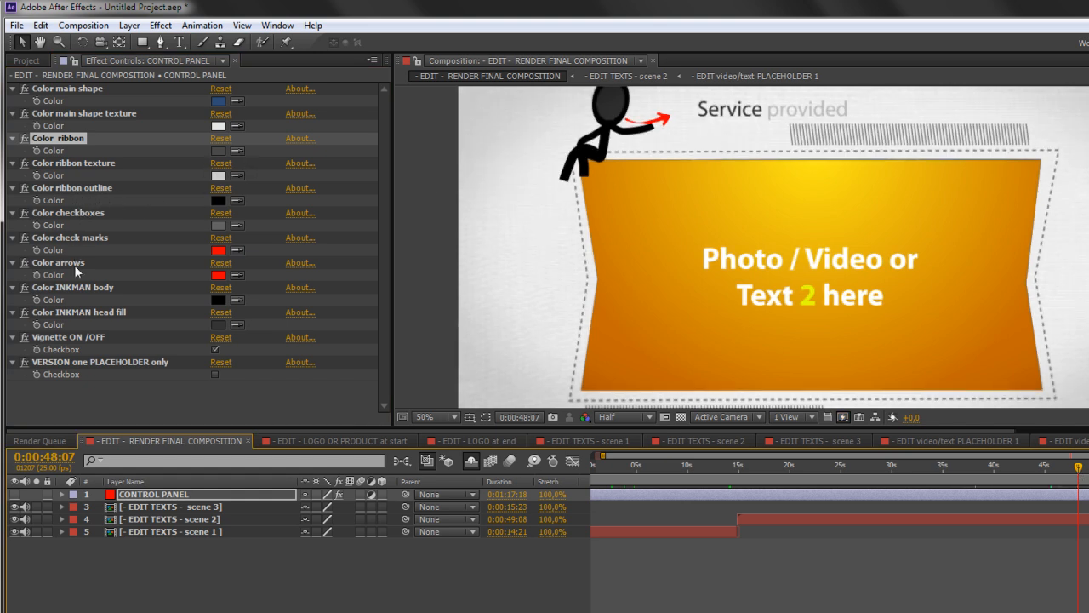
pyautogui.click(74, 287)
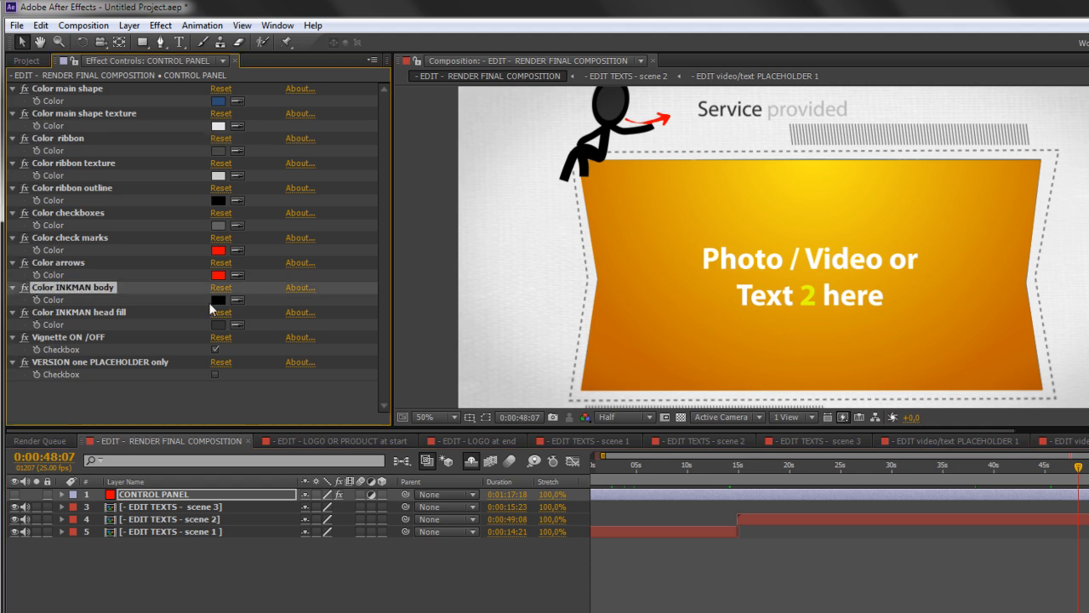
pyautogui.click(218, 301)
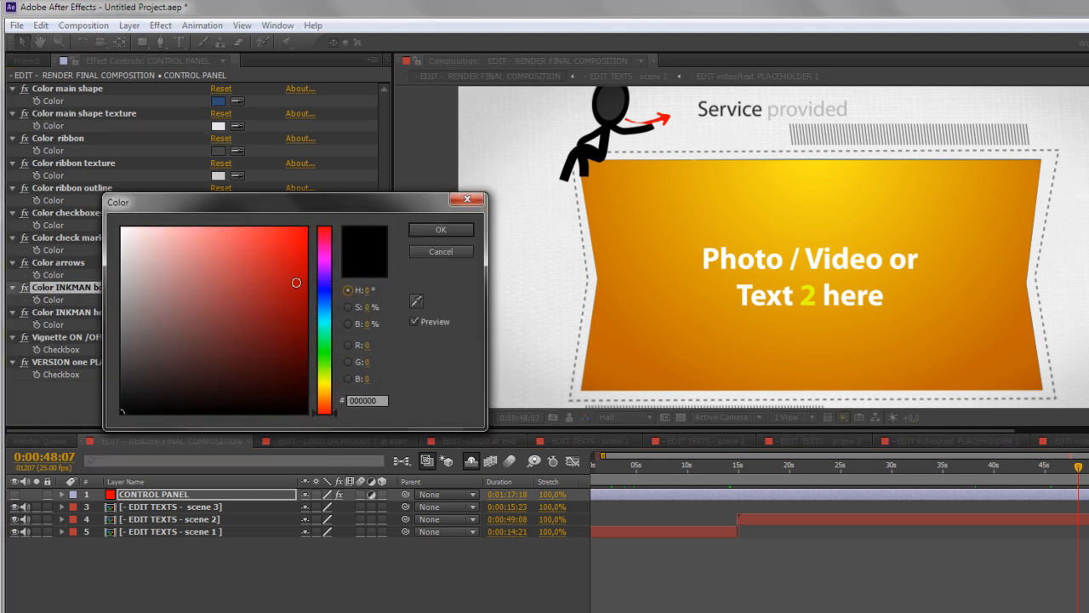
pyautogui.click(309, 288)
pyautogui.click(436, 230)
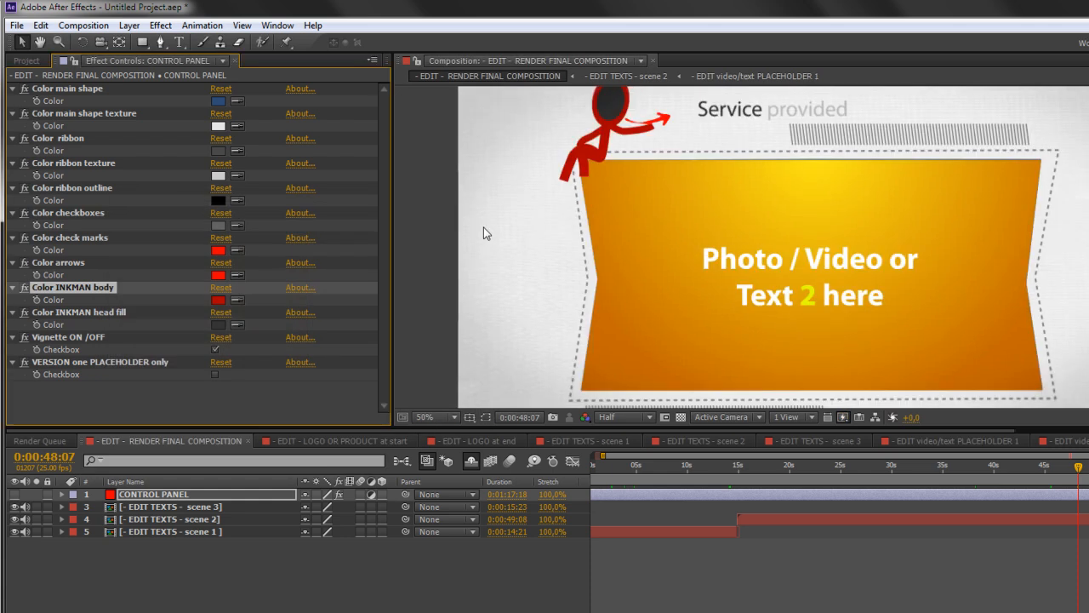
# Set Color INKMAN head fill to a light red.
pyautogui.click(127, 313)
pyautogui.click(218, 325)
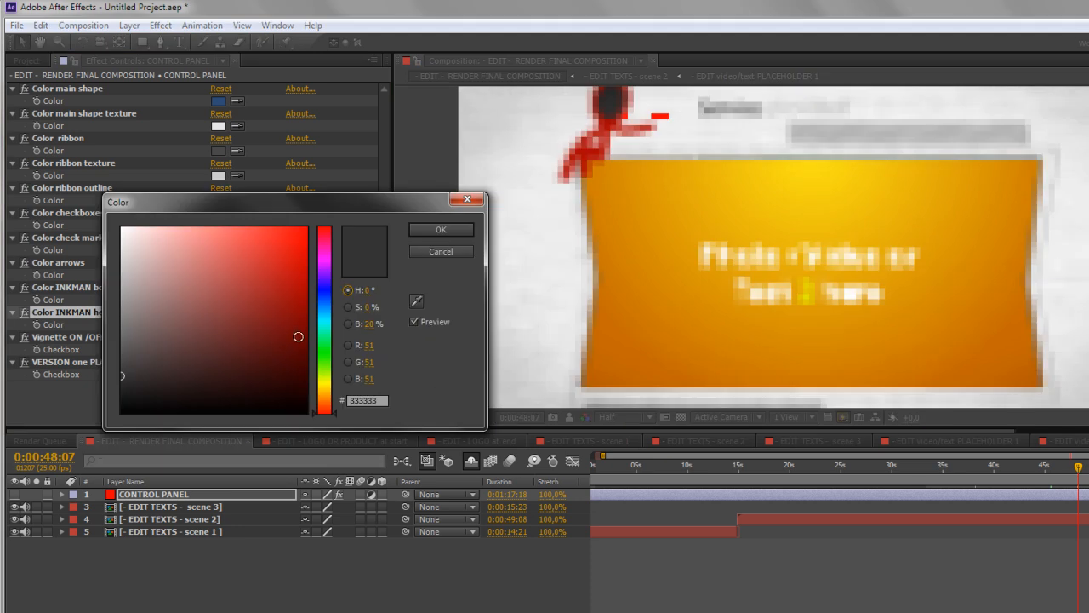
pyautogui.moveTo(288, 329)
pyautogui.mouseDown()
pyautogui.moveTo(263, 303)
pyautogui.moveTo(246, 304)
pyautogui.moveTo(219, 257)
pyautogui.mouseUp()
pyautogui.click(440, 230)
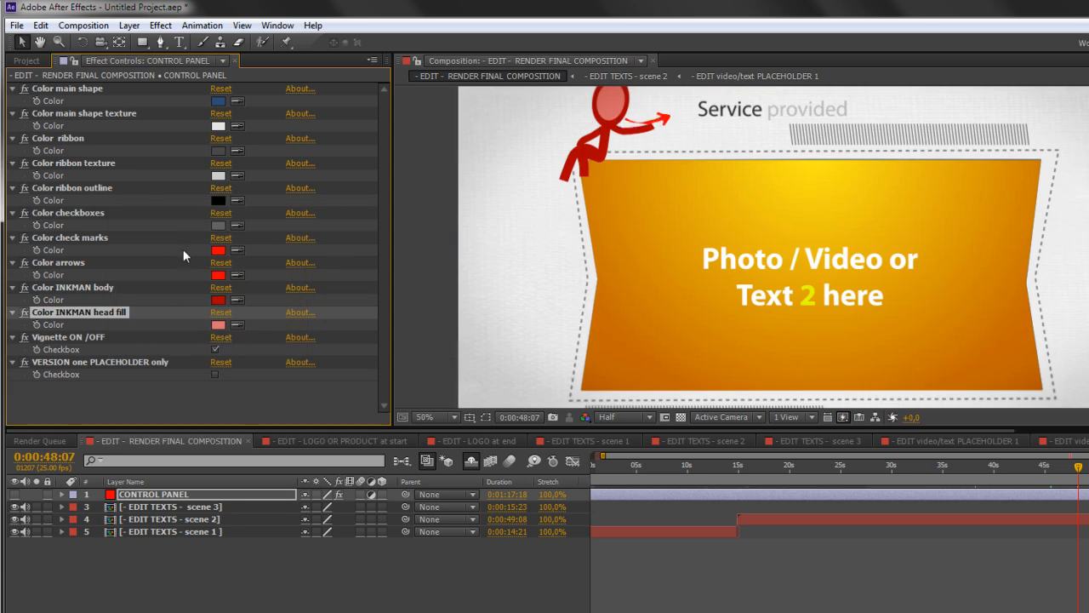
# Set Color arrows to blue.
pyautogui.click(218, 274)
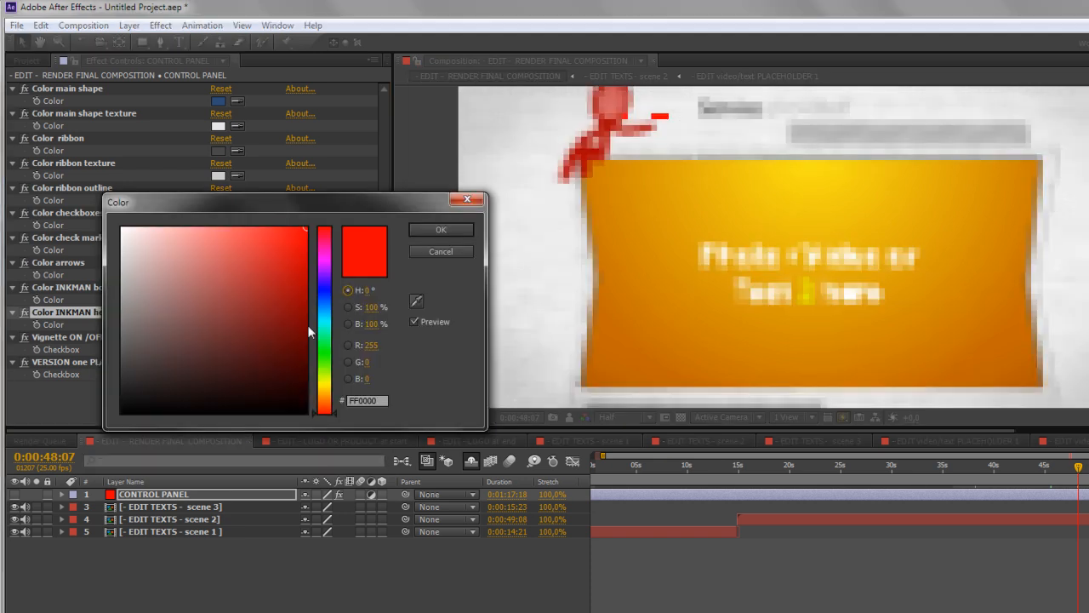
pyautogui.moveTo(310, 328); pyautogui.dragTo(324, 300)
pyautogui.click(441, 229)
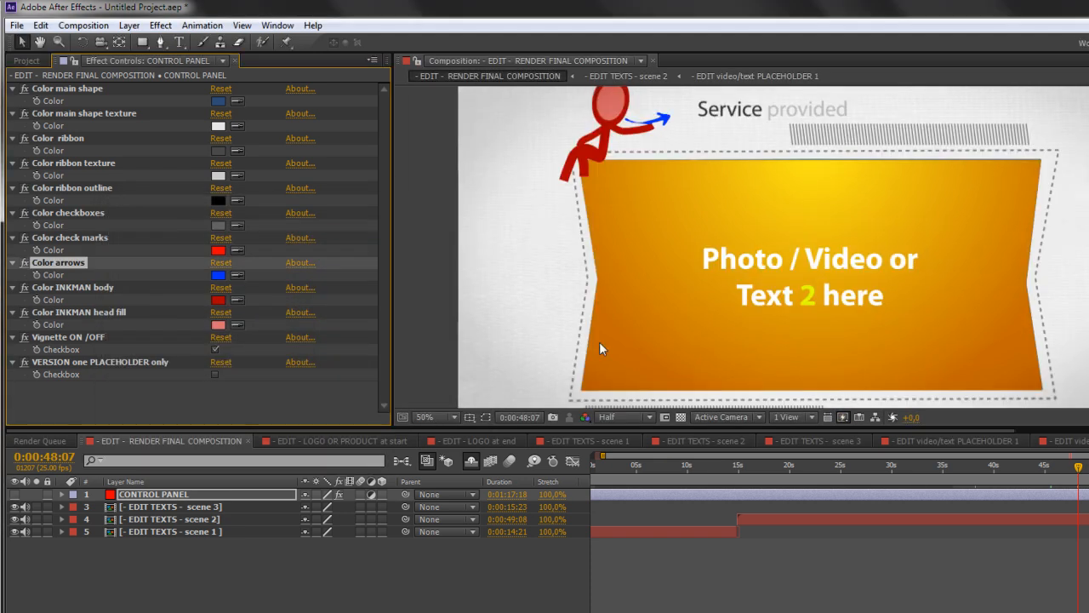
# Go to the checklist scene at 0:00:25:08 and set Color check marks to a medium blue.
pyautogui.moveTo(1019, 465); pyautogui.dragTo(840, 474)
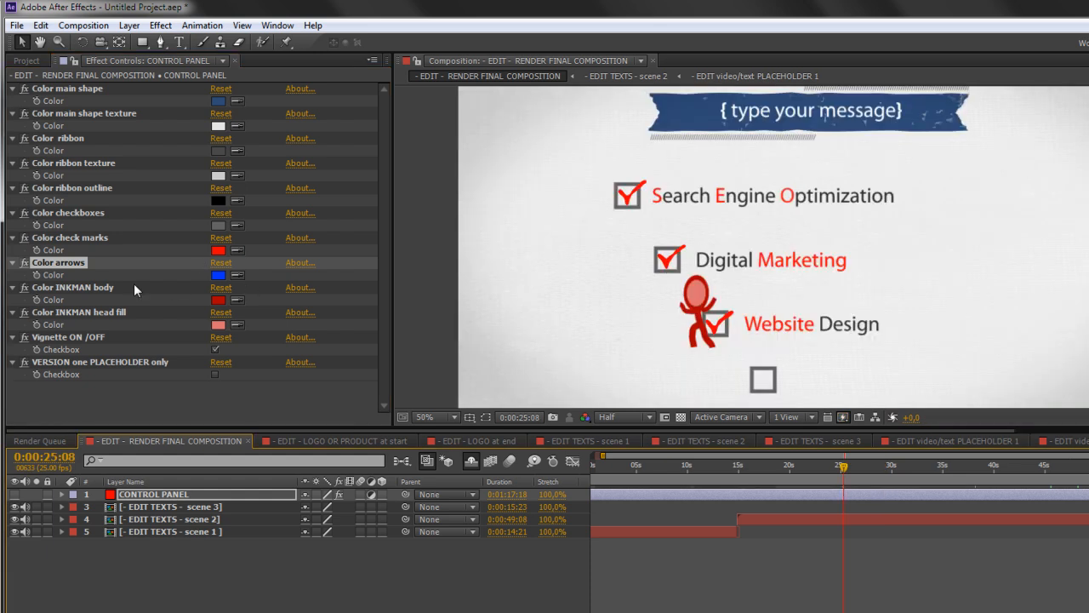
pyautogui.click(218, 249)
pyautogui.click(326, 306)
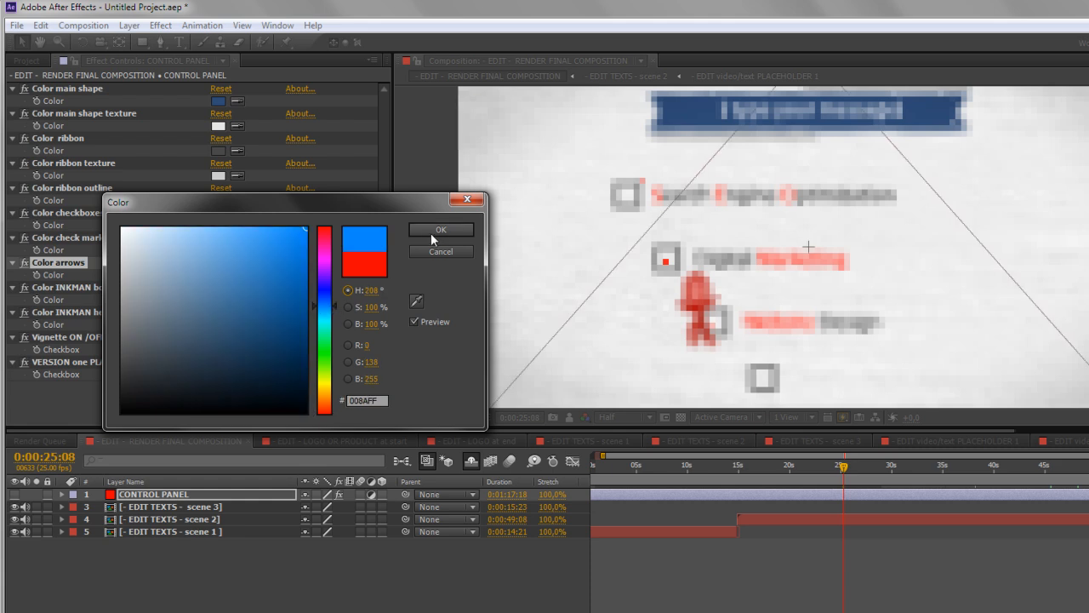
pyautogui.click(289, 249)
pyautogui.click(459, 230)
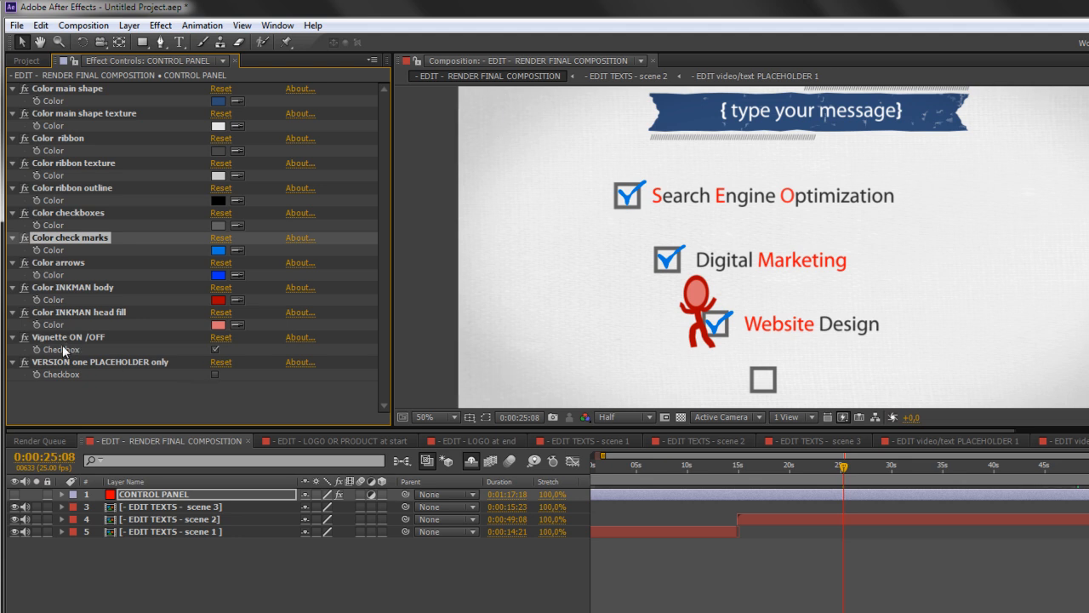
# Switch the vignette off and back on to compare the background with and without it.
pyautogui.click(215, 350)
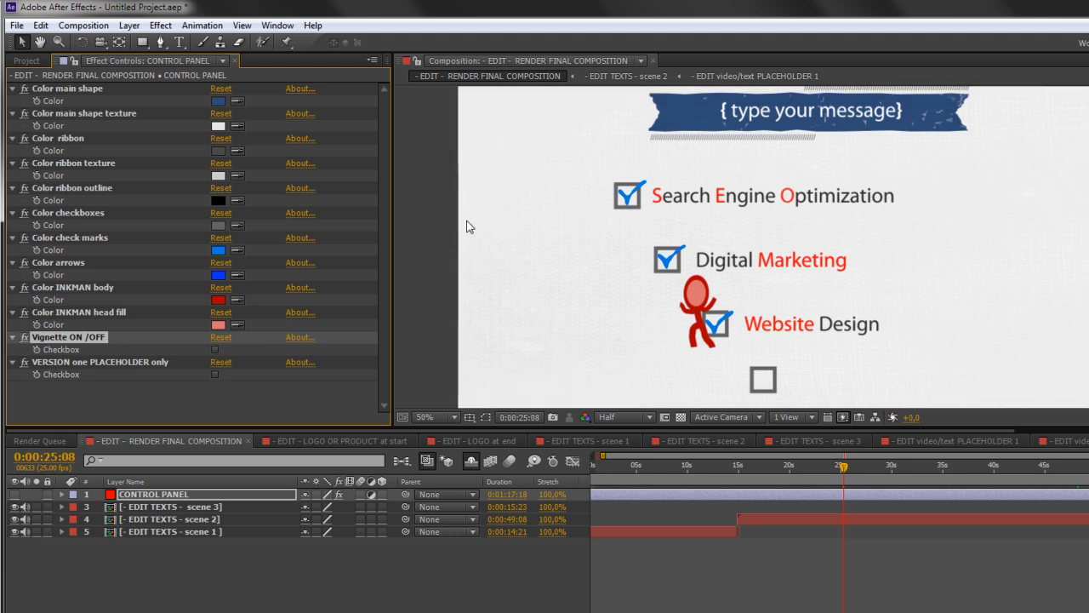
pyautogui.click(216, 350)
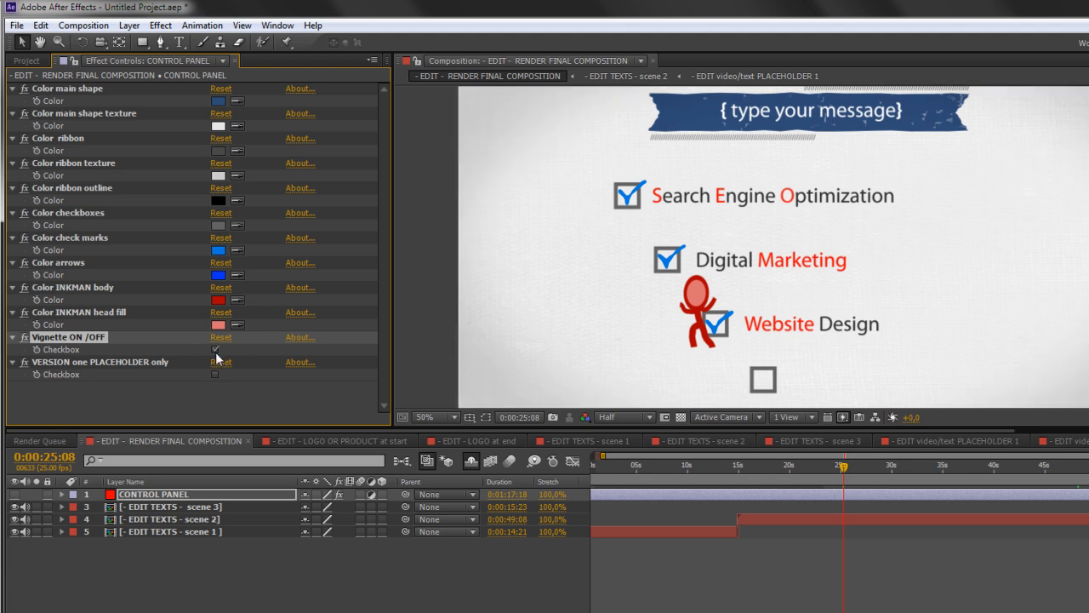
pyautogui.click(216, 350)
pyautogui.click(216, 350)
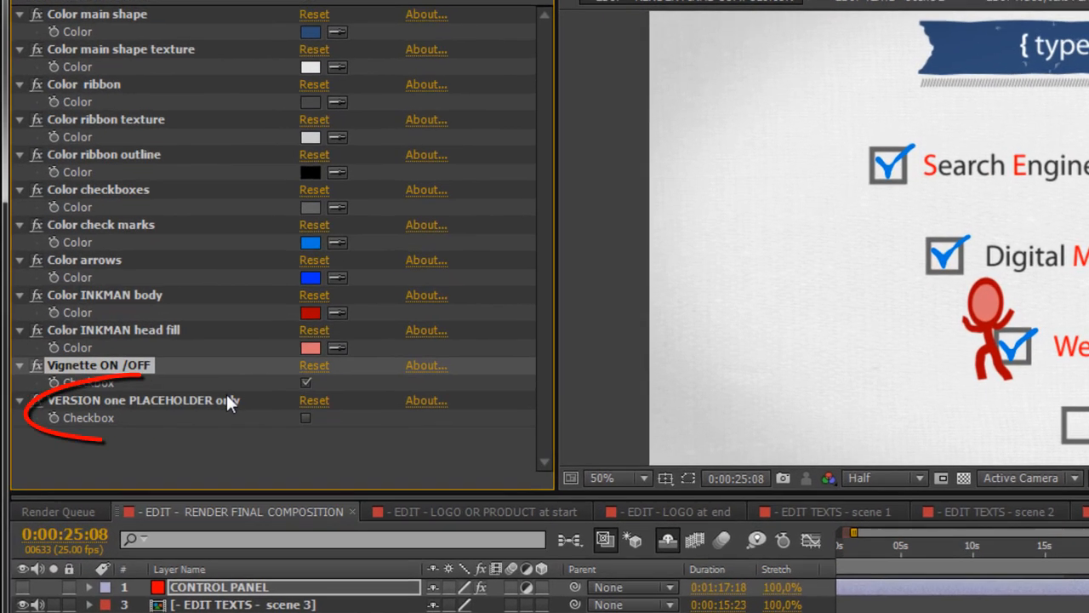
# Go to the placeholder 3 scene at 0:00:53:20 and enable VERSION one PLACEHOLDER only.
pyautogui.click(210, 399)
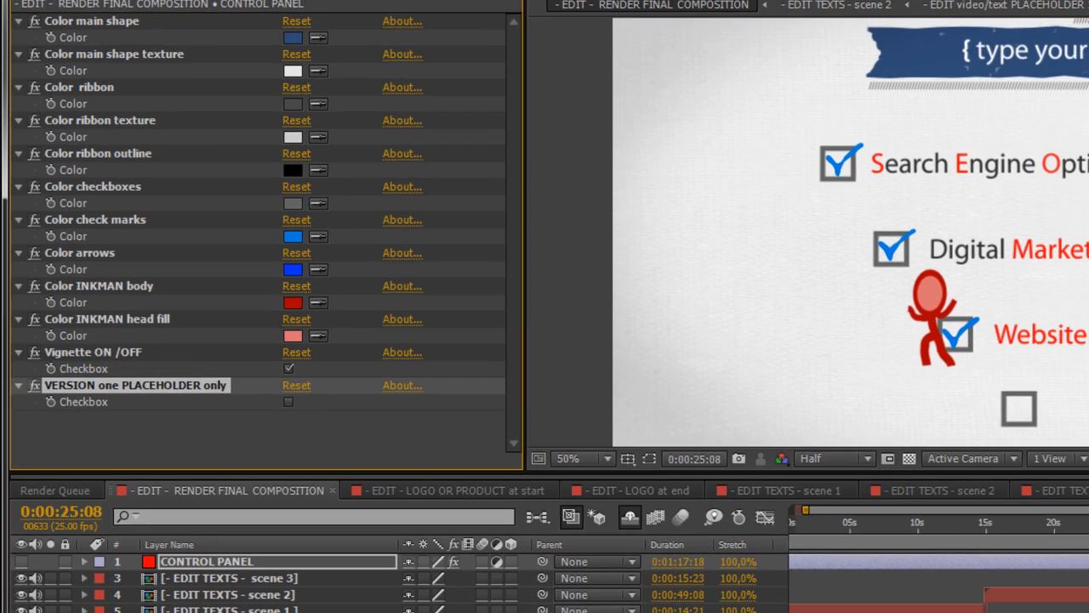
pyautogui.moveTo(846, 436); pyautogui.dragTo(1082, 419)
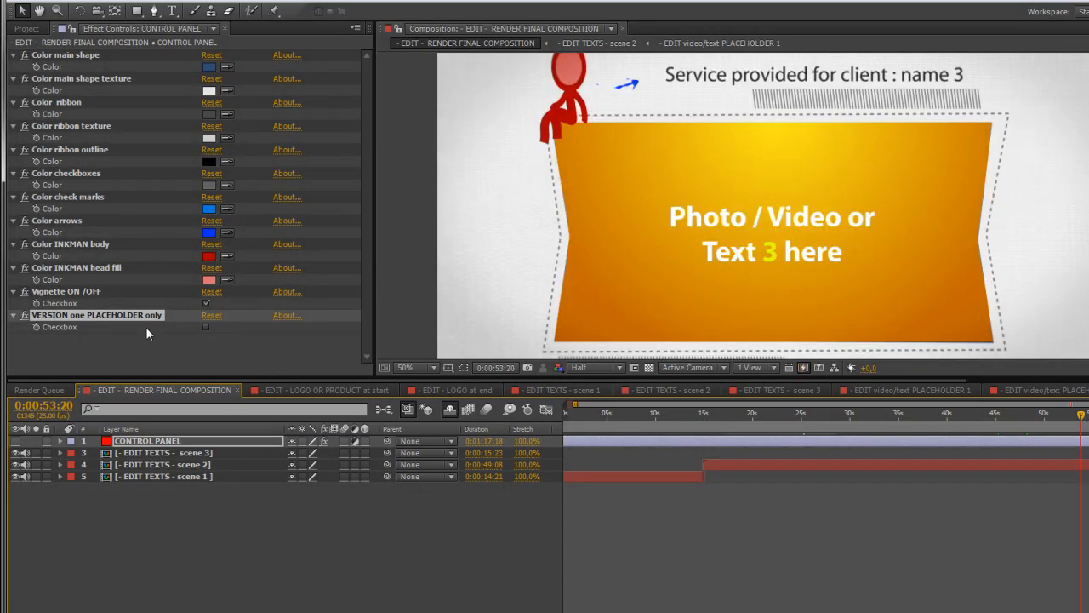
pyautogui.click(206, 325)
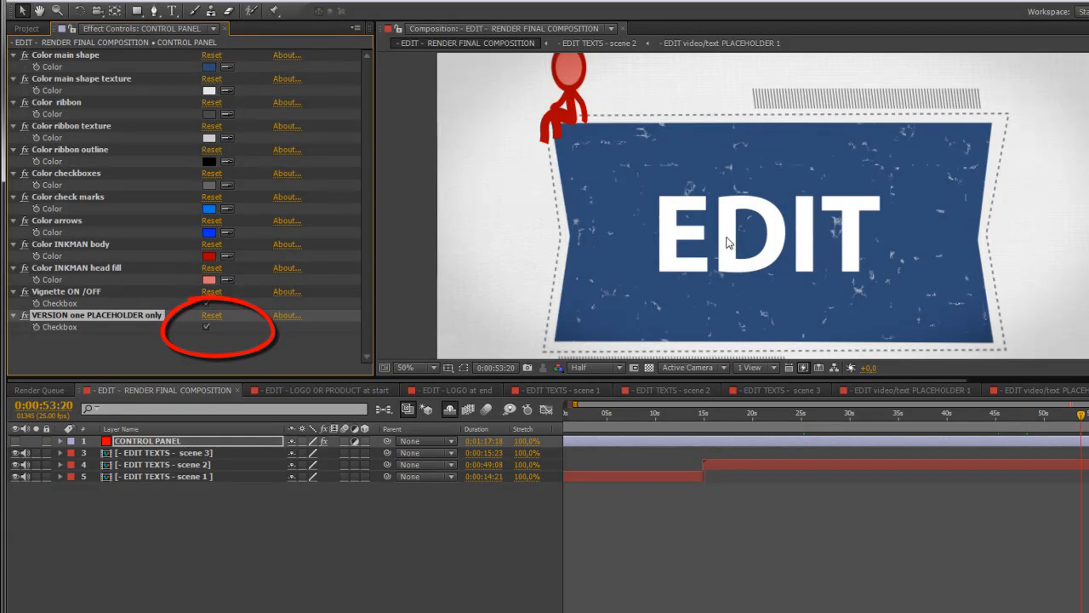
pyautogui.click(1081, 415)
pyautogui.moveTo(1081, 417); pyautogui.dragTo(1053, 440)
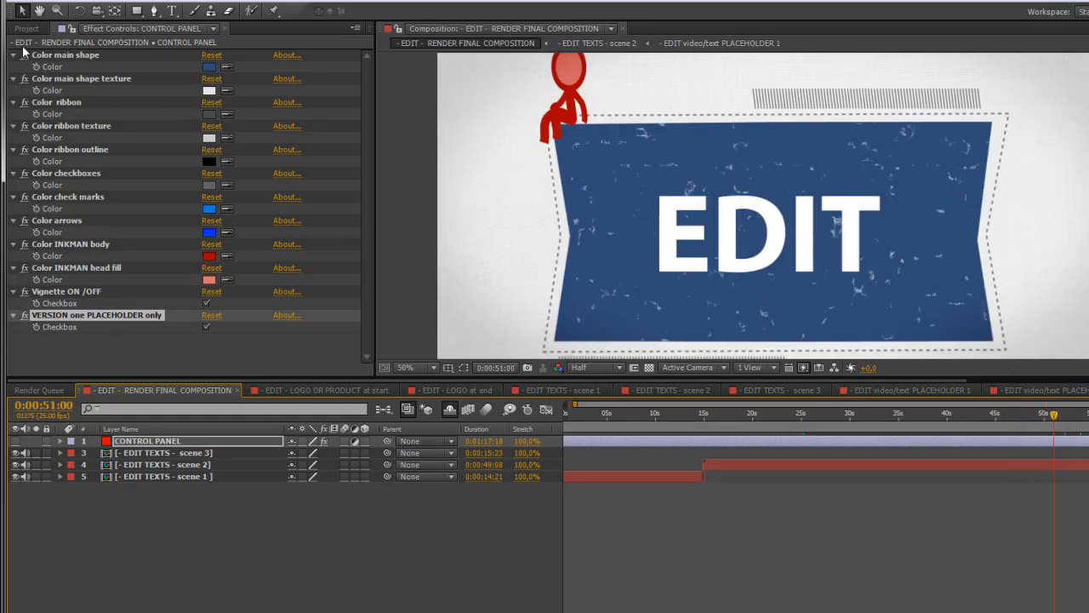
# Open the EDIT video/text PLACEHOLDER 1 composition, showing the video levitation.mp4 layer and hiding the EDIT text layer.
pyautogui.click(26, 28)
pyautogui.scroll(-3, 135, 303)
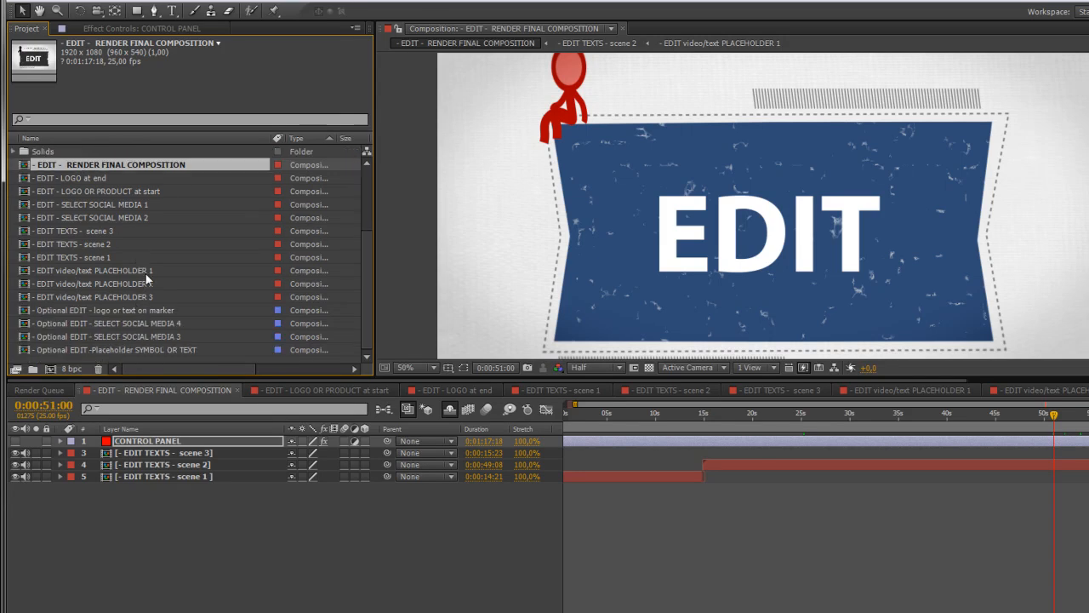
pyautogui.doubleClick(167, 270)
pyautogui.click(16, 440)
pyautogui.click(15, 464)
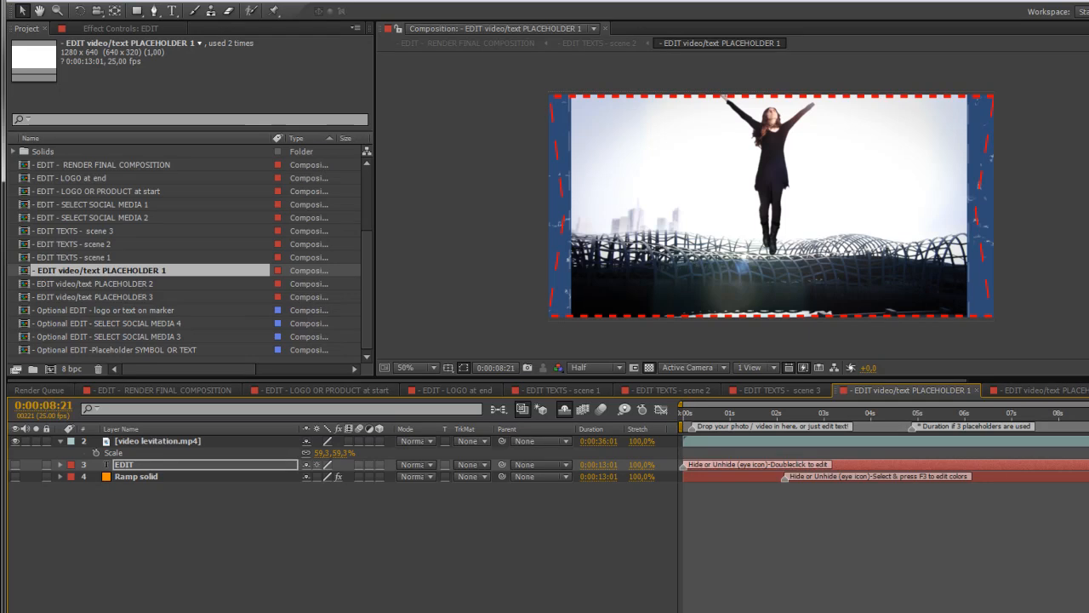
pyautogui.moveTo(1084, 412); pyautogui.dragTo(1088, 413)
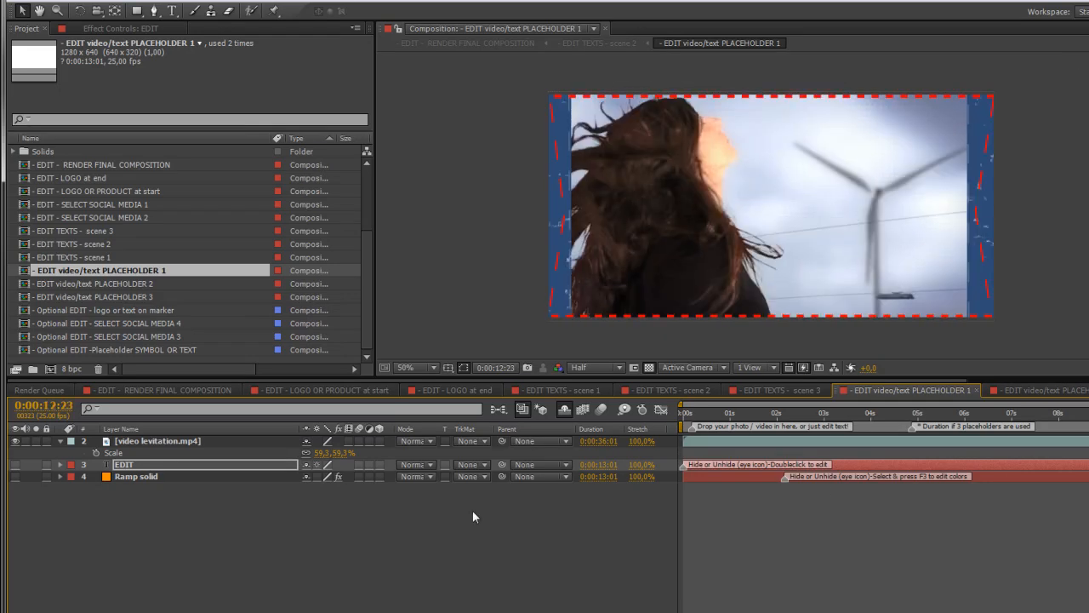
# Return to RENDER FINAL COMPOSITION and scrub through the single-placeholder scene from about 0:00:52:00 to 0:00:55:02 to check the video.
pyautogui.click(157, 389)
pyautogui.click(1062, 415)
pyautogui.moveTo(1064, 419); pyautogui.dragTo(1067, 417)
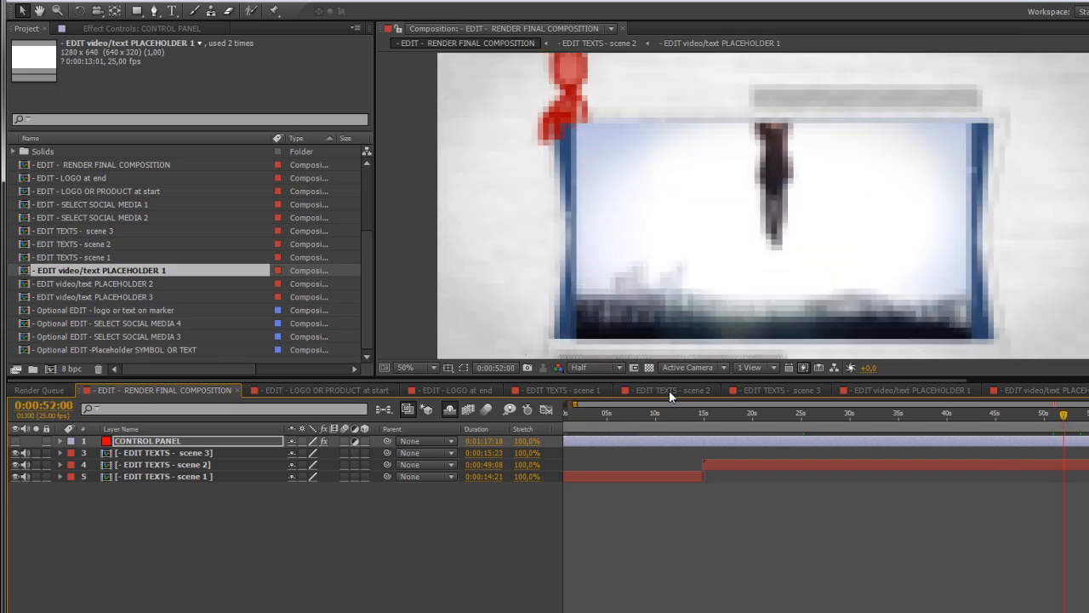
pyautogui.click(130, 441)
pyautogui.click(141, 28)
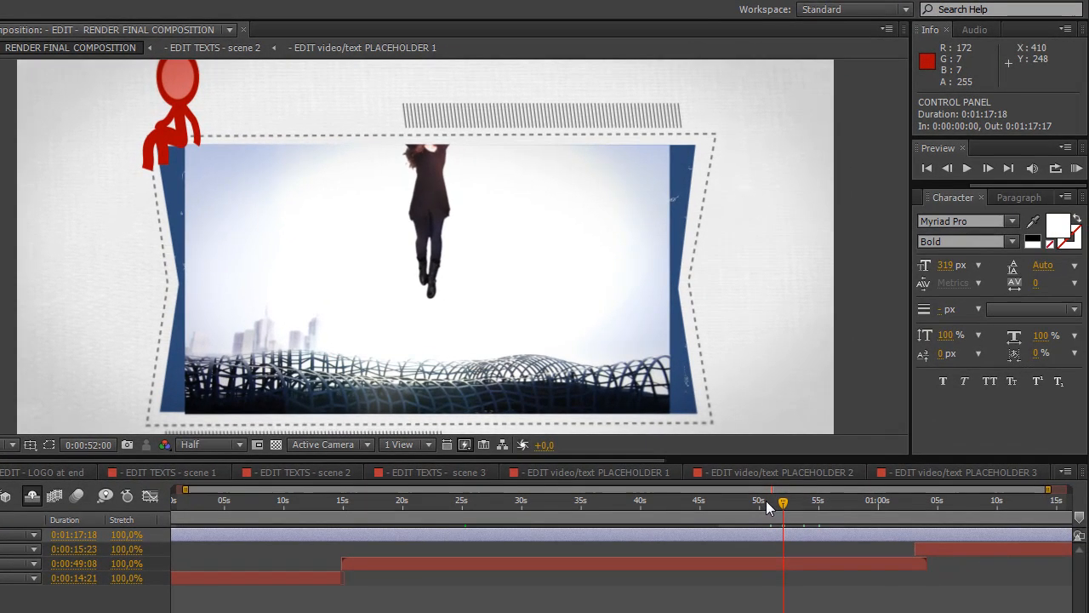
pyautogui.moveTo(1049, 415); pyautogui.dragTo(1032, 415)
pyautogui.moveTo(744, 502); pyautogui.dragTo(824, 505)
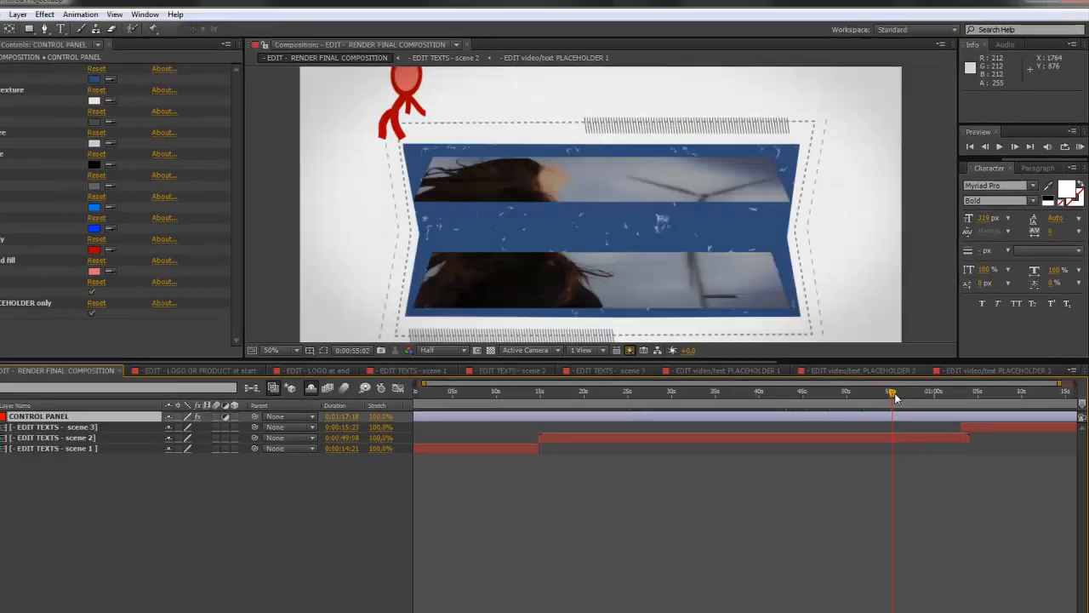
pyautogui.moveTo(895, 396)
pyautogui.mouseDown()
pyautogui.moveTo(889, 404)
pyautogui.moveTo(896, 380)
pyautogui.mouseUp()
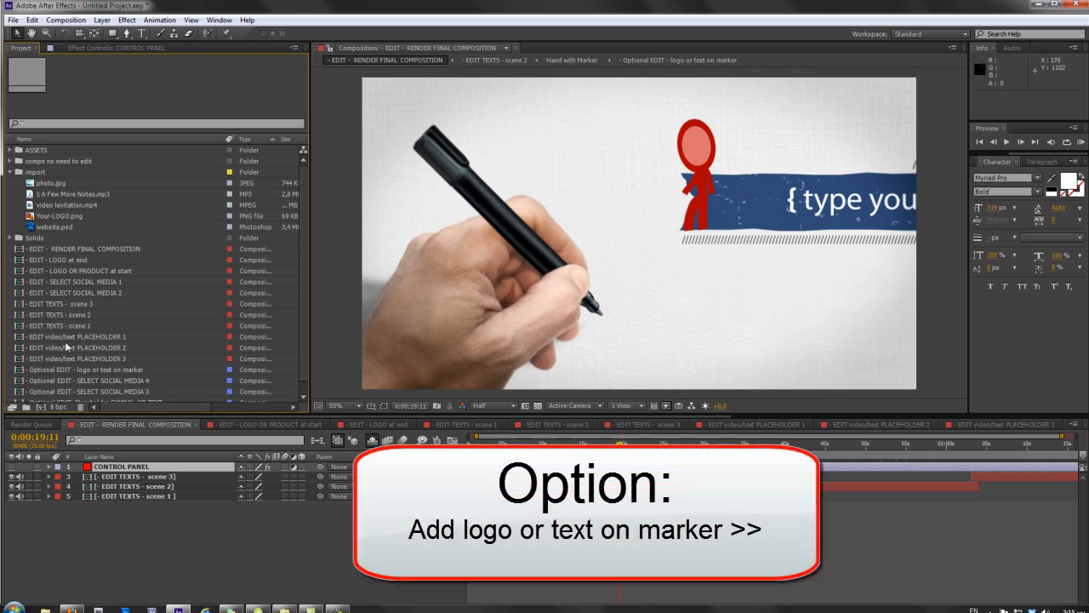
# Open the Optional EDIT - logo or text on marker composition and make its Optional Text layer visible.
pyautogui.scroll(-1, 10, 333)
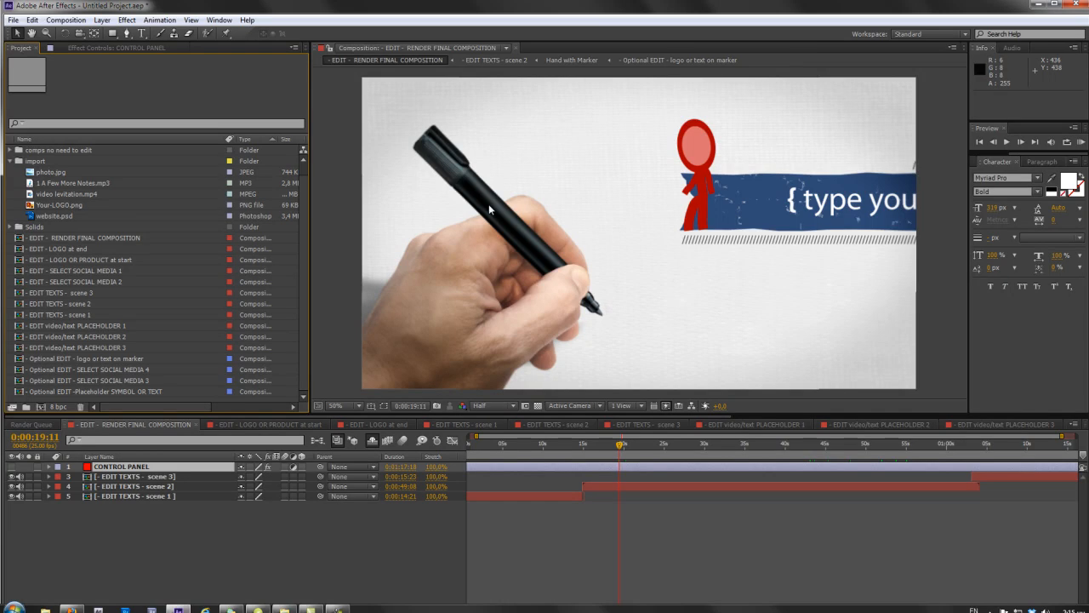
pyautogui.click(72, 361)
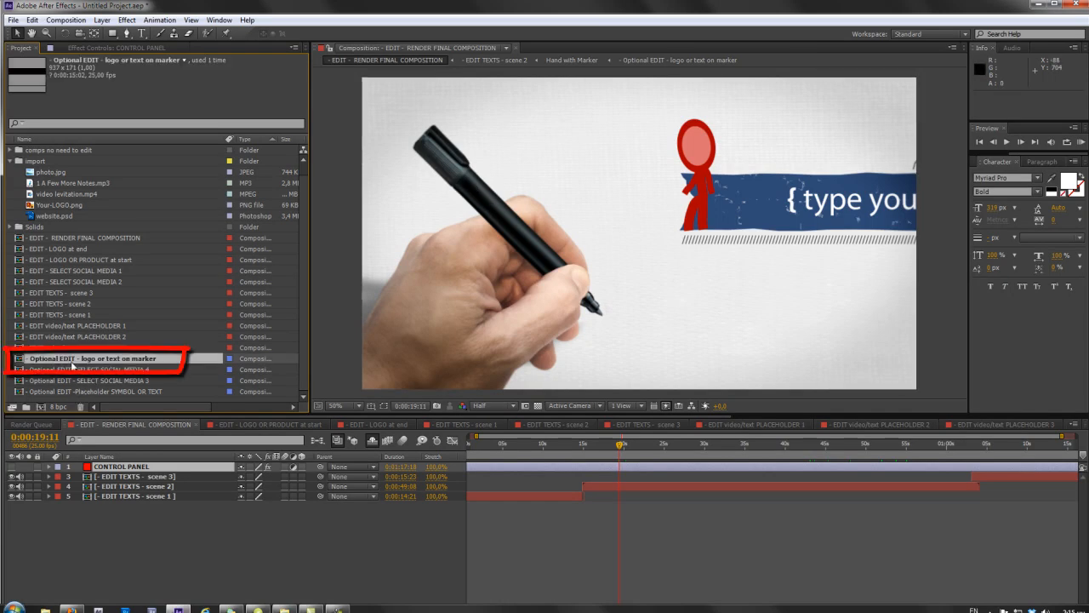
pyautogui.doubleClick(131, 361)
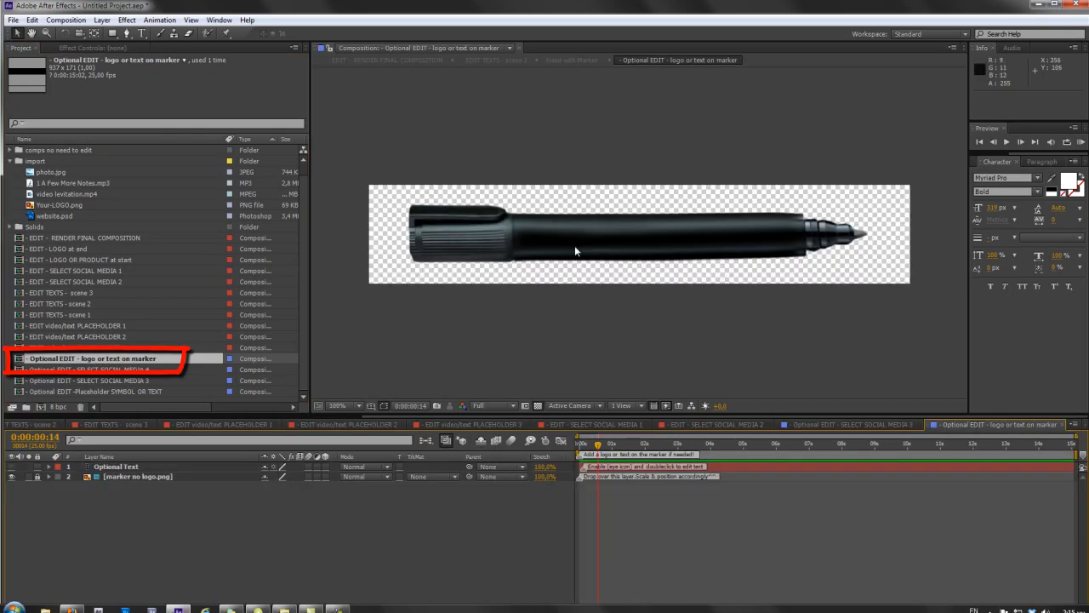
pyautogui.click(112, 469)
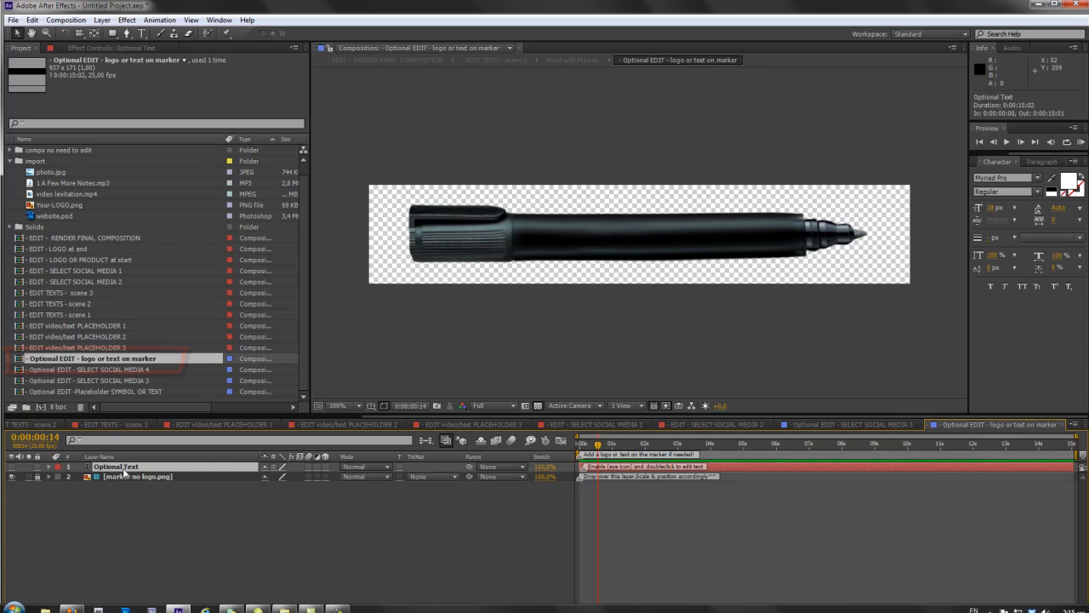
pyautogui.click(12, 467)
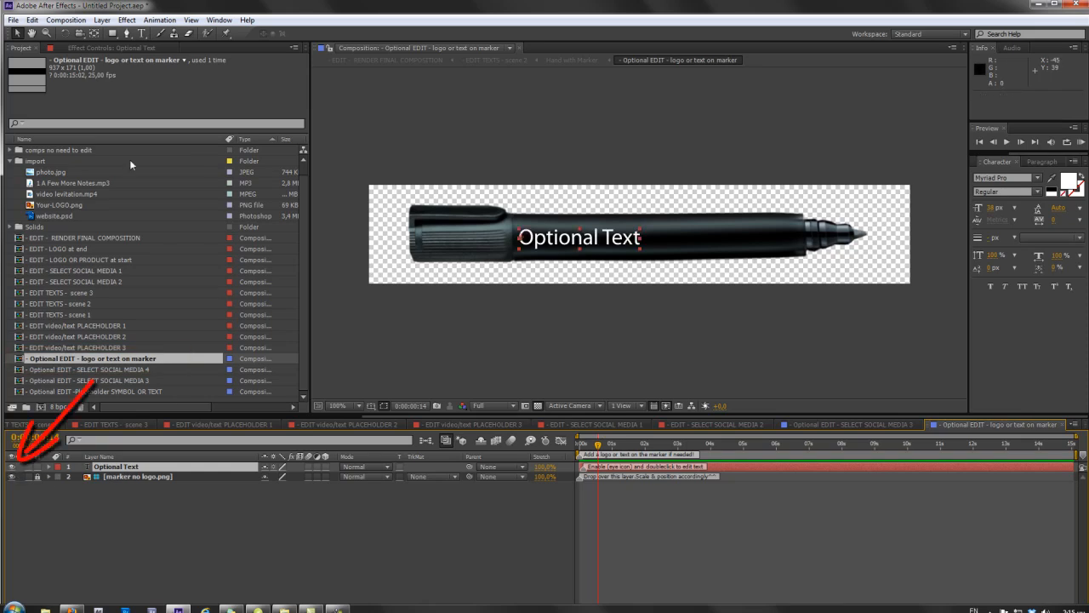
# Replace the text on the marker with "Edit here".
pyautogui.doubleClick(116, 467)
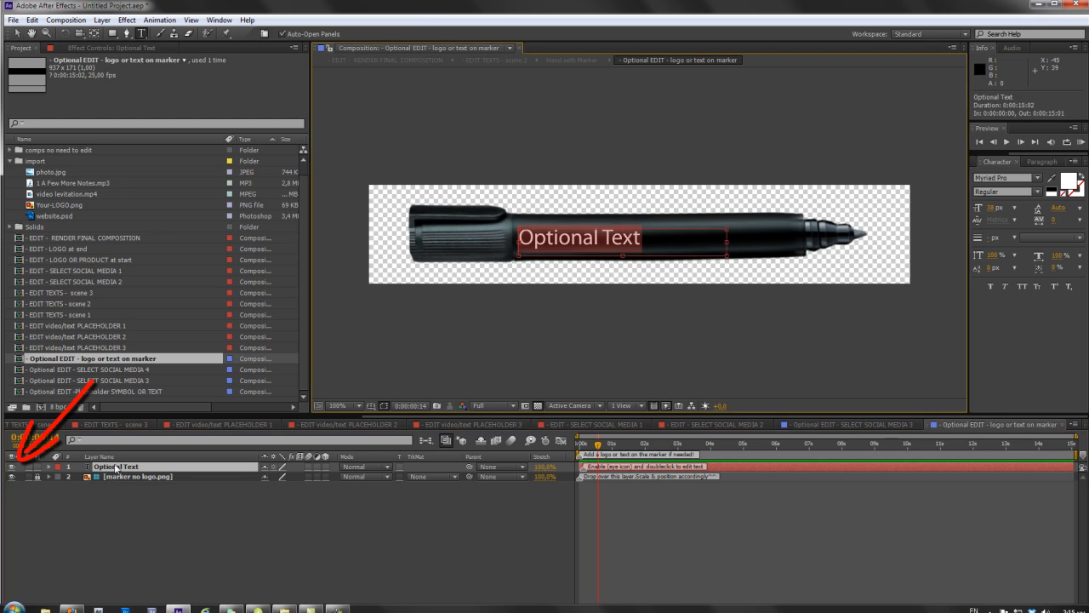
pyautogui.press('capslock')
pyautogui.write('Ed')
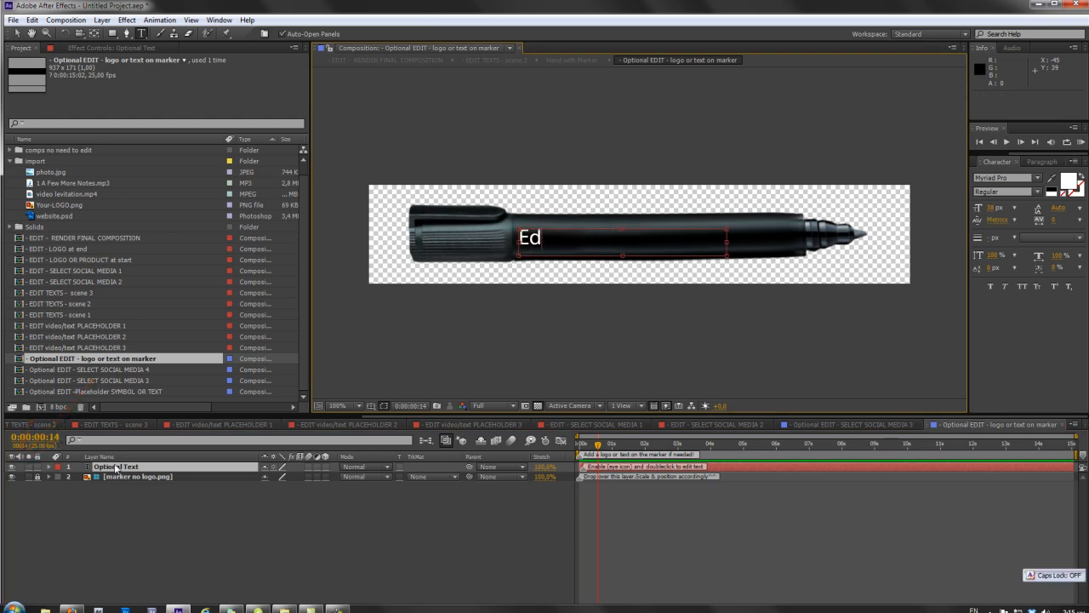
pyautogui.write('it here')
pyautogui.click(124, 487)
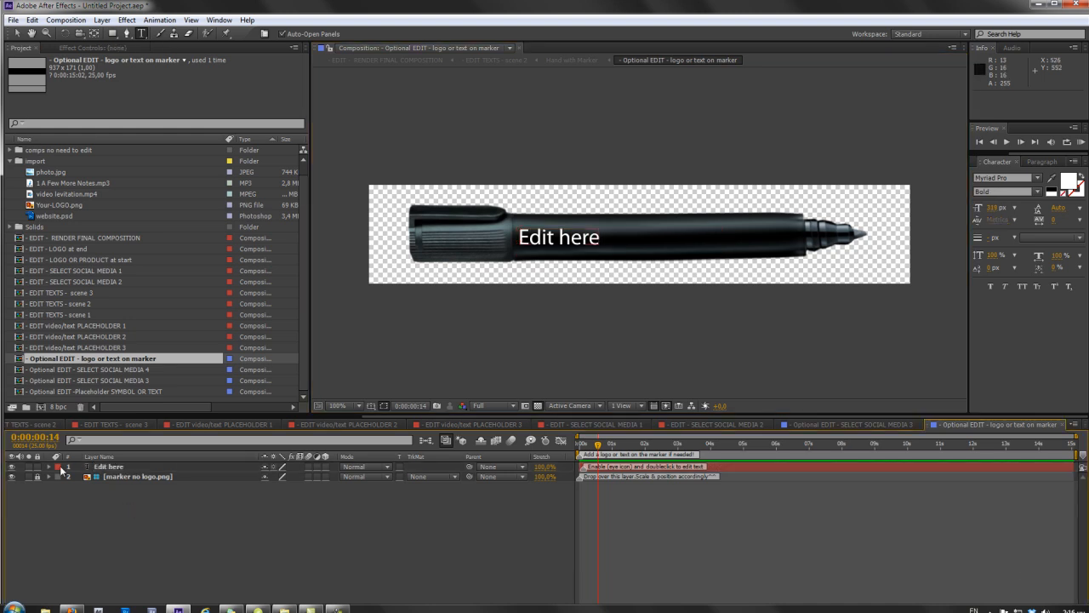
# Hide the marker's text layer and add yourLOGO (white).png as the topmost layer.
pyautogui.click(12, 466)
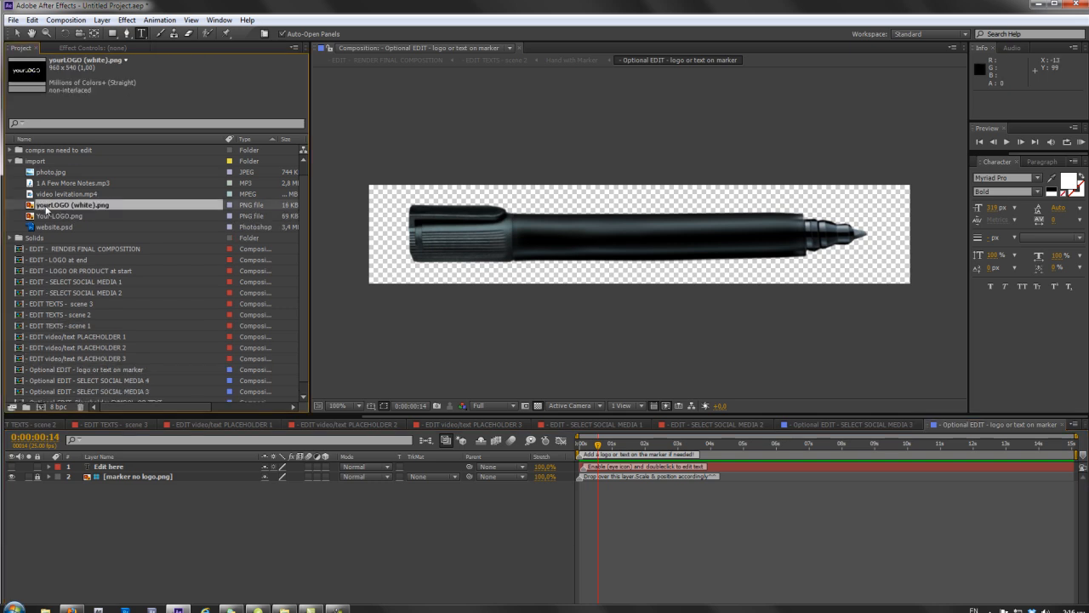
pyautogui.moveTo(47, 209); pyautogui.dragTo(104, 471)
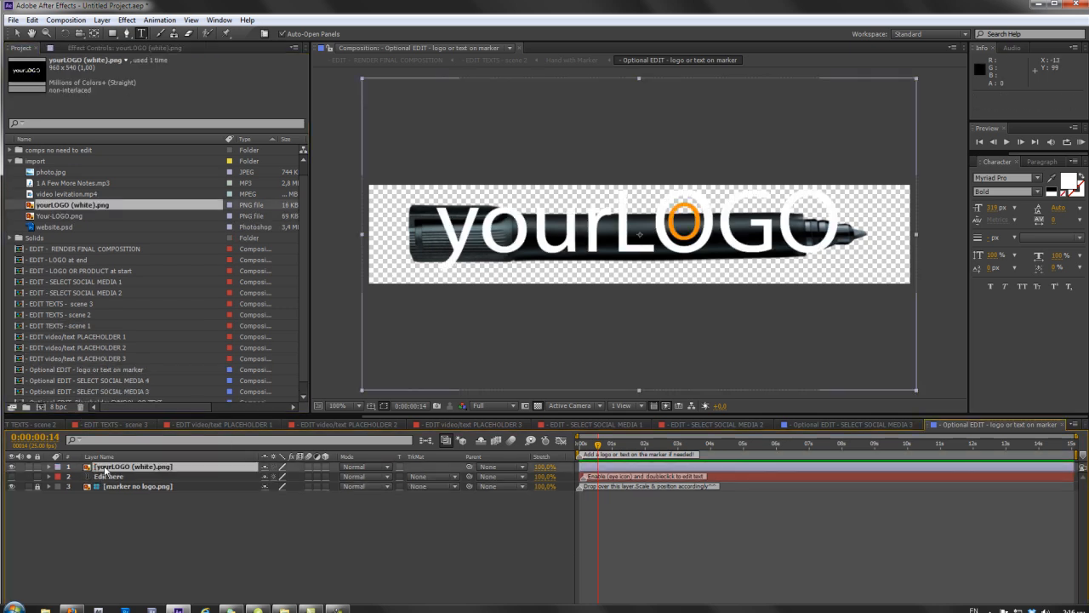
# Scale the white logo to 26% and move it along the marker barrel toward the cap.
pyautogui.press('s')
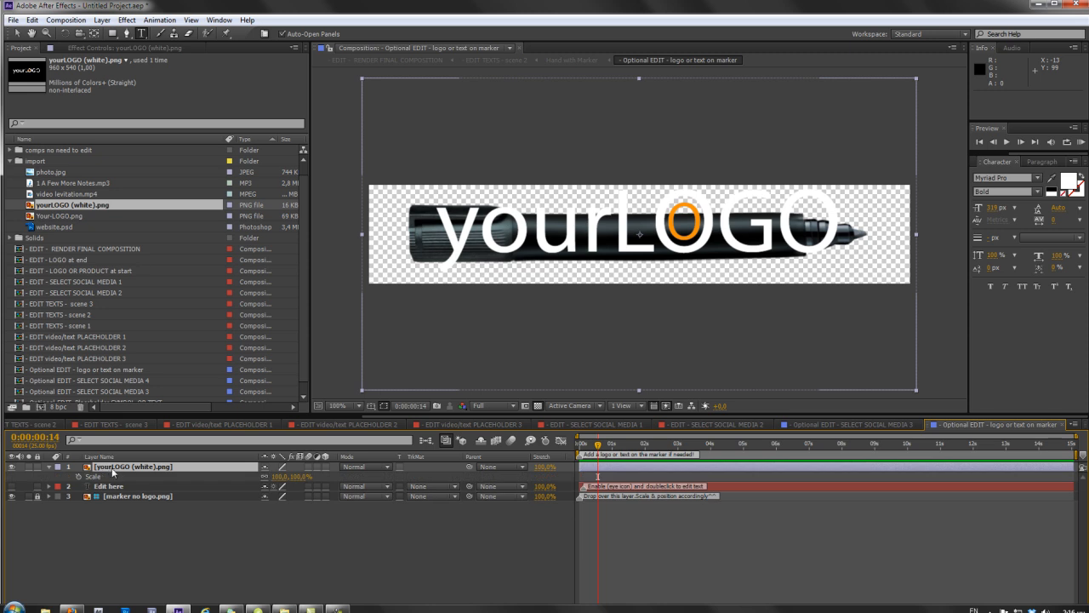
pyautogui.moveTo(293, 477); pyautogui.dragTo(166, 109)
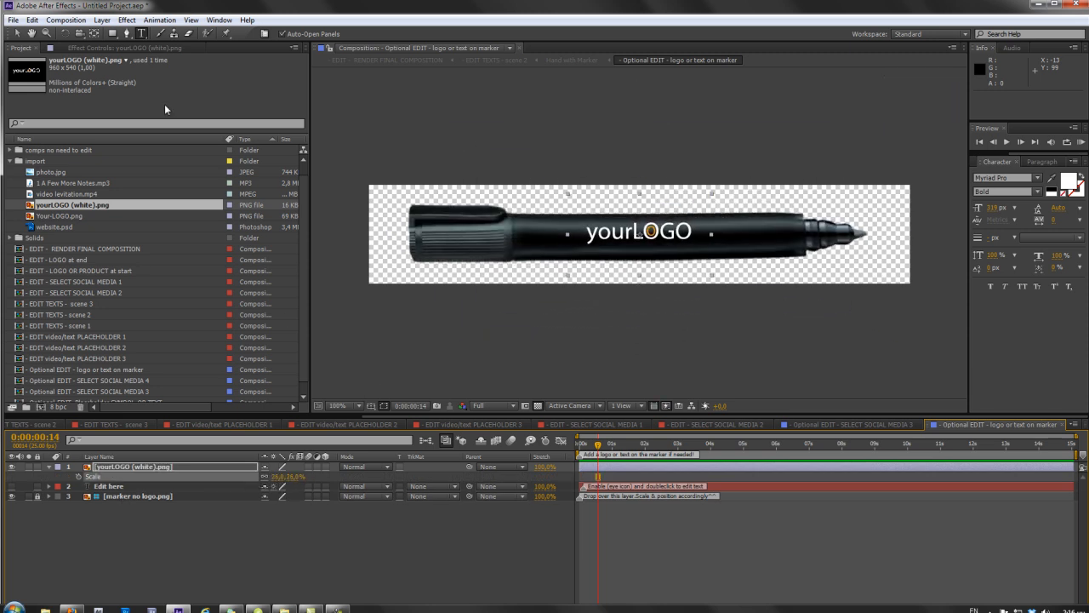
pyautogui.moveTo(639, 239); pyautogui.dragTo(574, 244)
# Return to RENDER FINAL COMPOSITION to check the marker logo, and go to the bar chart scene at 0:01:01:20.
pyautogui.click(111, 426)
pyautogui.click(128, 426)
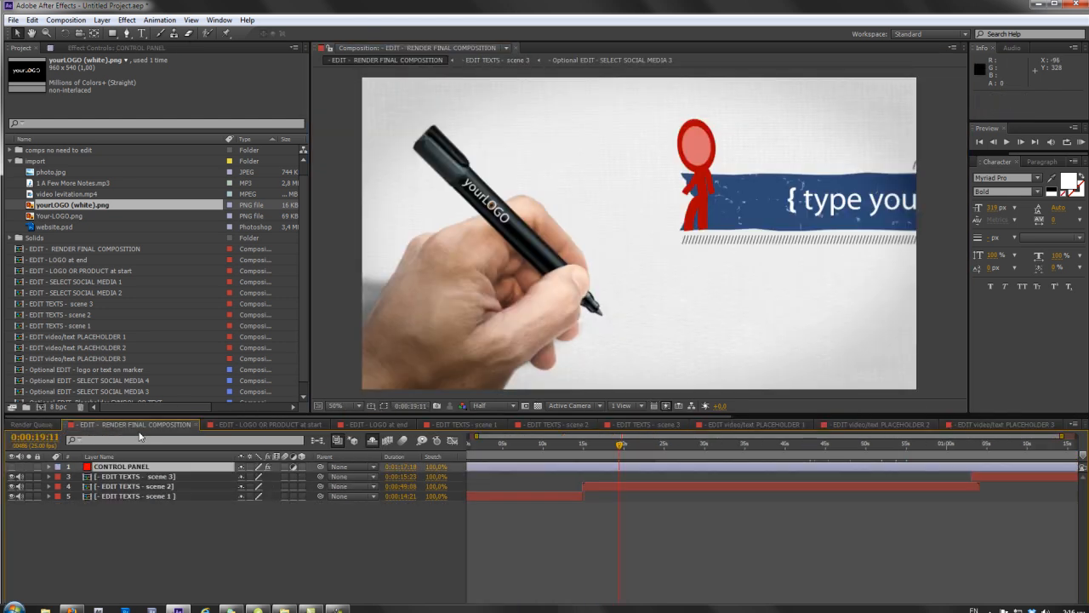
pyautogui.moveTo(646, 455); pyautogui.dragTo(961, 465)
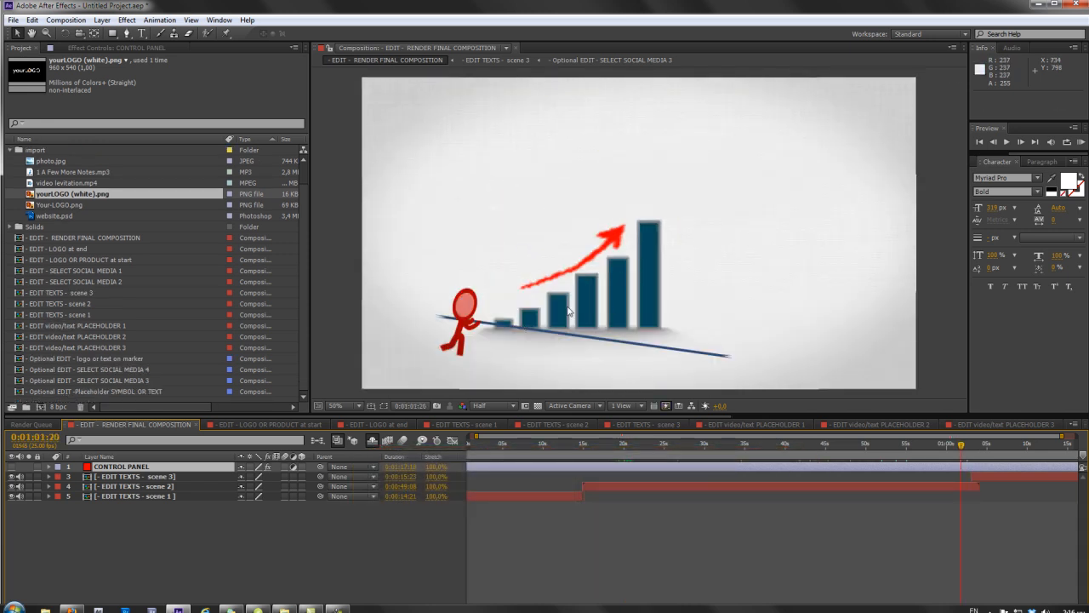
# Open Optional EDIT - Placeholder SYMBOL OR TEXT at full resolution, hide its arrow, bars and shadow layers, and show the SUCCESS text.
pyautogui.click(93, 392)
pyautogui.doubleClick(105, 394)
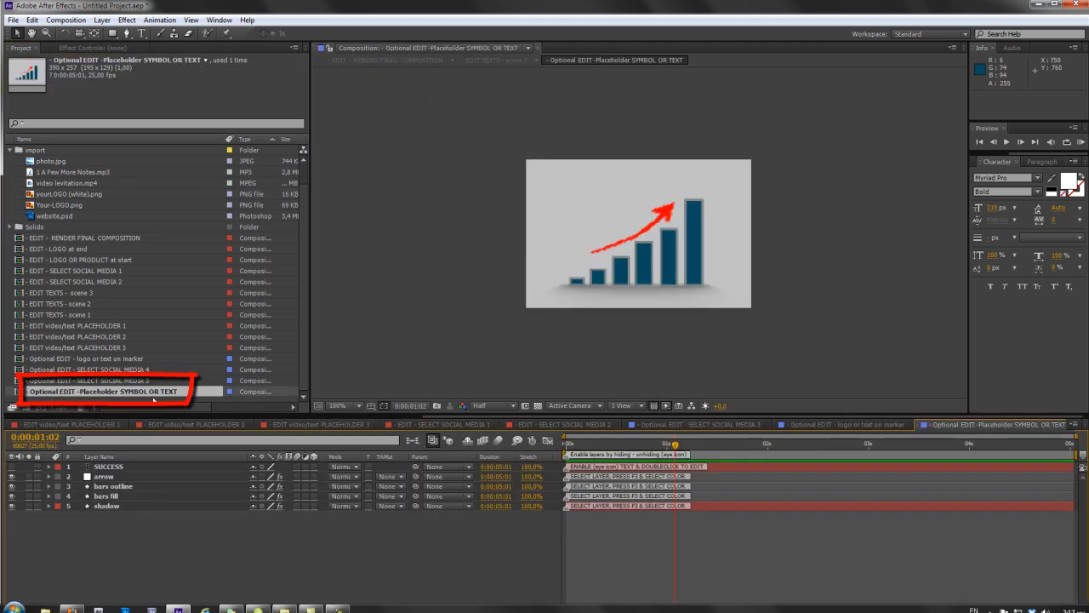
pyautogui.click(494, 406)
pyautogui.click(495, 436)
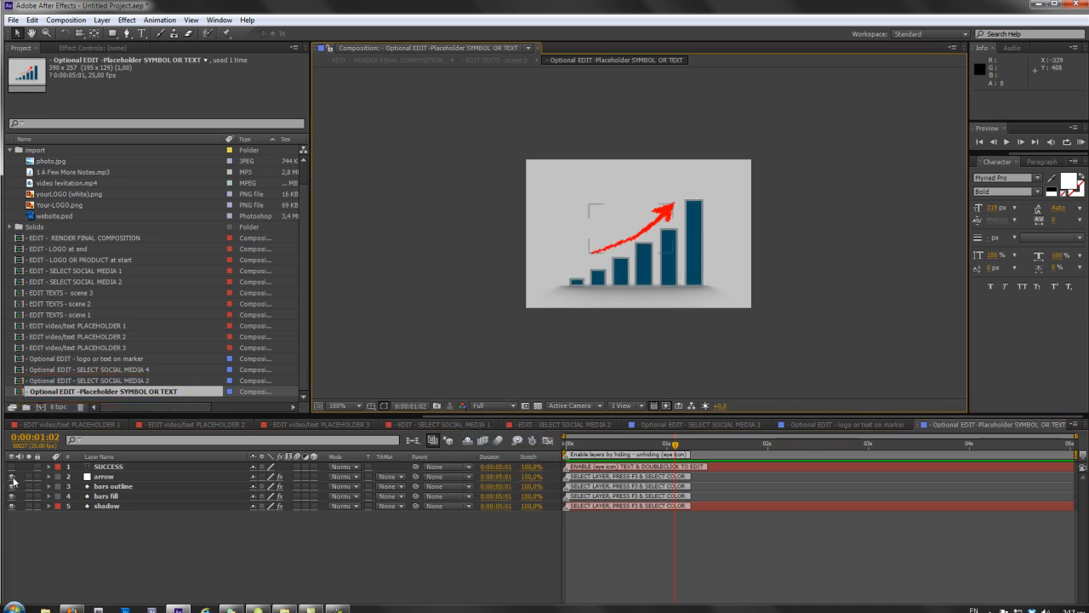
pyautogui.moveTo(11, 479); pyautogui.dragTo(13, 494)
pyautogui.click(11, 466)
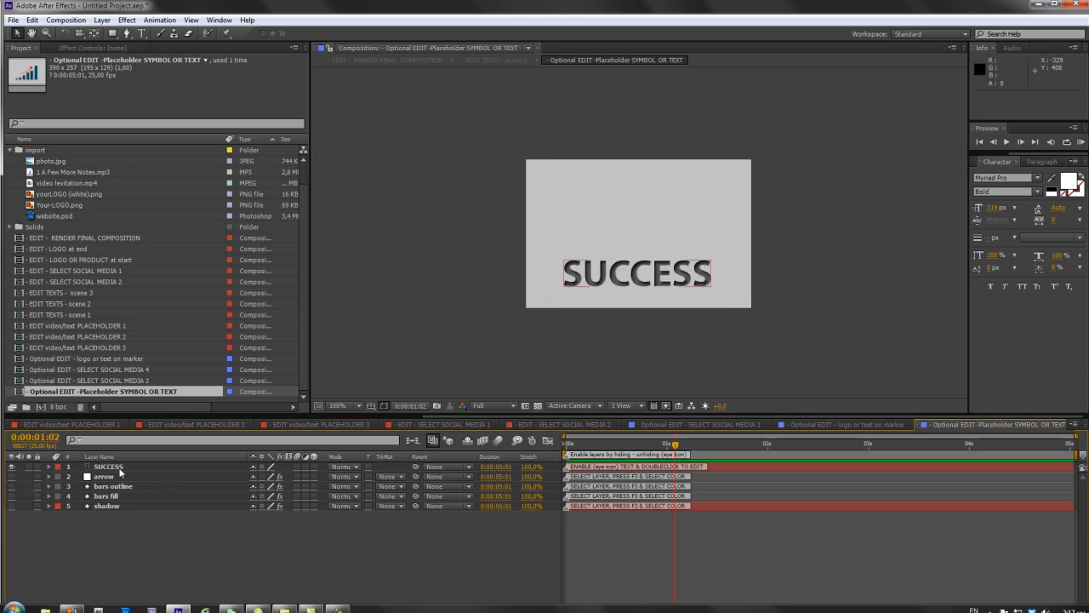
# Replace the SUCCESS text with "TEXT".
pyautogui.click(120, 468)
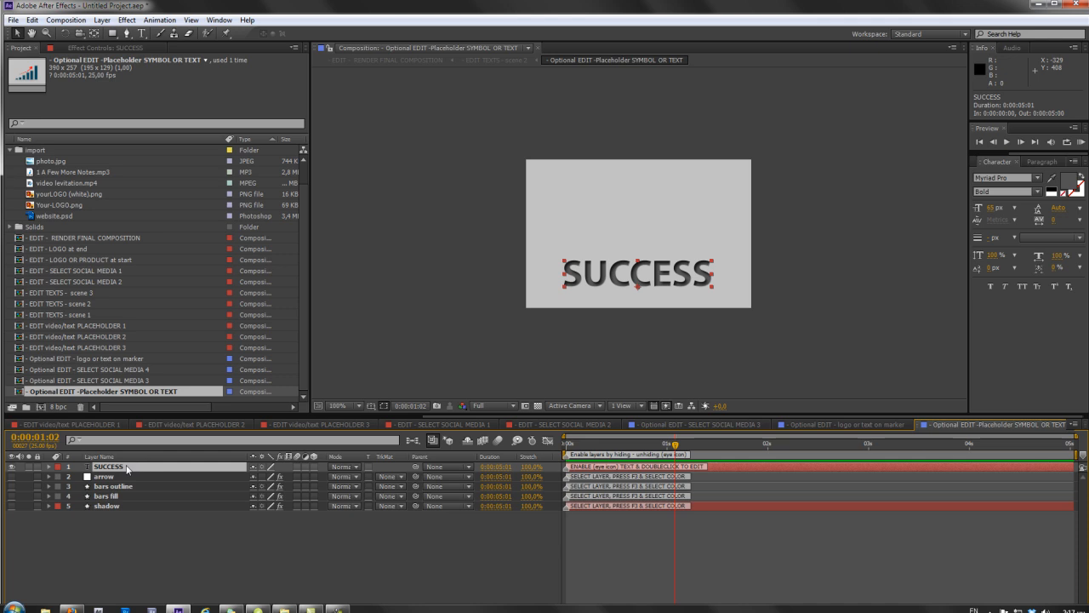
pyautogui.doubleClick(128, 469)
pyautogui.press('capslock')
pyautogui.write('TEXT')
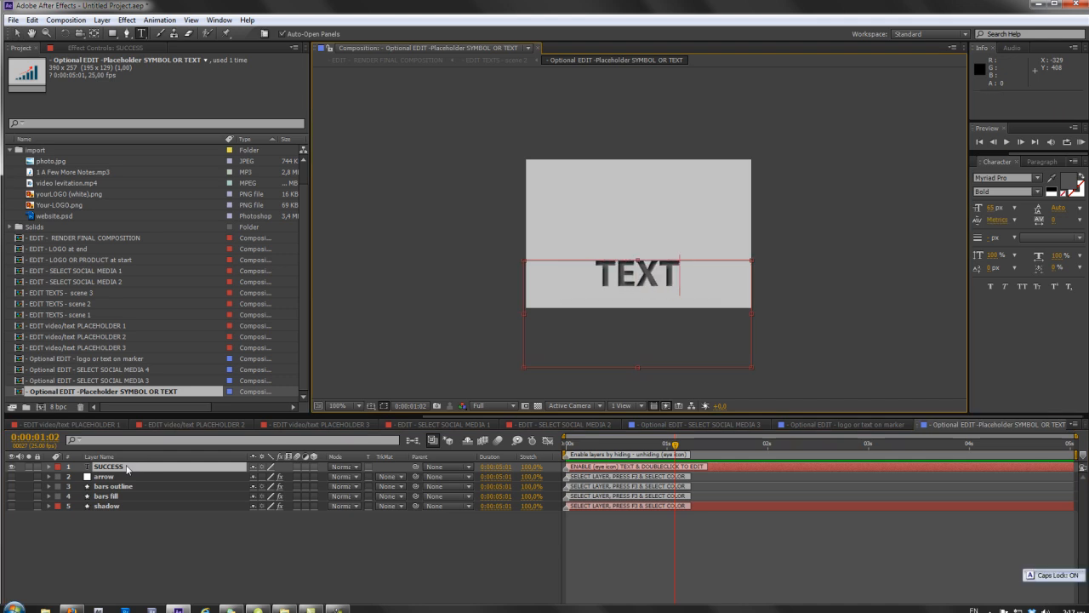
pyautogui.press('KP_Enter')
pyautogui.press('capslock')
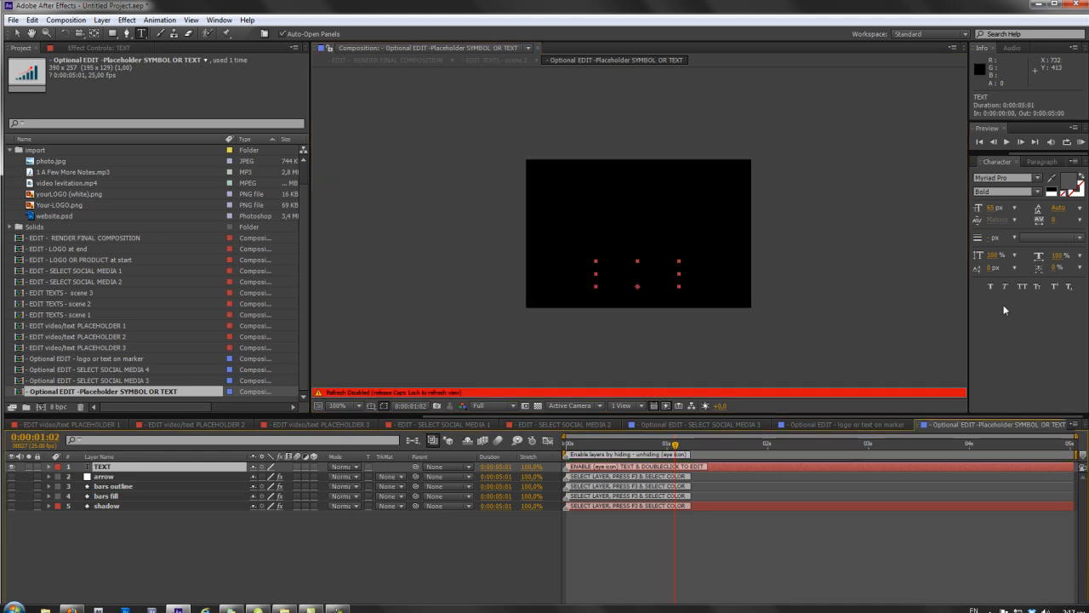
# Enlarge the text to 91 px and move it slightly up, and check it in RENDER FINAL COMPOSITION.
pyautogui.moveTo(992, 208); pyautogui.dragTo(1007, 208)
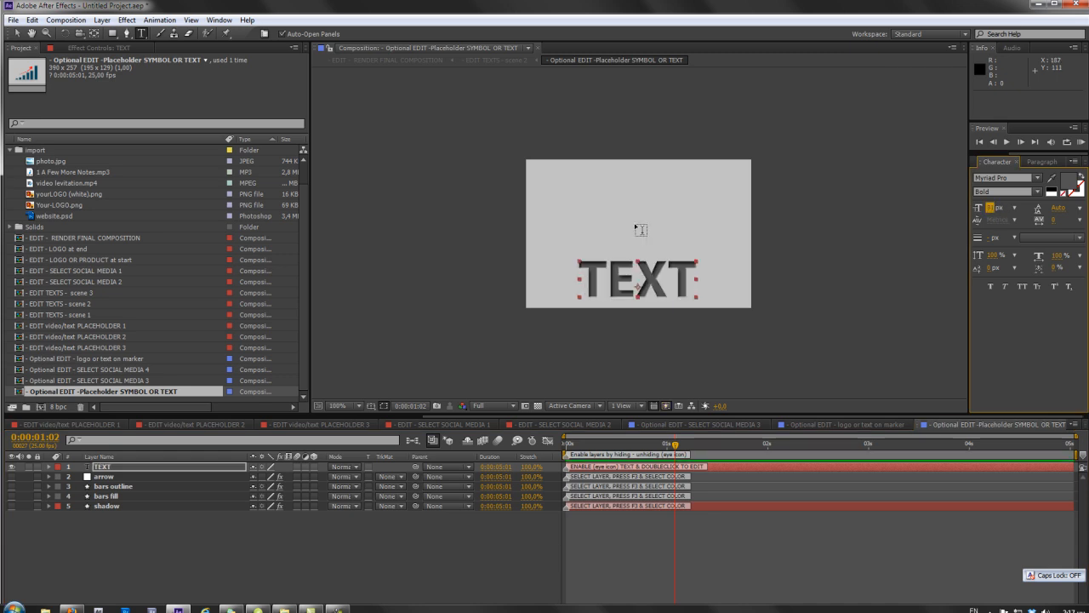
pyautogui.click(14, 32)
pyautogui.moveTo(624, 283); pyautogui.dragTo(628, 268)
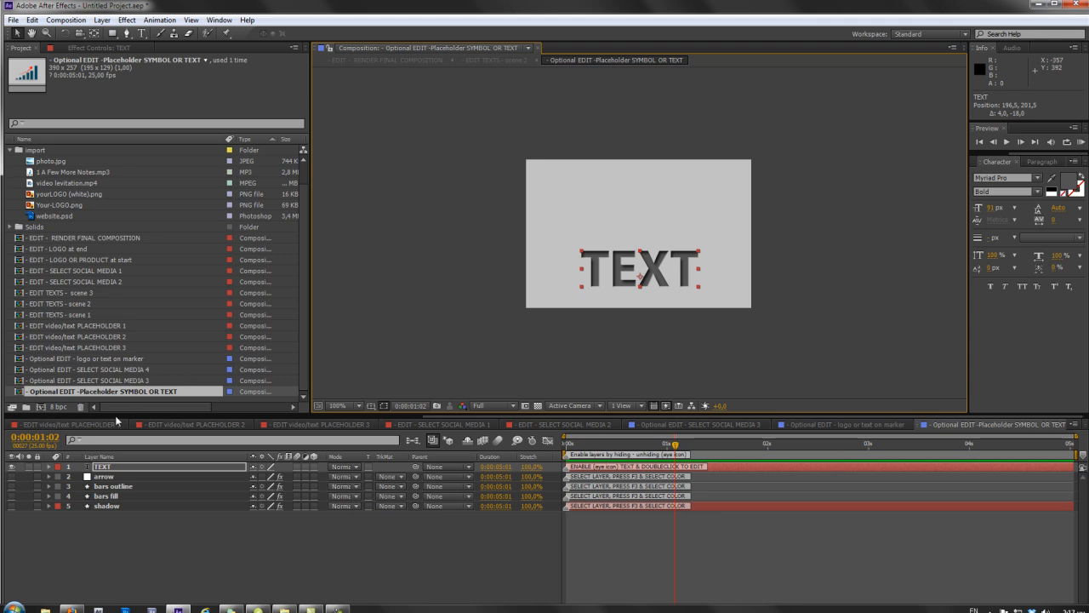
pyautogui.doubleClick(81, 238)
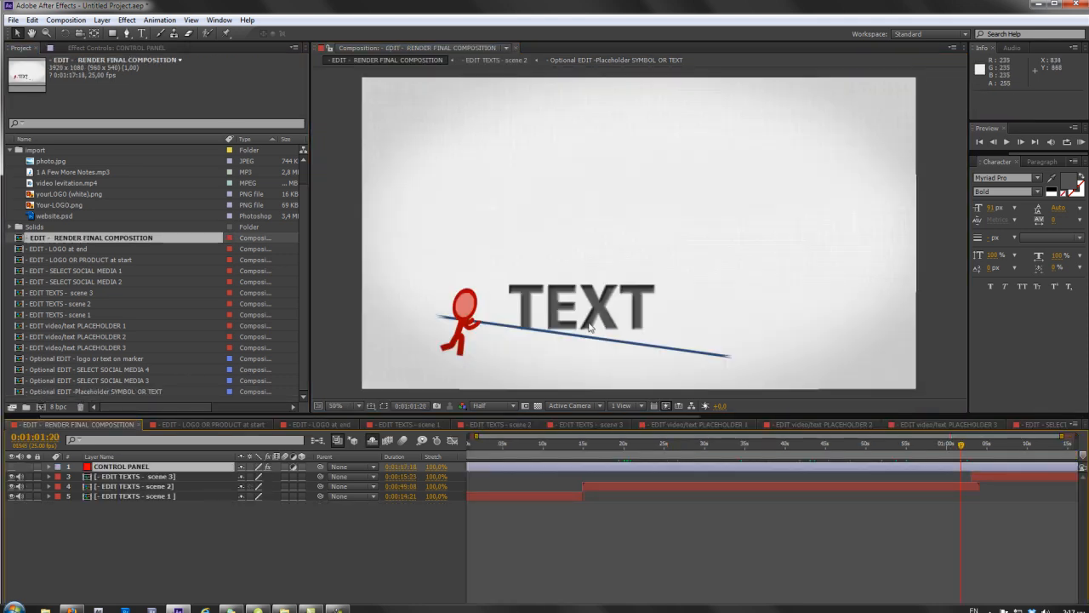
pyautogui.moveTo(959, 444); pyautogui.dragTo(962, 443)
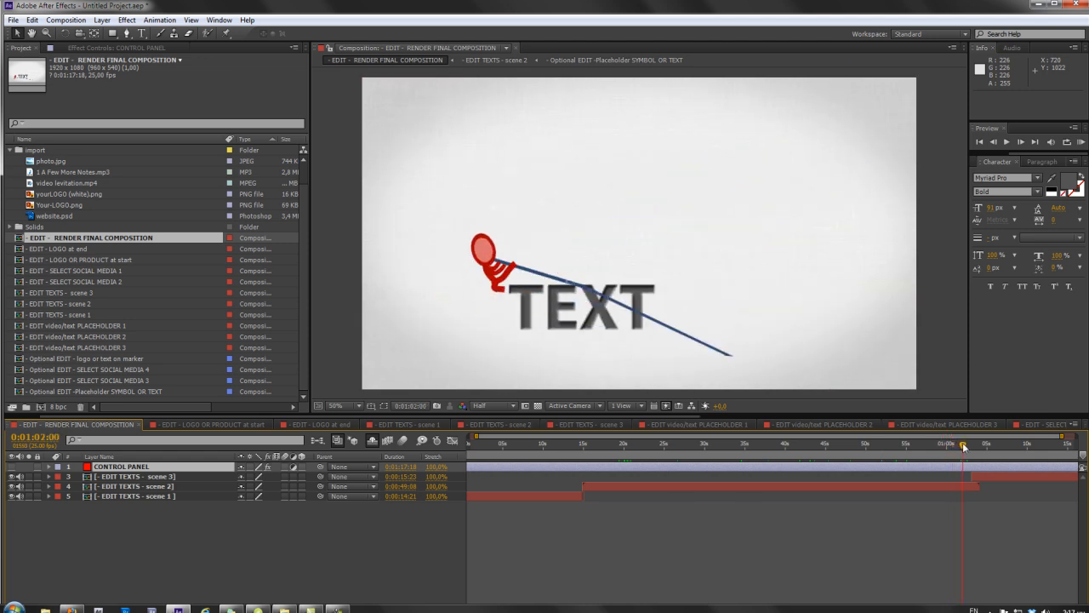
# Return to the Placeholder SYMBOL OR TEXT composition and show the shadow layer beneath the text.
pyautogui.doubleClick(120, 391)
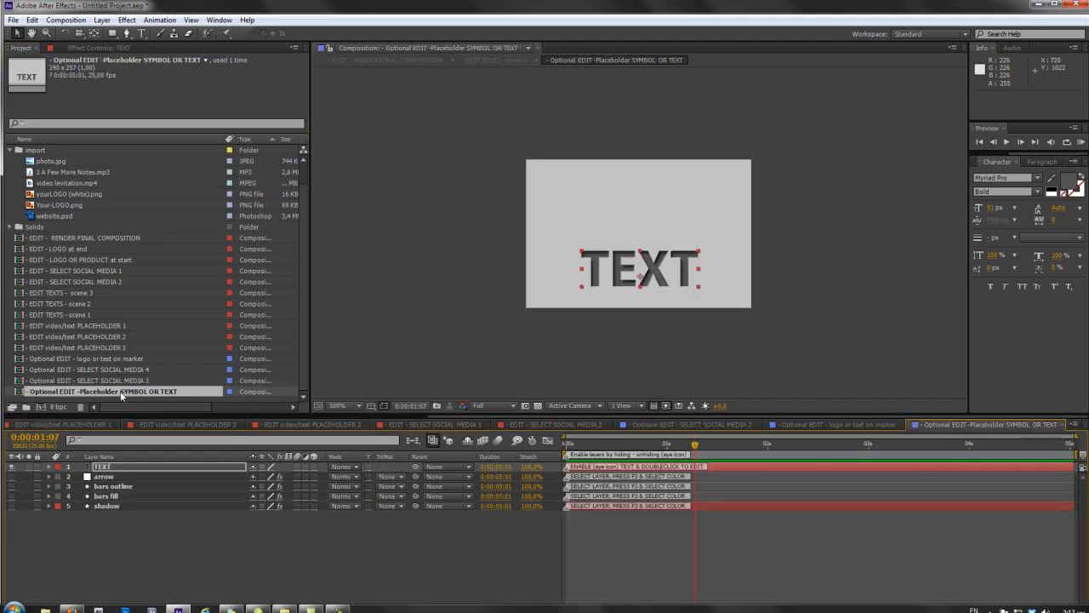
pyautogui.click(105, 506)
pyautogui.click(12, 507)
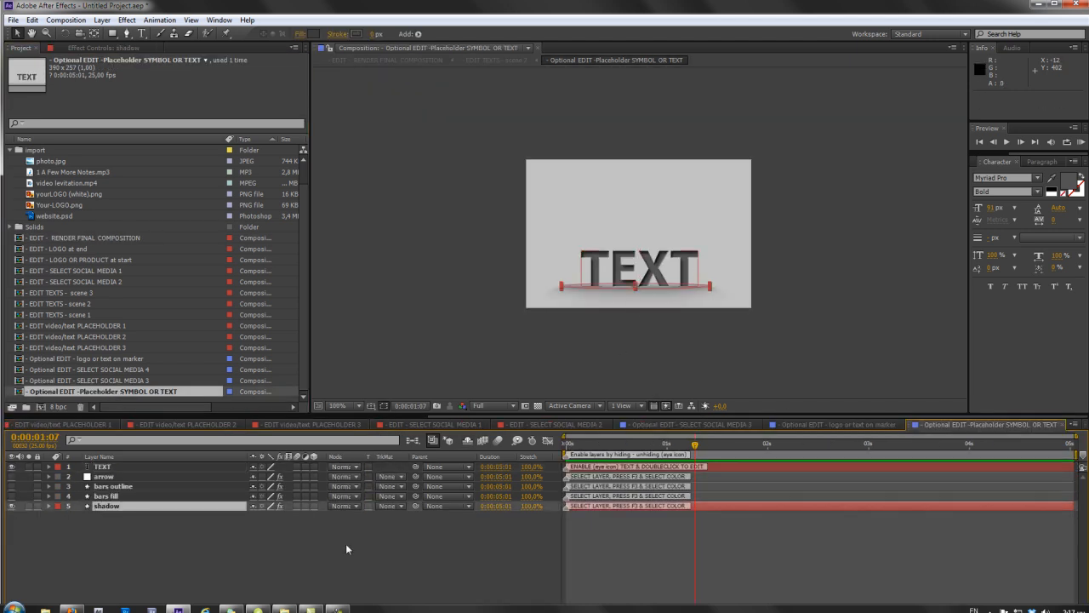
pyautogui.click(337, 553)
pyautogui.click(104, 505)
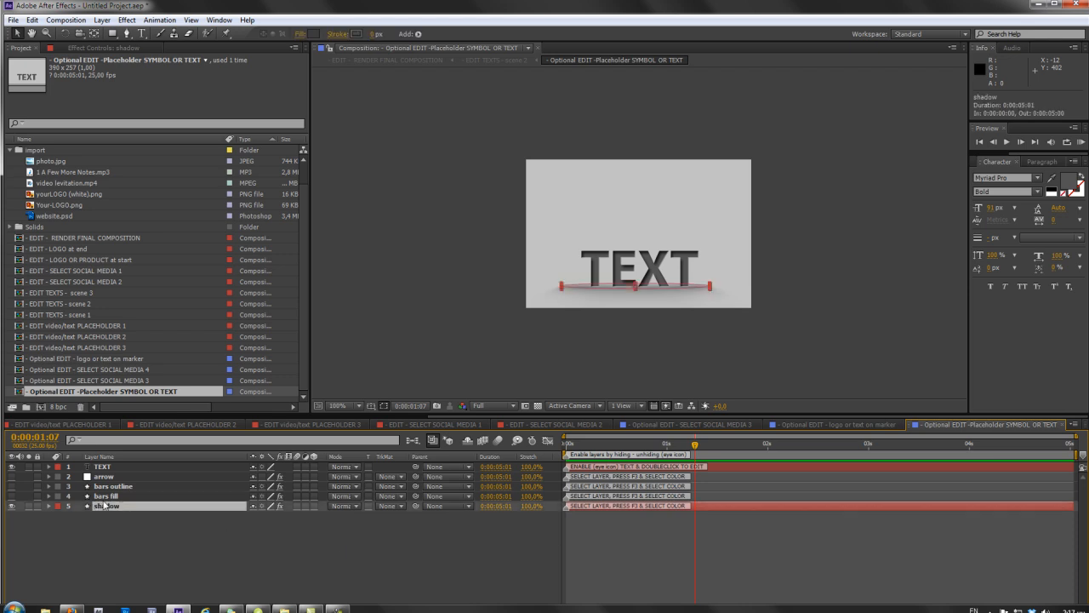
# Show the arrow layer and change its Fill effect color to blue.
pyautogui.click(12, 477)
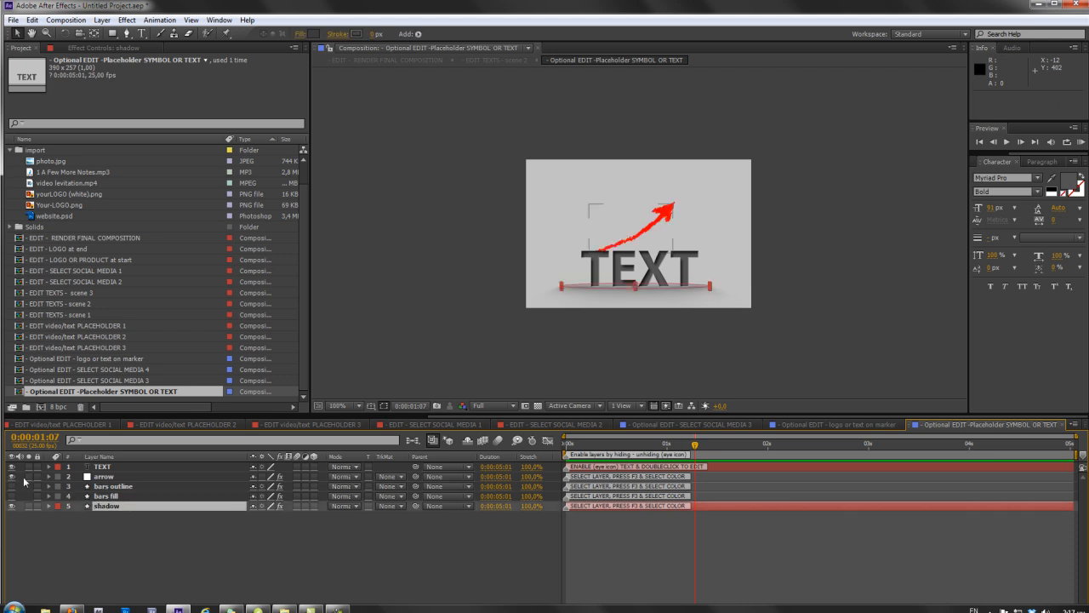
pyautogui.click(104, 477)
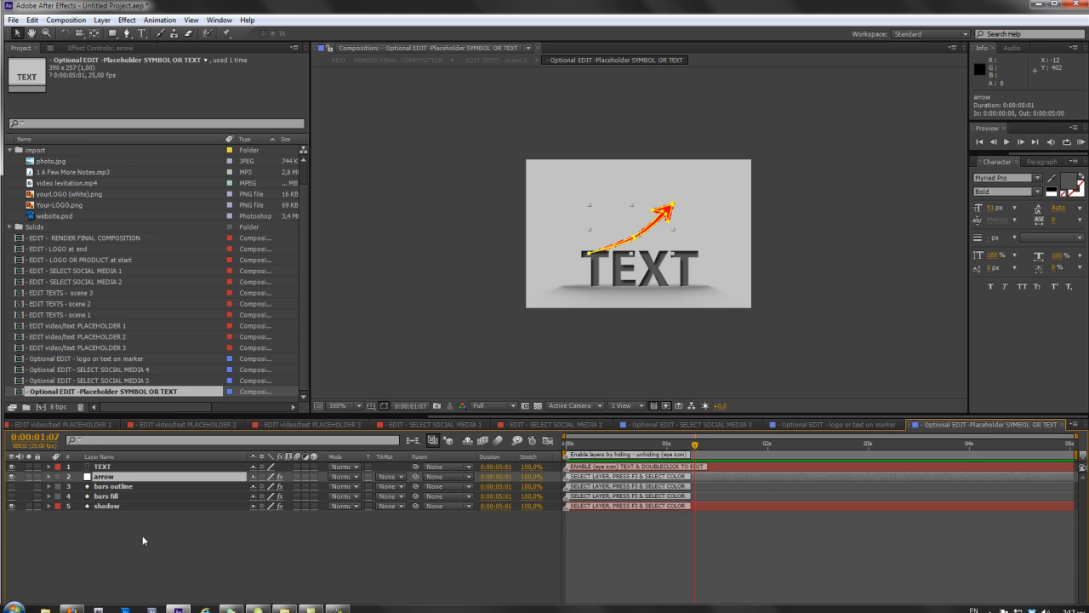
pyautogui.click(143, 540)
pyautogui.click(103, 476)
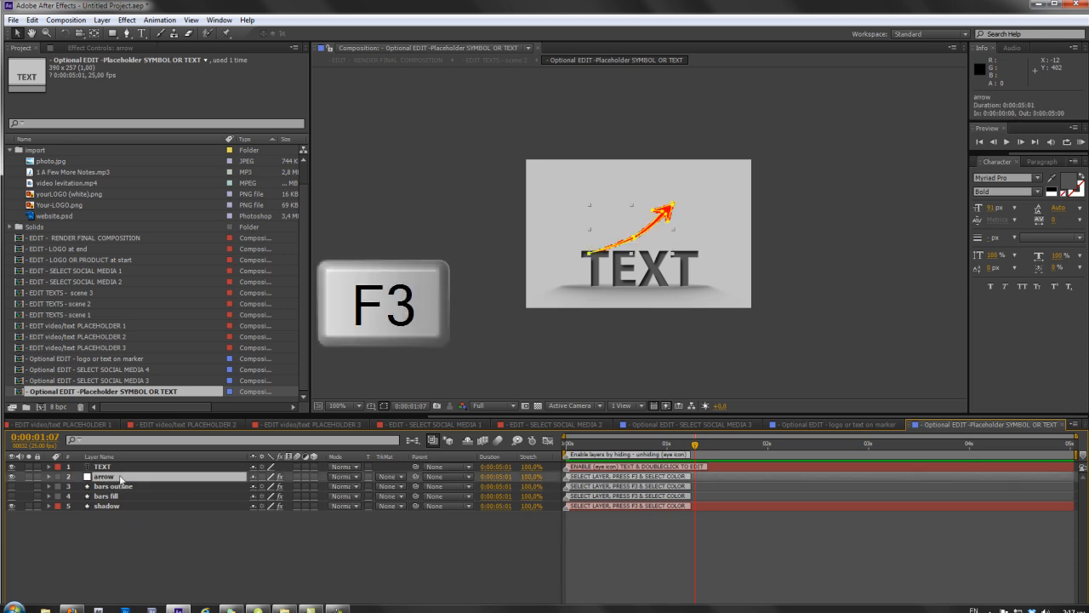
pyautogui.press('F3')
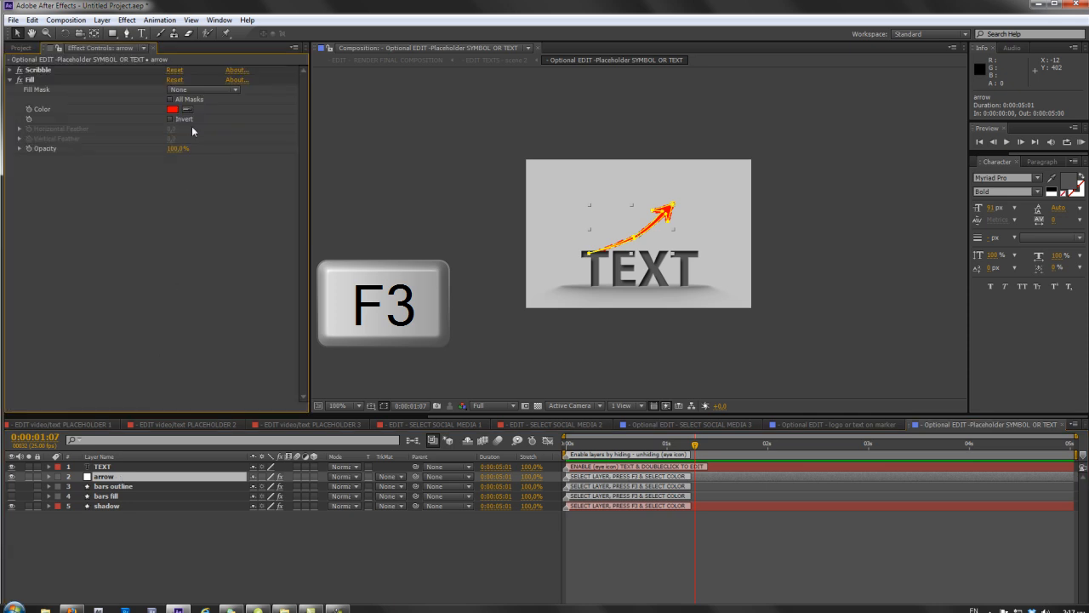
pyautogui.click(173, 109)
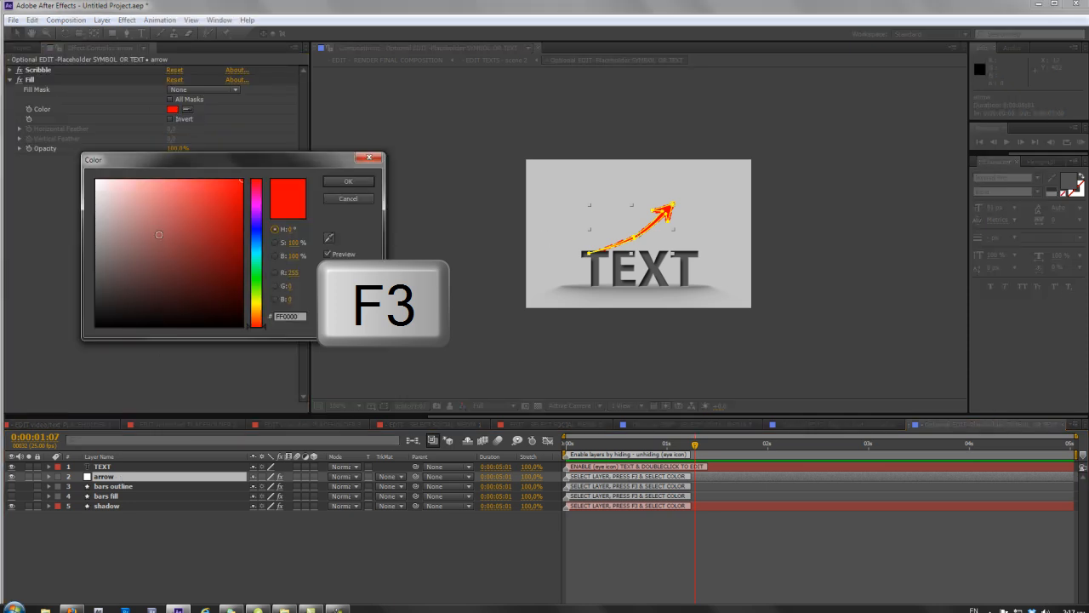
pyautogui.click(259, 235)
pyautogui.click(348, 181)
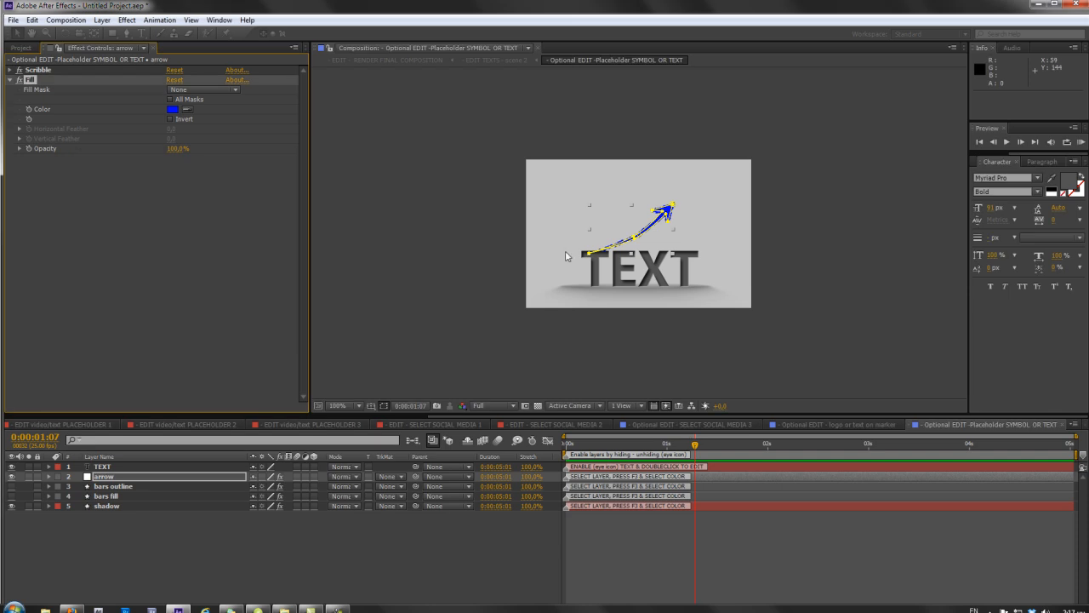
pyautogui.click(442, 542)
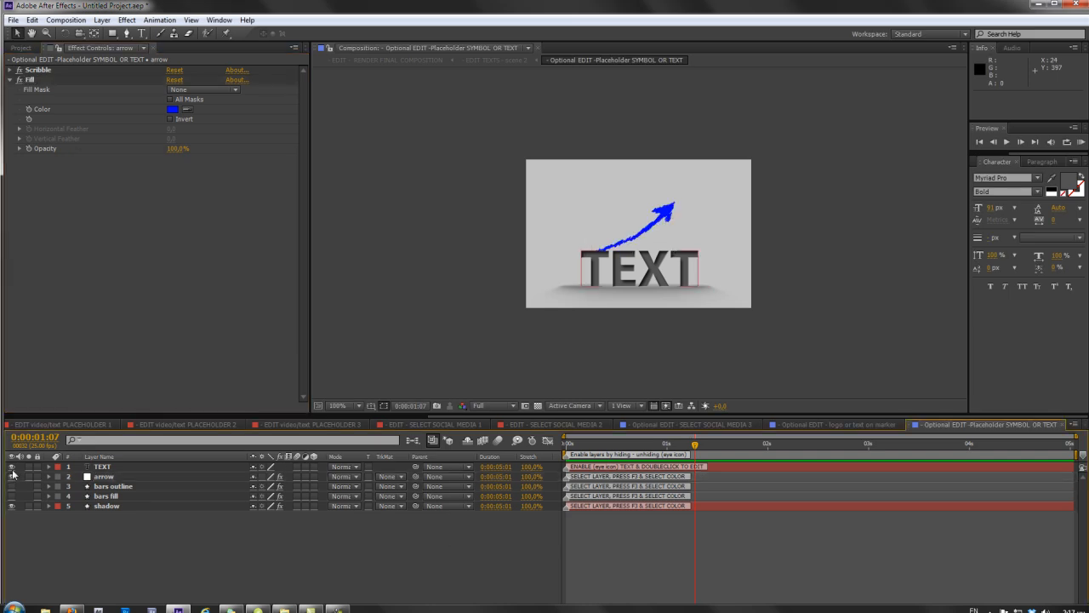
# Hide the TEXT layer and show the bars outline and bars fill layers.
pyautogui.click(11, 466)
pyautogui.click(11, 486)
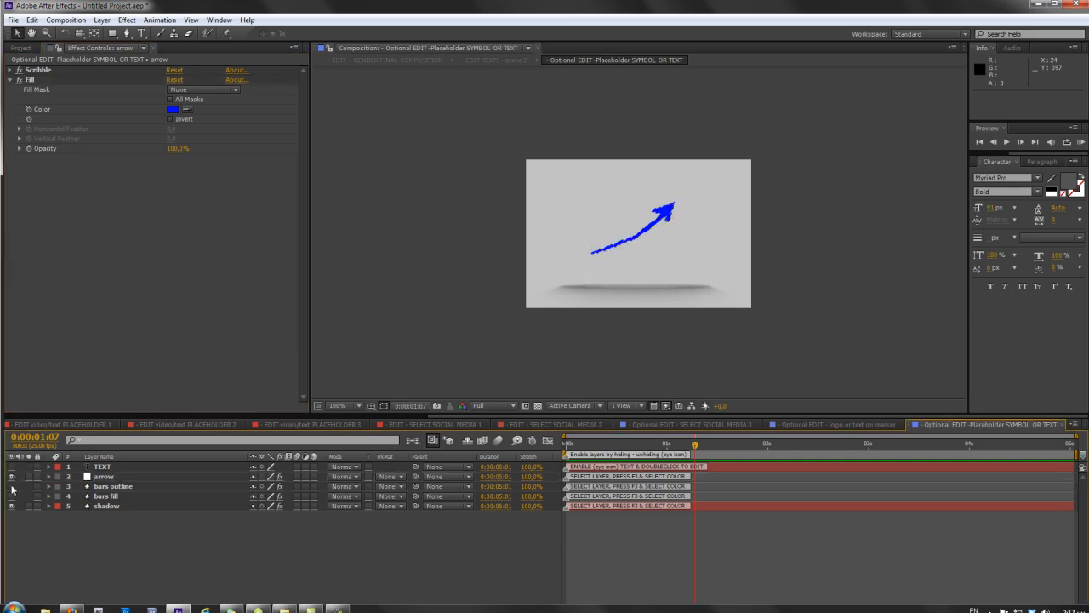
pyautogui.click(11, 496)
# Change the Fill color of the bars fill layer to dark purple.
pyautogui.click(122, 486)
pyautogui.click(125, 497)
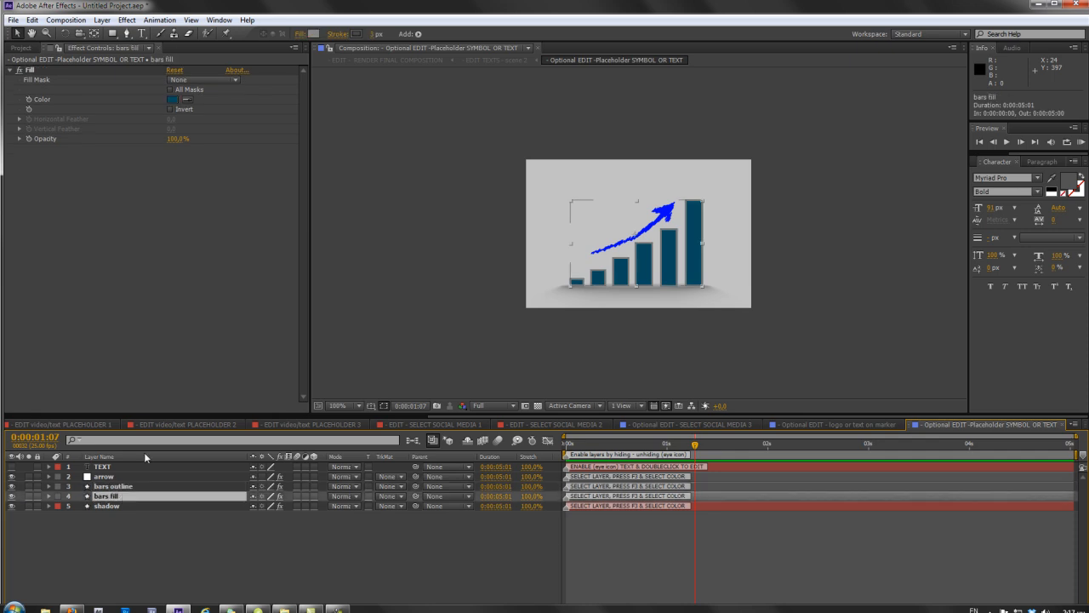
pyautogui.click(173, 99)
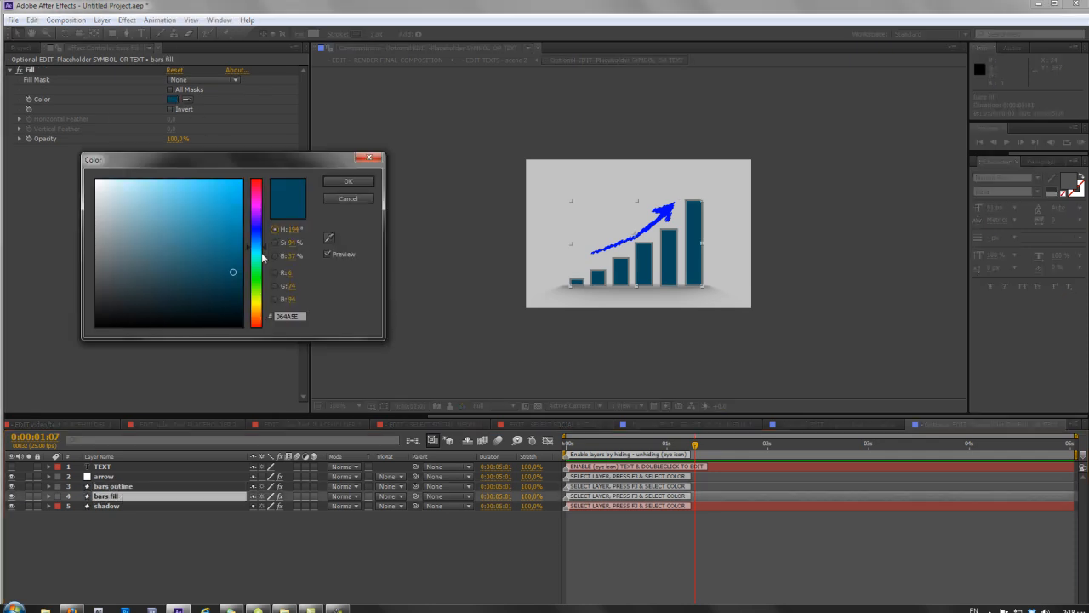
pyautogui.click(253, 207)
pyautogui.click(348, 182)
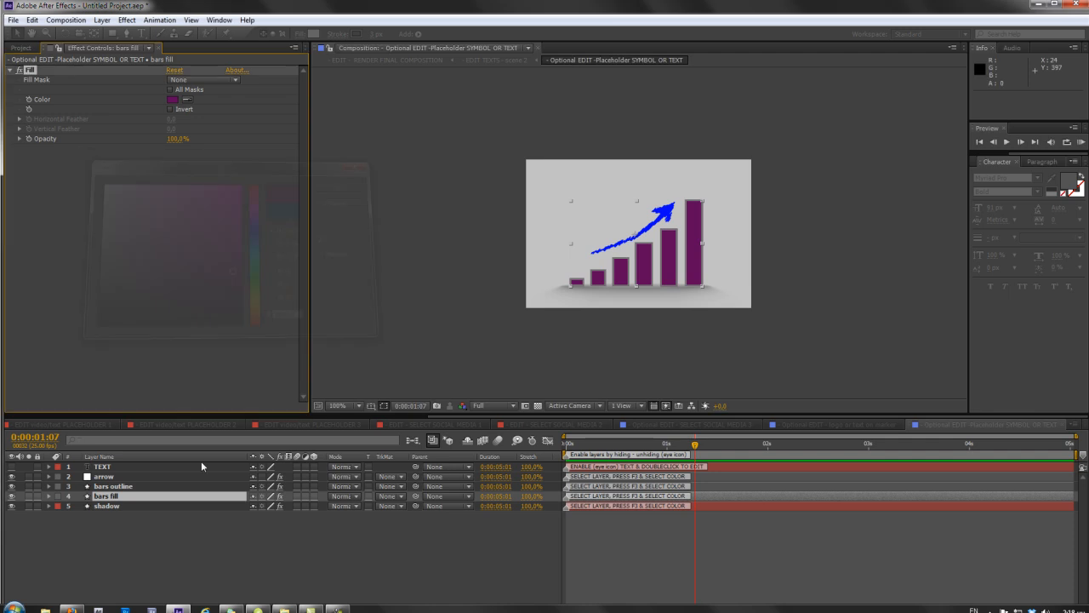
# Change the Fill color of the bars outline layer to bright red.
pyautogui.click(208, 487)
pyautogui.click(173, 100)
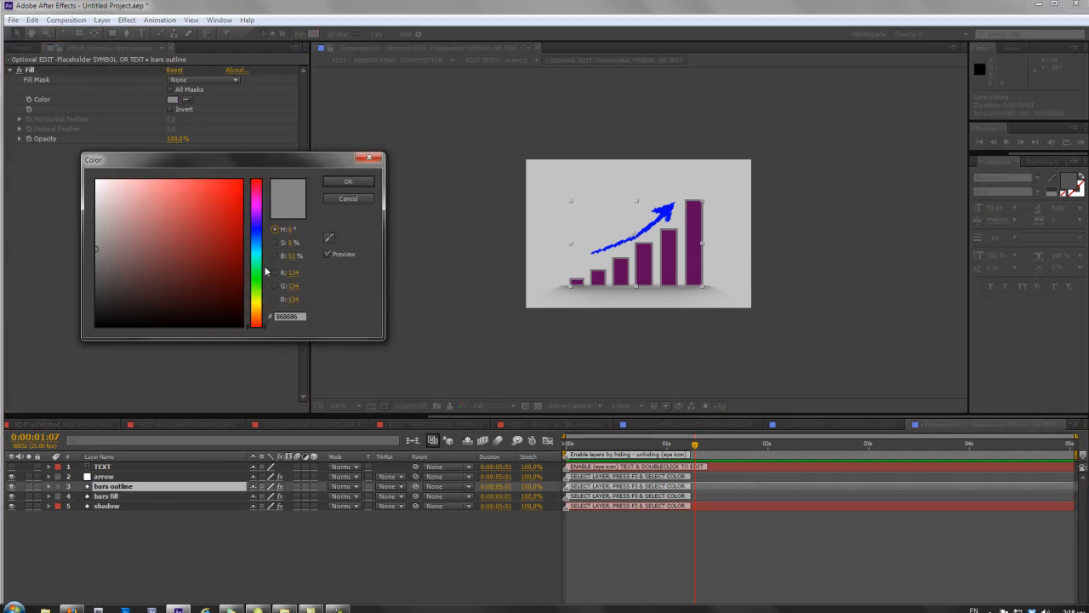
pyautogui.moveTo(174, 248); pyautogui.dragTo(245, 182)
pyautogui.click(345, 182)
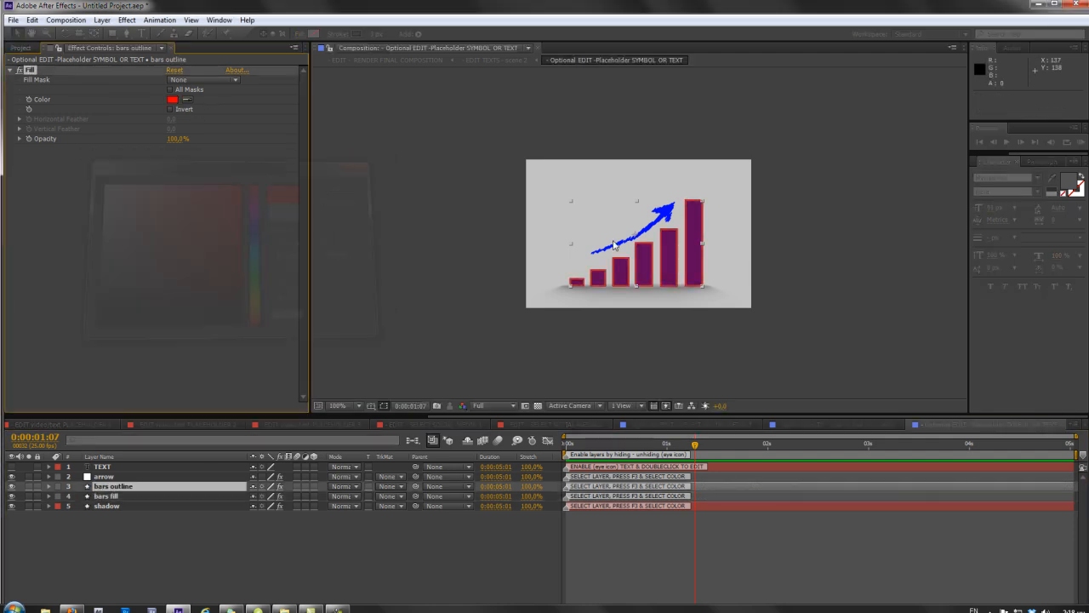
pyautogui.click(120, 525)
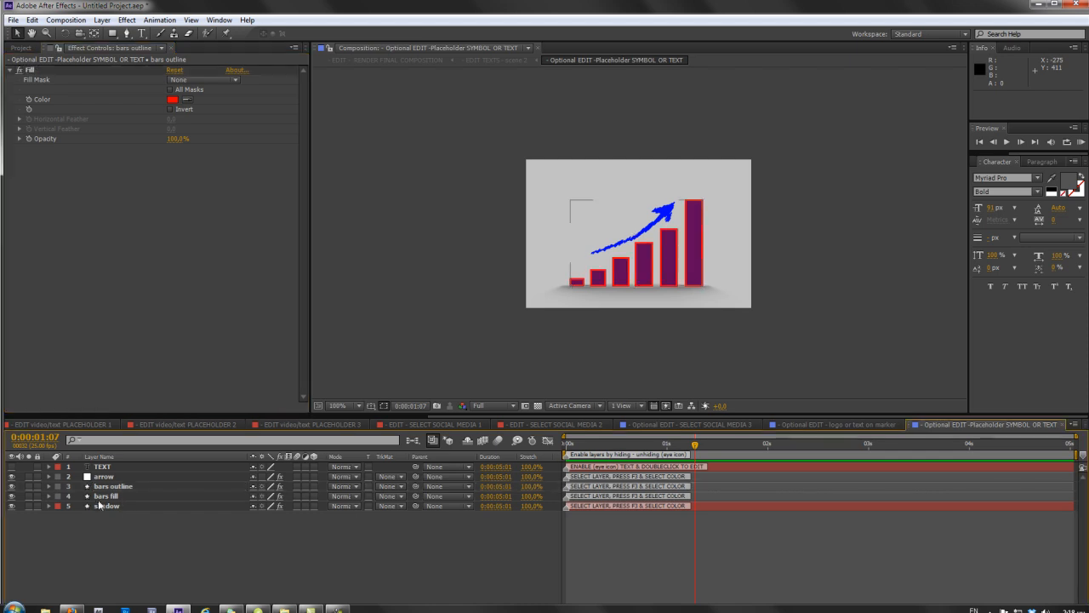
# Hide the arrow and both bars layers, and add Your-LOGO.png as the topmost layer.
pyautogui.click(12, 478)
pyautogui.click(12, 496)
pyautogui.click(22, 50)
pyautogui.moveTo(60, 205); pyautogui.dragTo(98, 468)
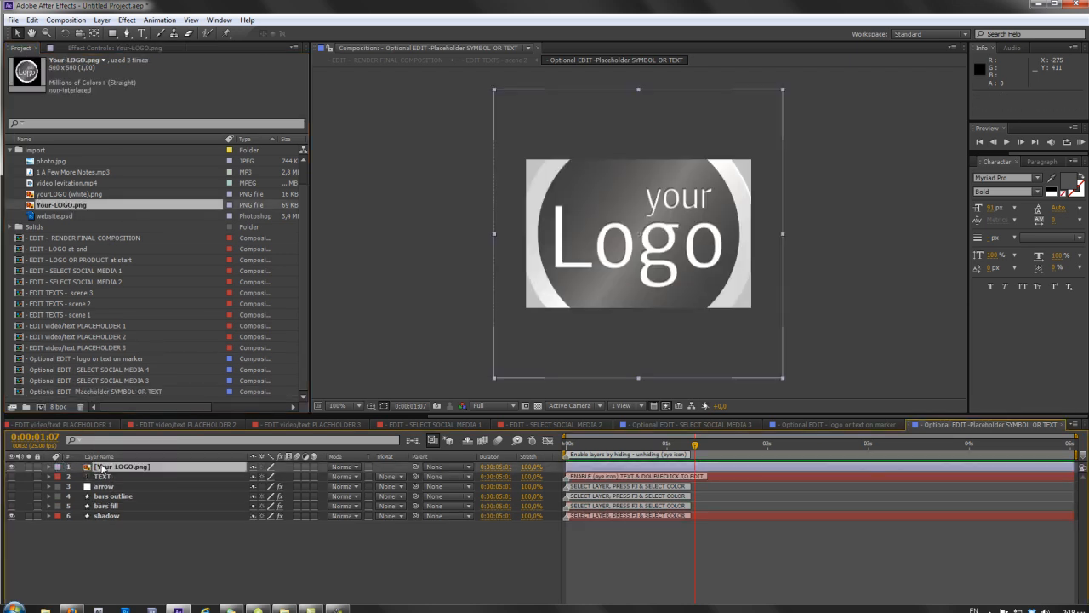
# Scale the Your-LOGO.png layer to 30%.
pyautogui.press('s')
pyautogui.click(274, 477)
pyautogui.write('38,0,38,0')
pyautogui.press('Return')
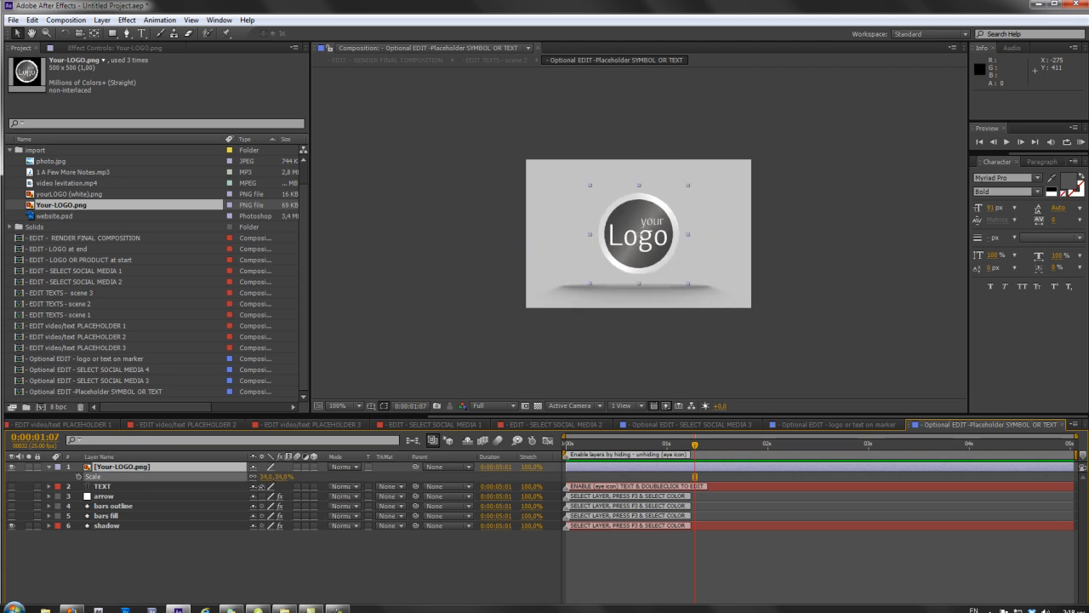
# Scale down the shadow layer to suit the width of the logo above it.
pyautogui.click(108, 526)
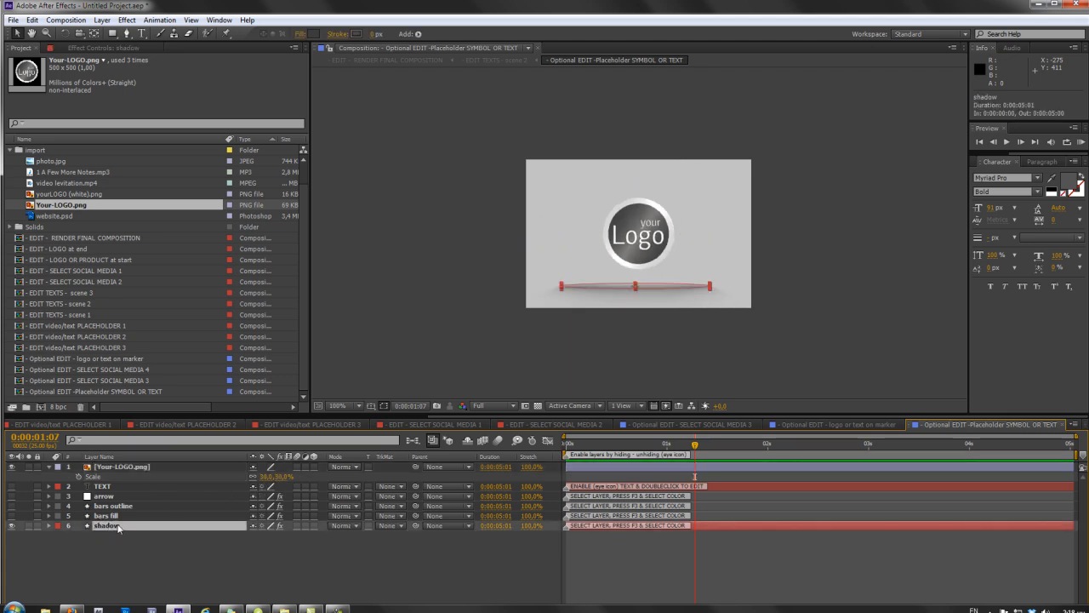
pyautogui.press('s')
pyautogui.moveTo(289, 536); pyautogui.dragTo(294, 571)
pyautogui.click(294, 575)
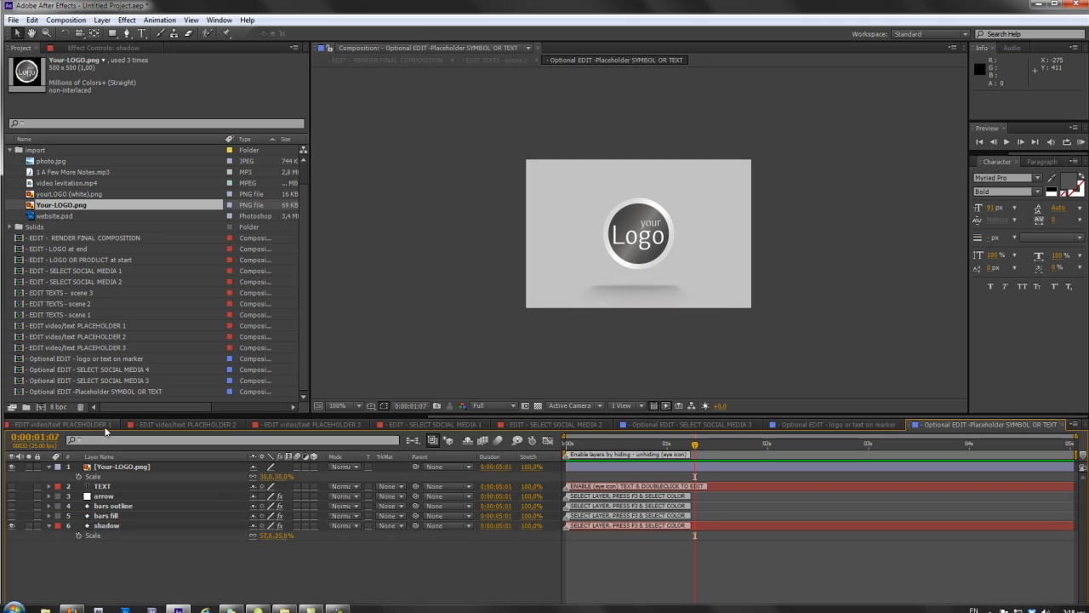
# Return to RENDER FINAL COMPOSITION and check the placeholder logo at 0:01:01:16.
pyautogui.scroll(5, 103, 422)
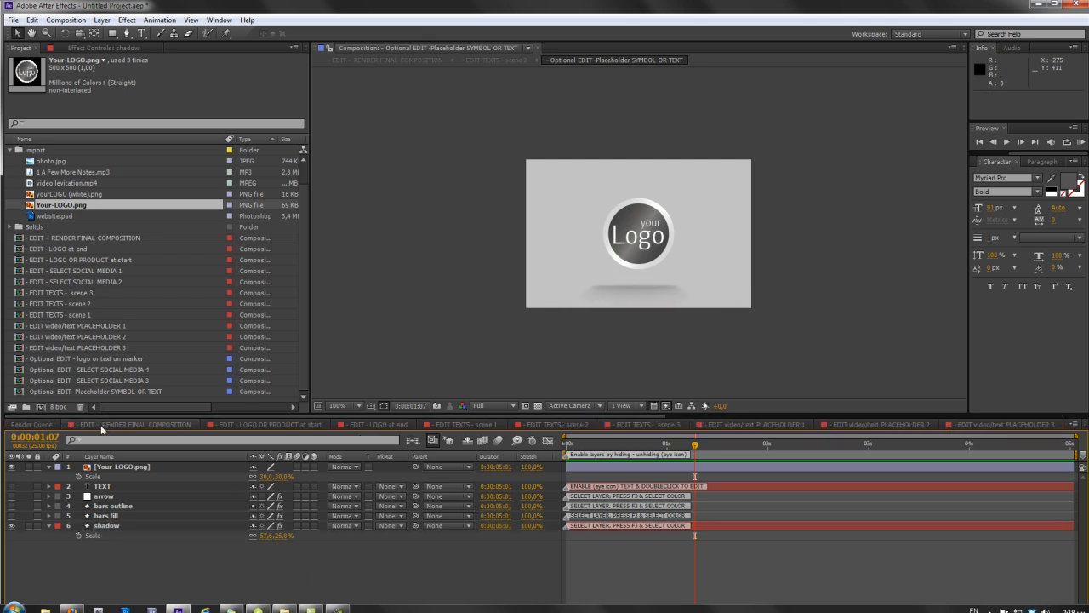
pyautogui.click(101, 426)
pyautogui.moveTo(959, 447); pyautogui.dragTo(961, 455)
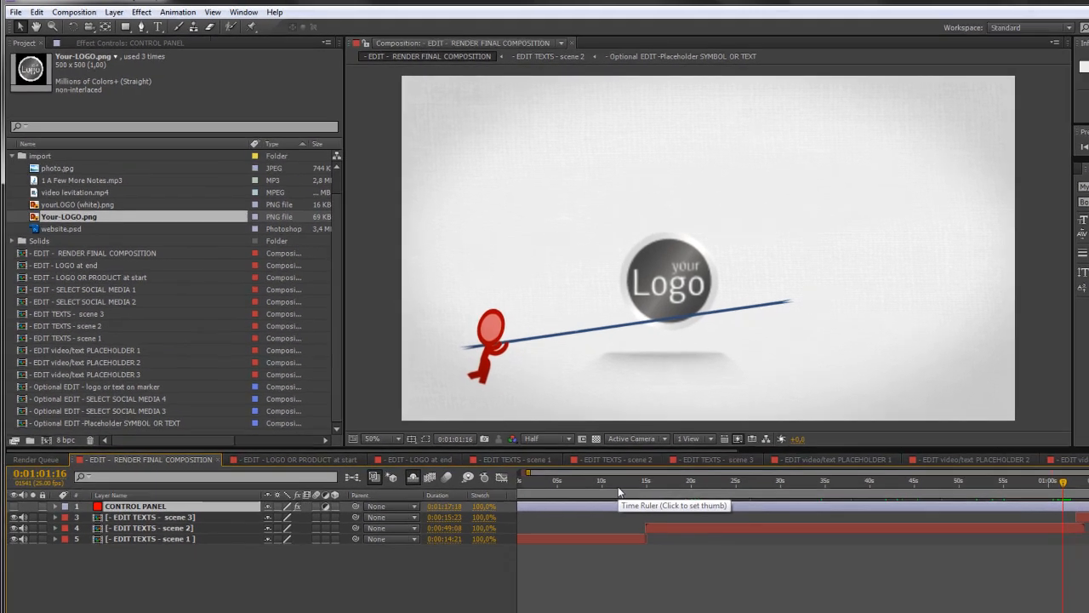
# Go to 0:00:09:14, open the EDIT TEXTS - scene 1 composition and reveal its shy layers.
pyautogui.moveTo(570, 458); pyautogui.dragTo(550, 459)
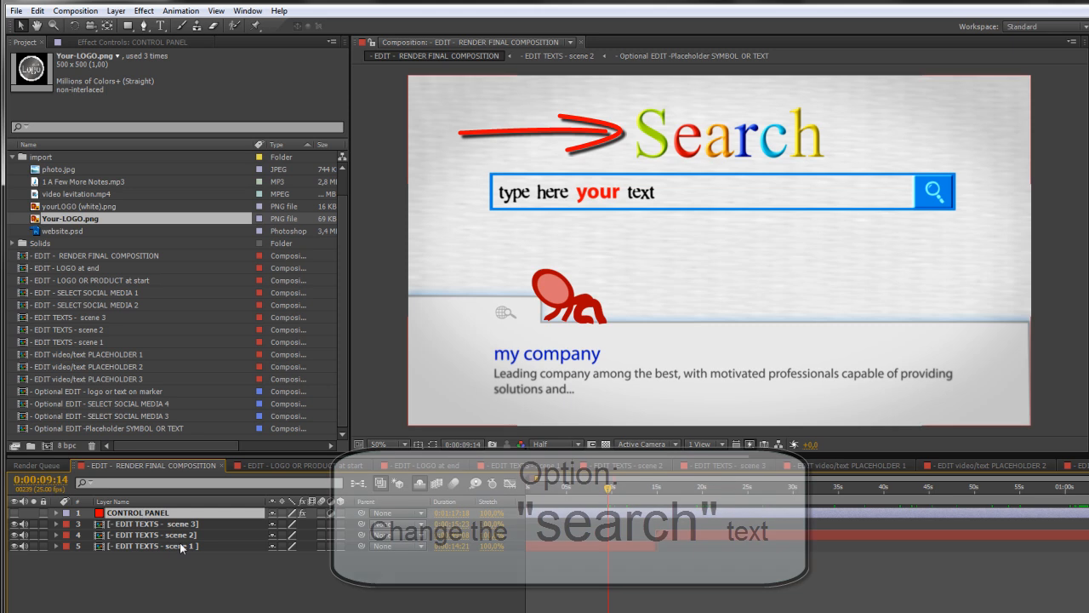
pyautogui.click(174, 545)
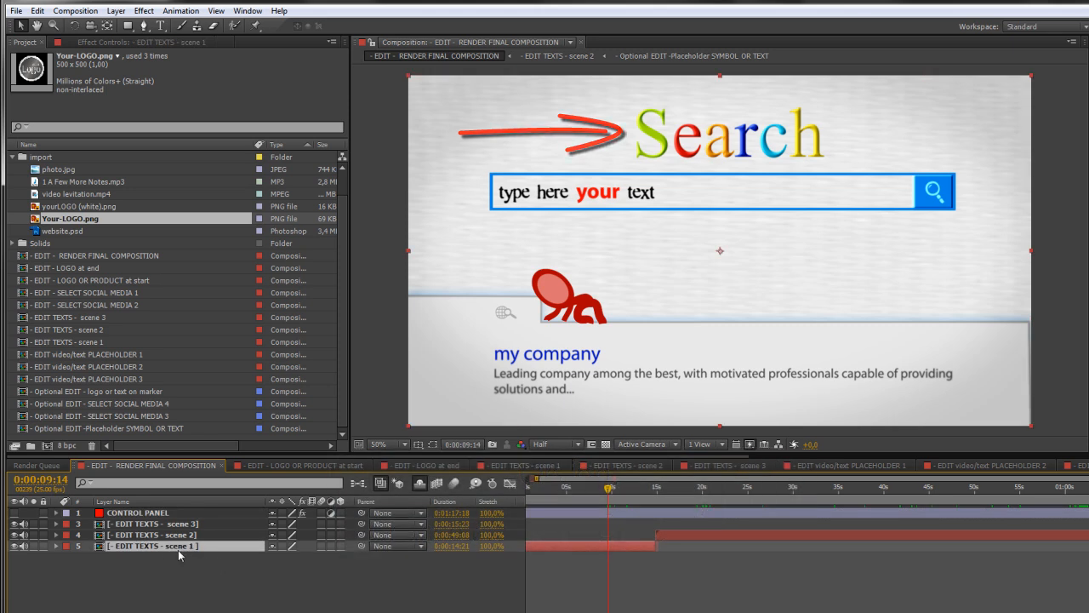
pyautogui.doubleClick(178, 548)
pyautogui.click(597, 484)
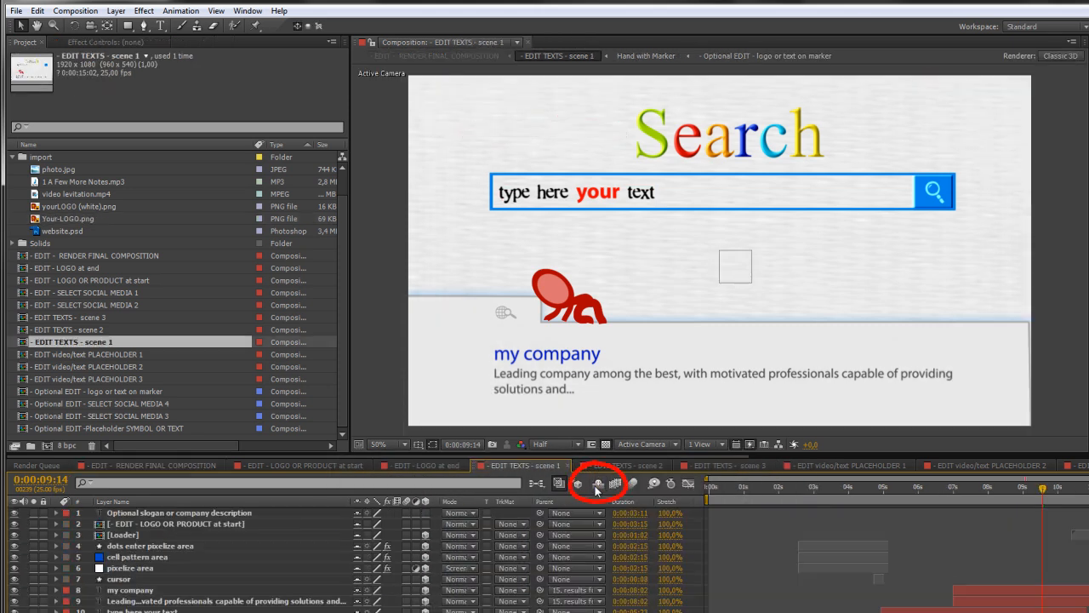
pyautogui.scroll(-3, 146, 566)
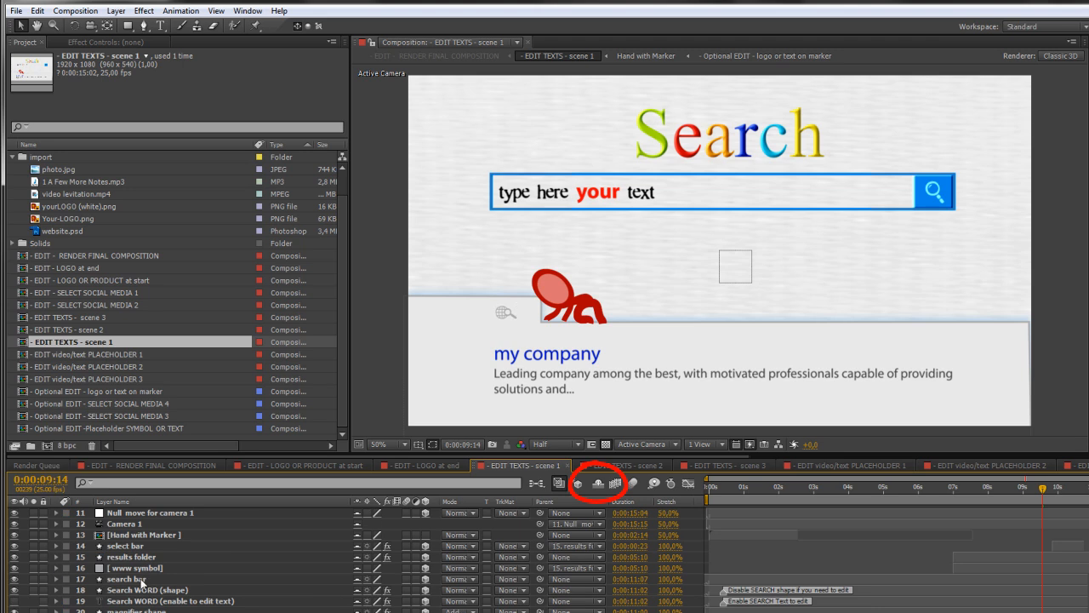
# Hide the Search WORD (shape) layer and make the Search WORD (enable to edit text) layer visible.
pyautogui.click(141, 587)
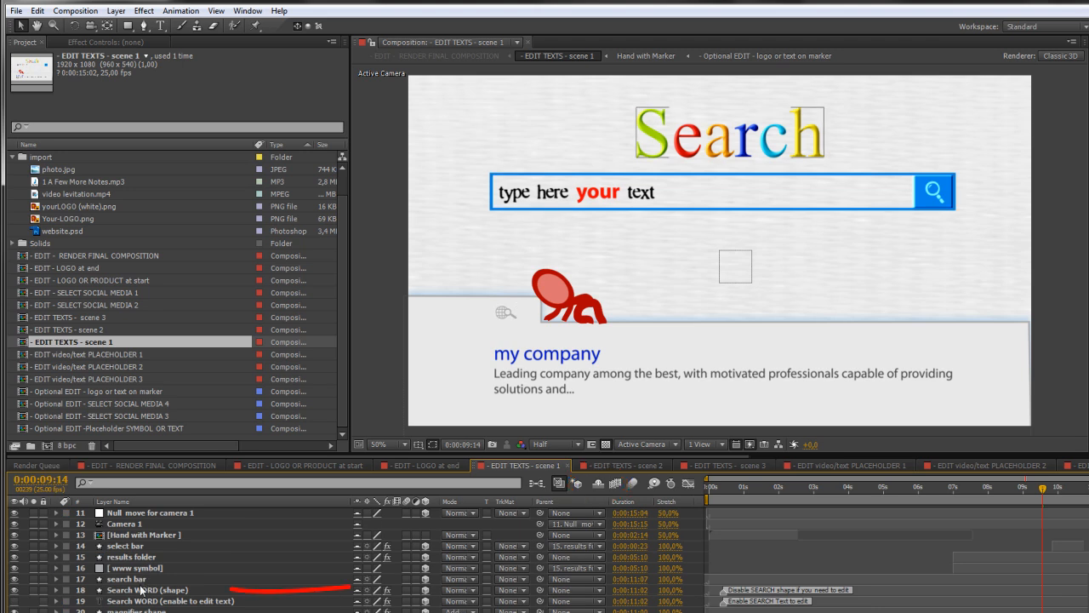
pyautogui.click(161, 591)
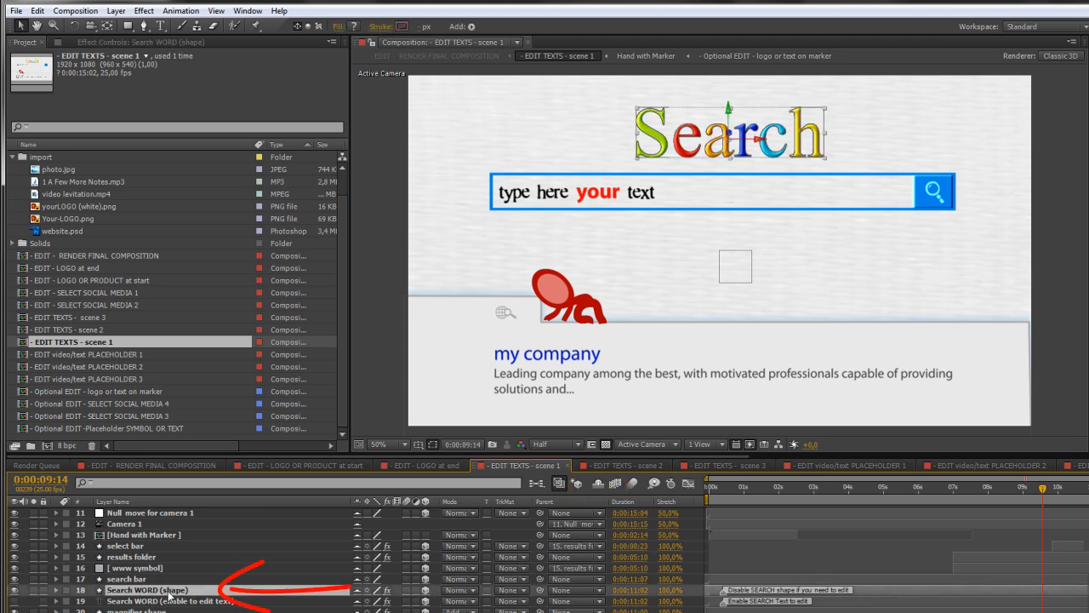
pyautogui.click(14, 590)
pyautogui.click(14, 601)
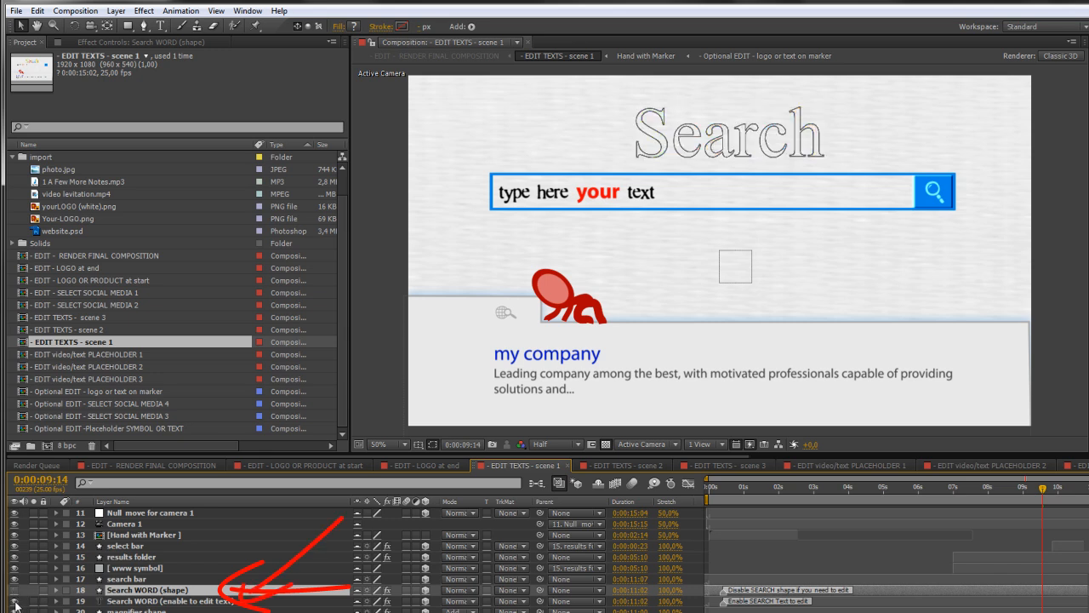
# Replace the letters "Se" with "Do" in the Search WORD (enable to edit text) layer so it reads "Doarch".
pyautogui.click(207, 601)
pyautogui.click(160, 26)
pyautogui.click(649, 143)
pyautogui.moveTo(649, 142); pyautogui.dragTo(691, 146)
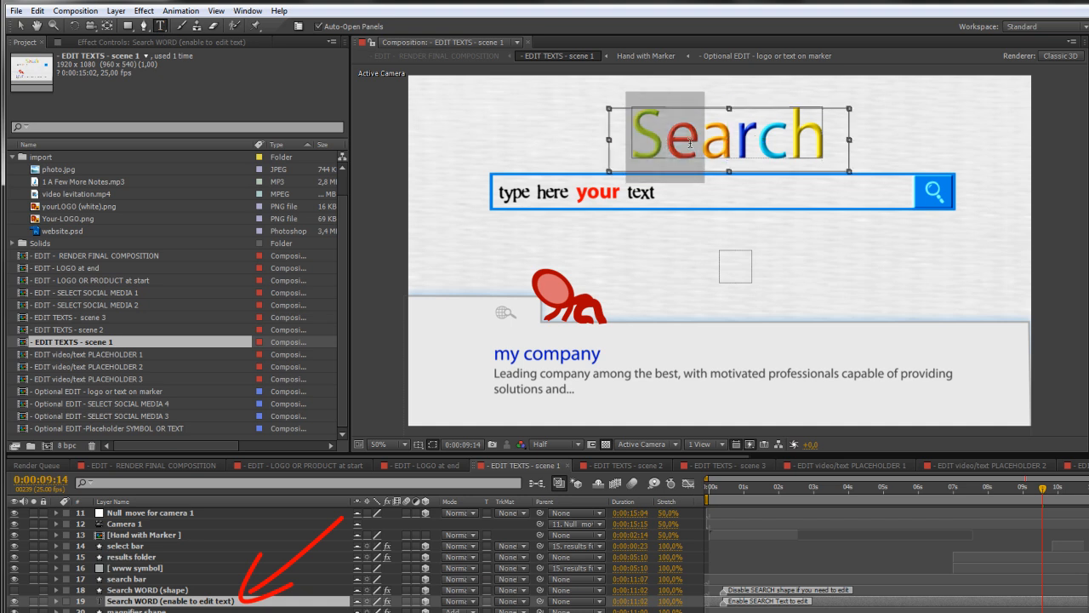
pyautogui.click(691, 146)
pyautogui.press('BackSpace')
pyautogui.press('BackSpace')
pyautogui.write('D')
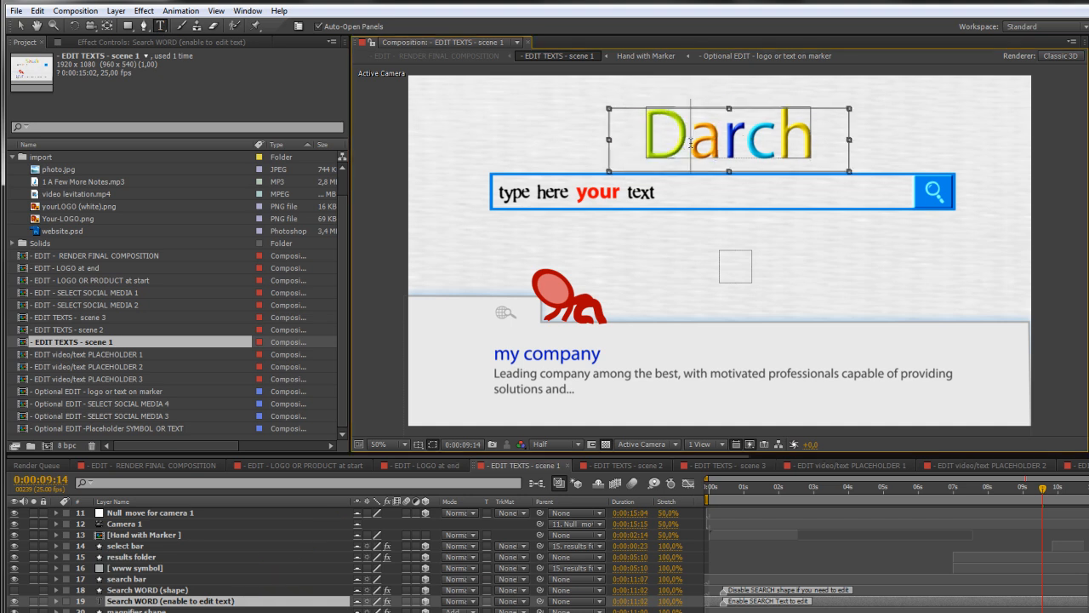
pyautogui.write('o')
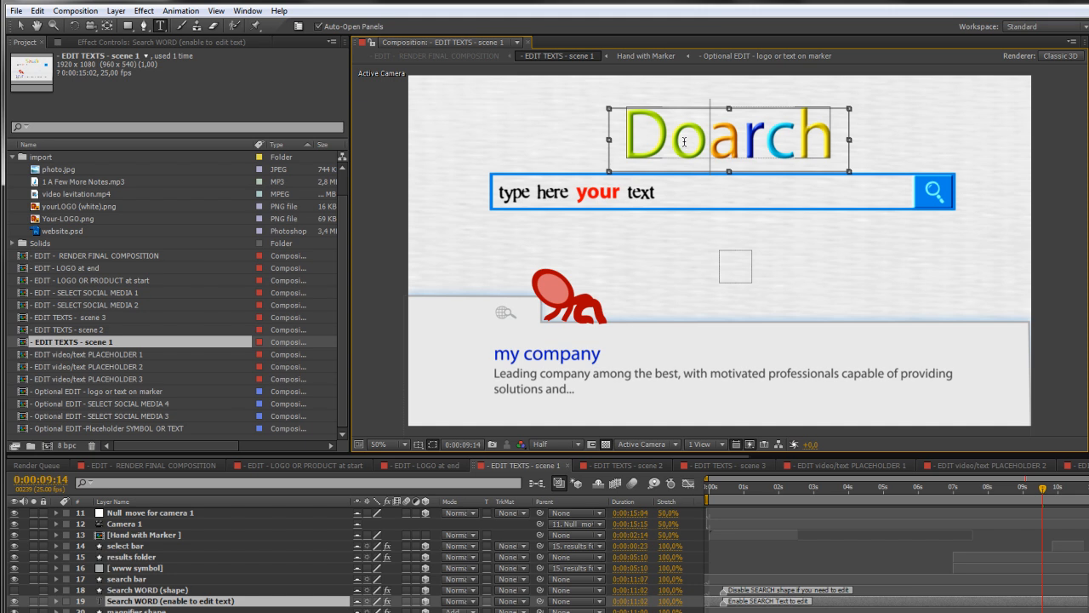
# Recolor the letter "o" in "Doarch" to blue, 0029D8.
pyautogui.moveTo(679, 141); pyautogui.dragTo(710, 142)
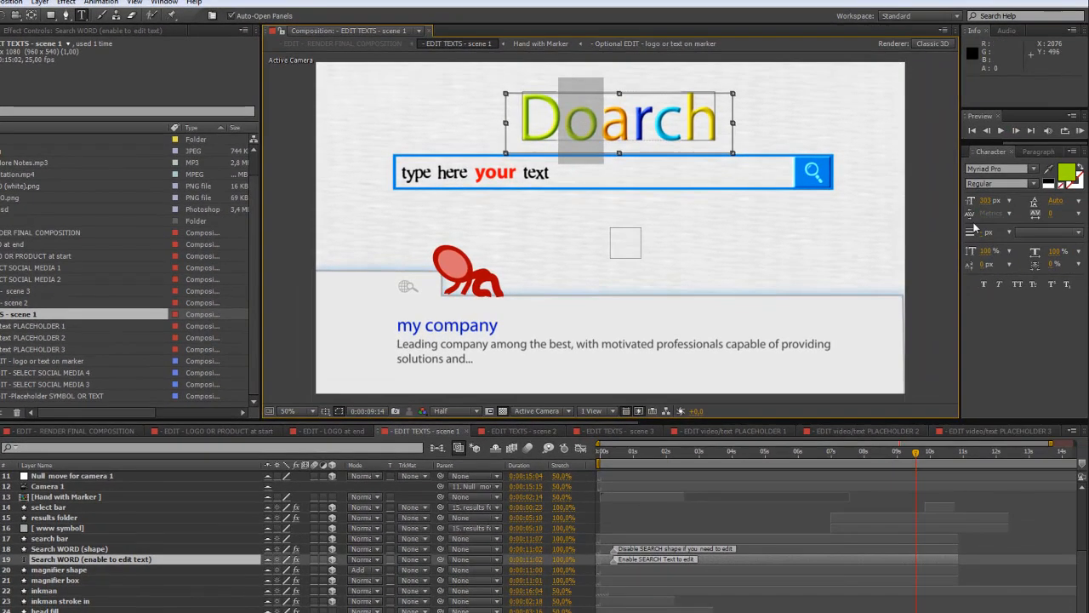
pyautogui.click(1069, 172)
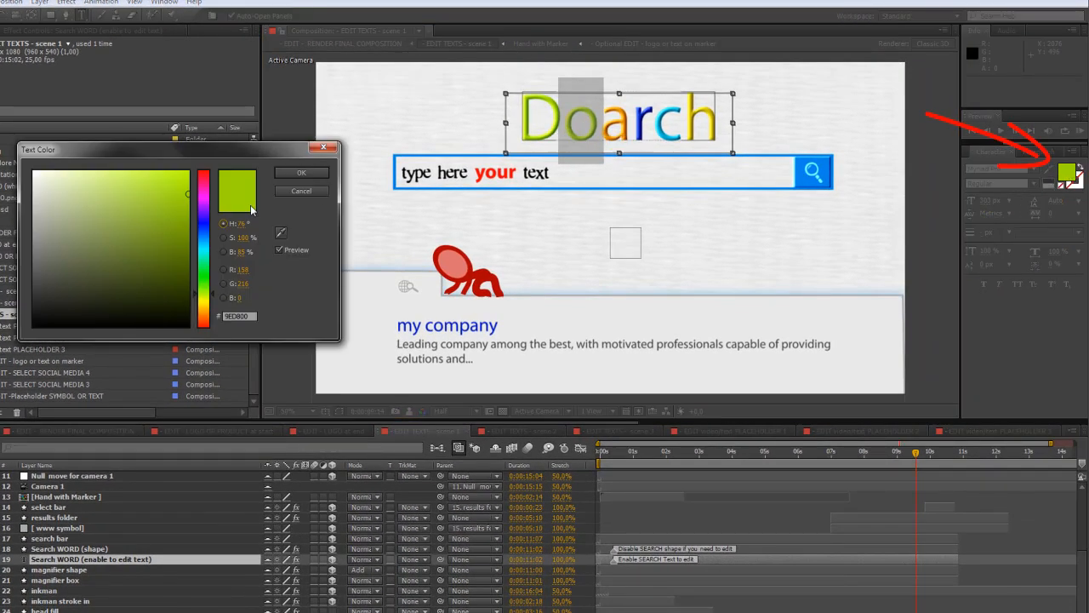
pyautogui.click(202, 228)
pyautogui.click(298, 173)
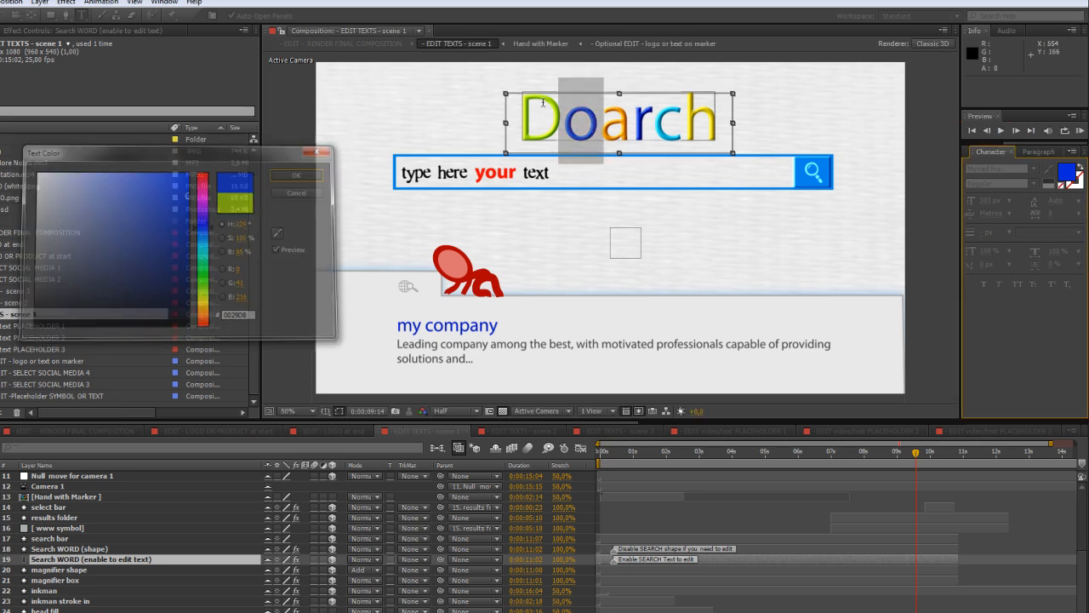
# Recolor the whole word "Doarch" to light blue, 008EE8.
pyautogui.hotkey('ctrl', 'a')
pyautogui.click(1068, 172)
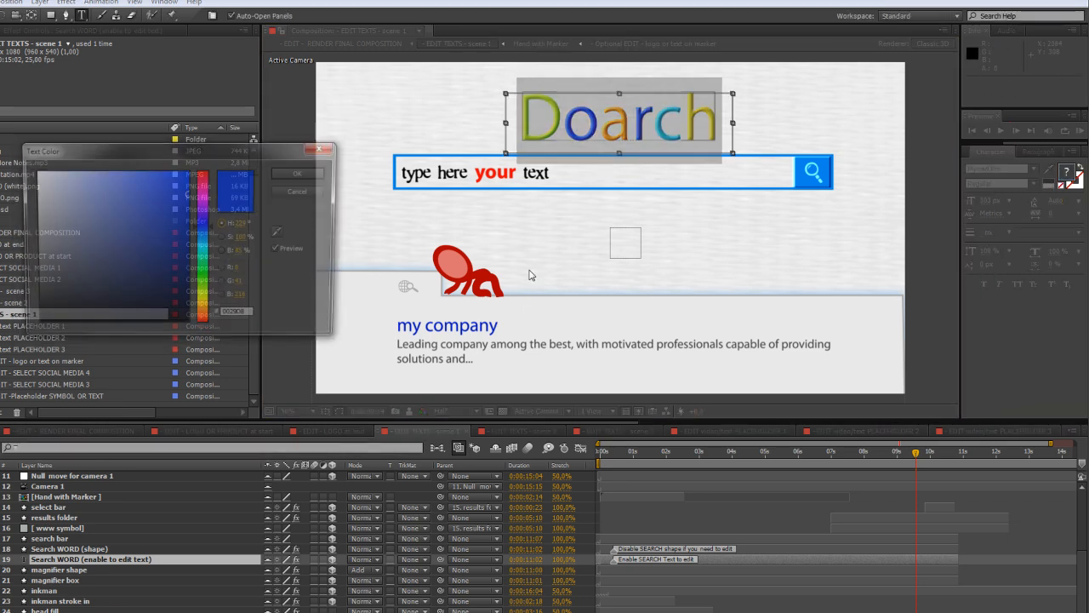
pyautogui.click(204, 240)
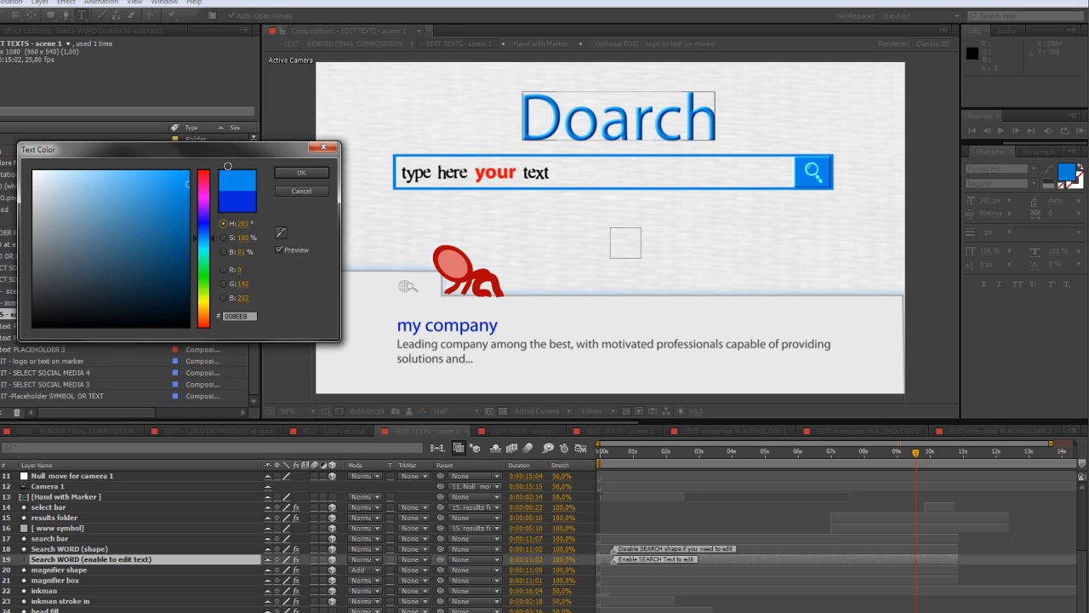
pyautogui.click(301, 172)
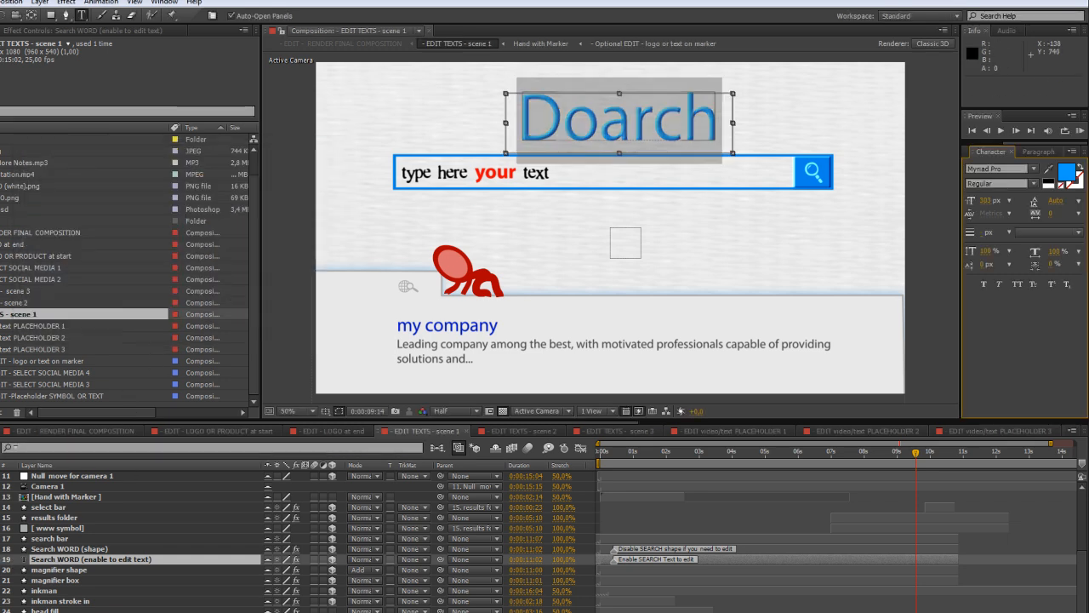
# Hide the Search WORD (enable to edit text) layer and make the Search WORD (shape) layer visible again.
pyautogui.click(2, 560)
pyautogui.click(2, 559)
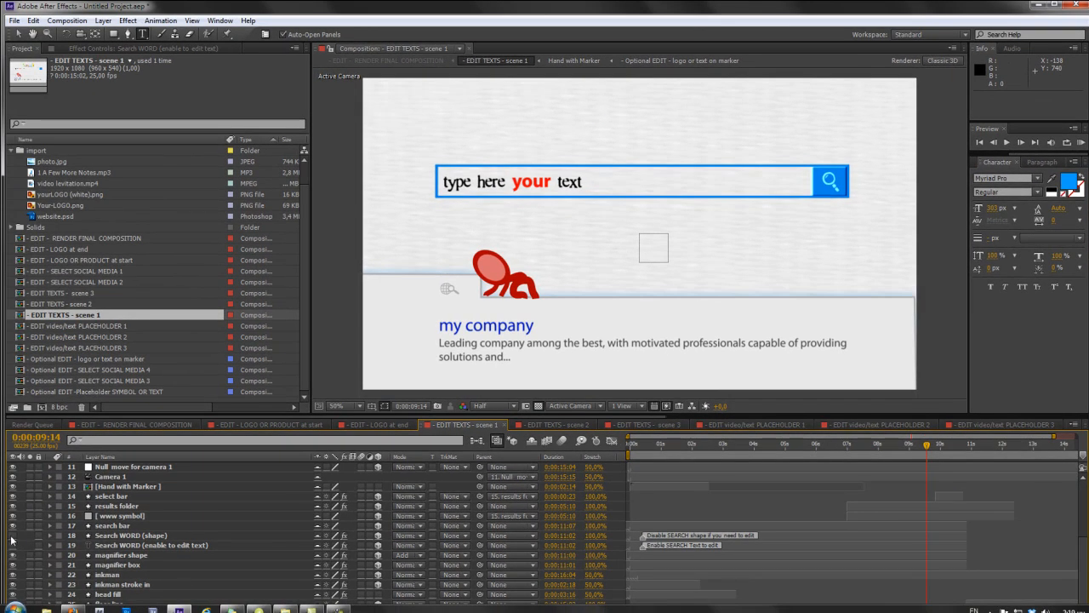
pyautogui.click(12, 535)
pyautogui.click(111, 536)
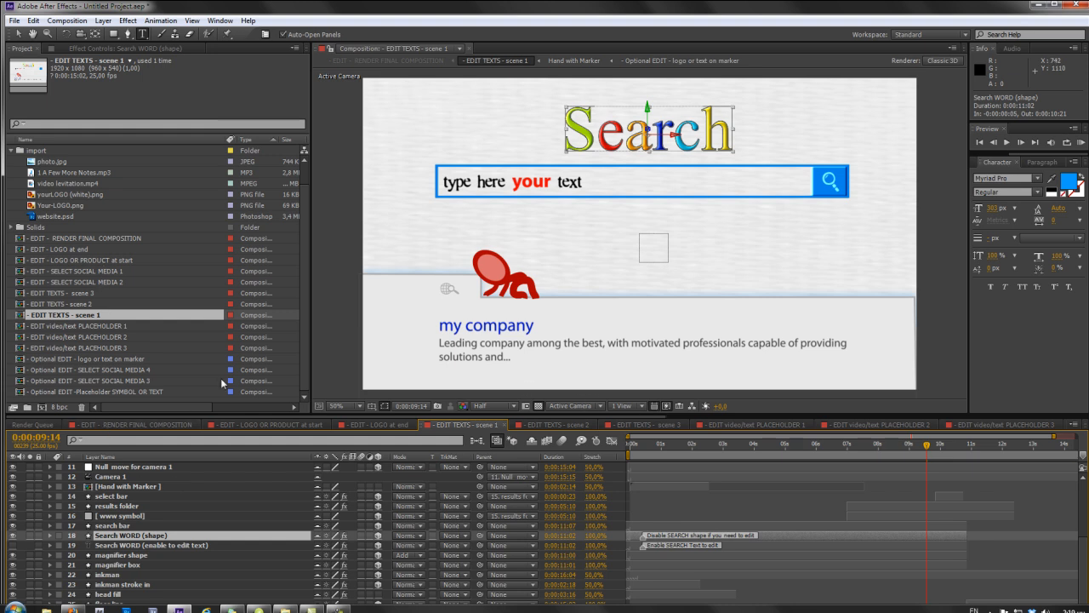
# Open RENDER FINAL COMPOSITION and add the audio file 1 A Few More Notes.mp3 to its timeline.
pyautogui.click(99, 239)
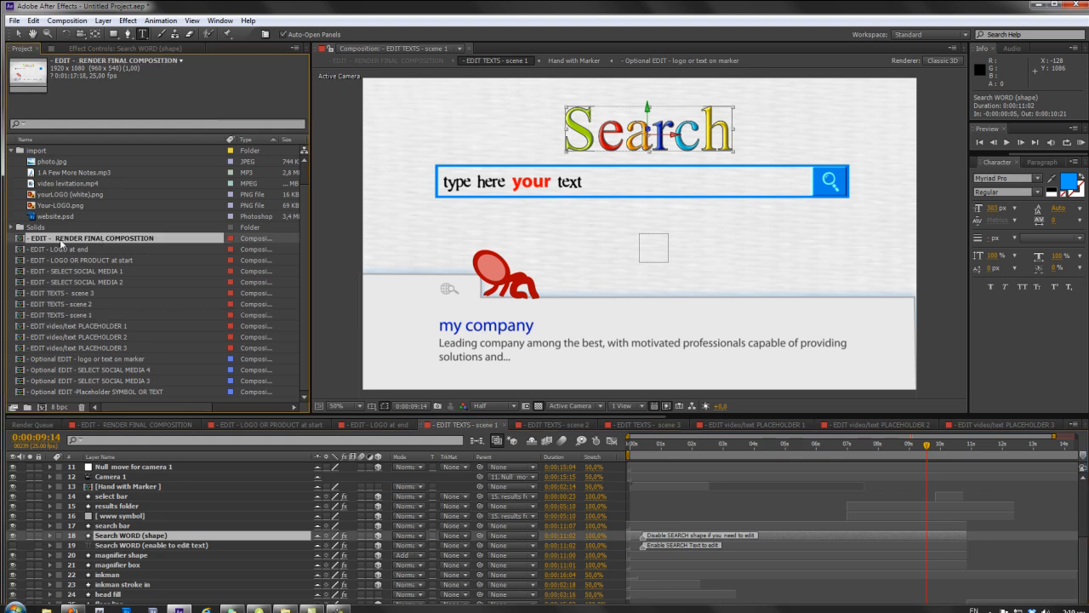
pyautogui.doubleClick(117, 241)
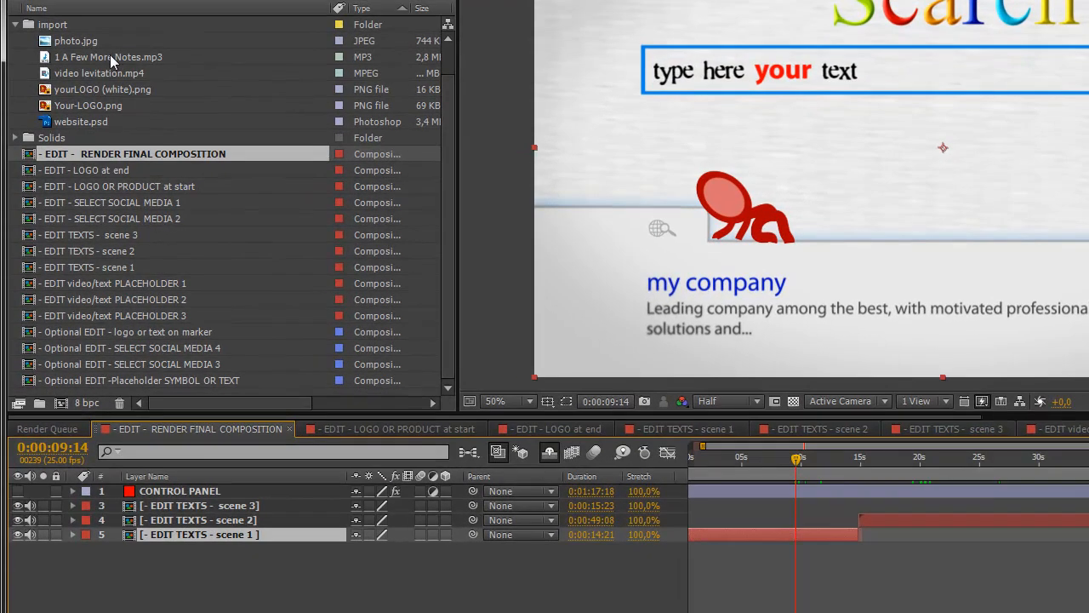
pyautogui.click(99, 172)
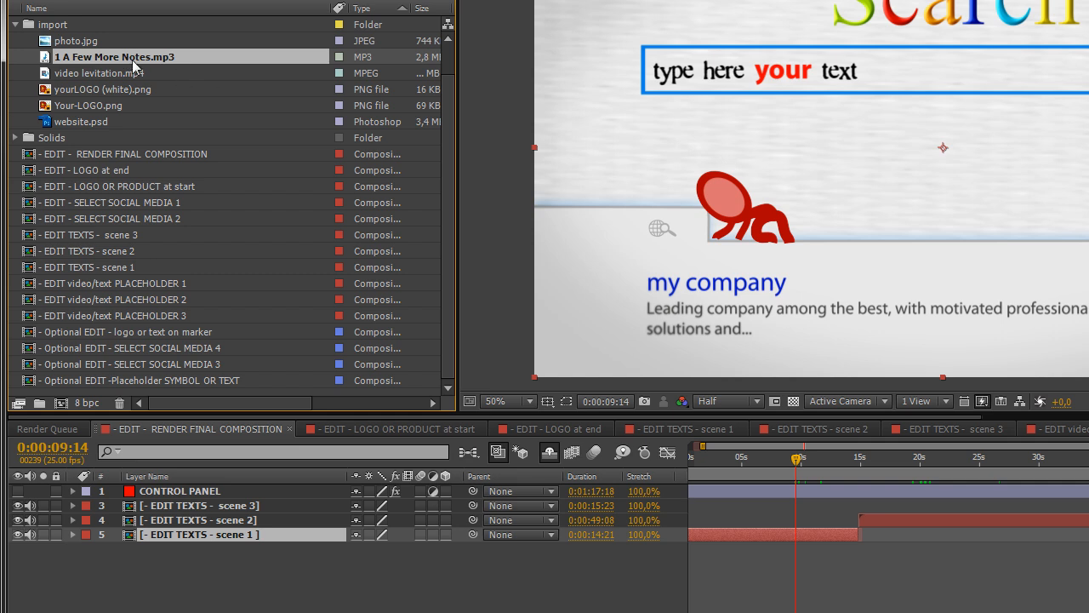
pyautogui.moveTo(68, 65)
pyautogui.mouseDown()
pyautogui.moveTo(187, 366)
pyautogui.moveTo(186, 511)
pyautogui.moveTo(186, 478)
pyautogui.mouseUp()
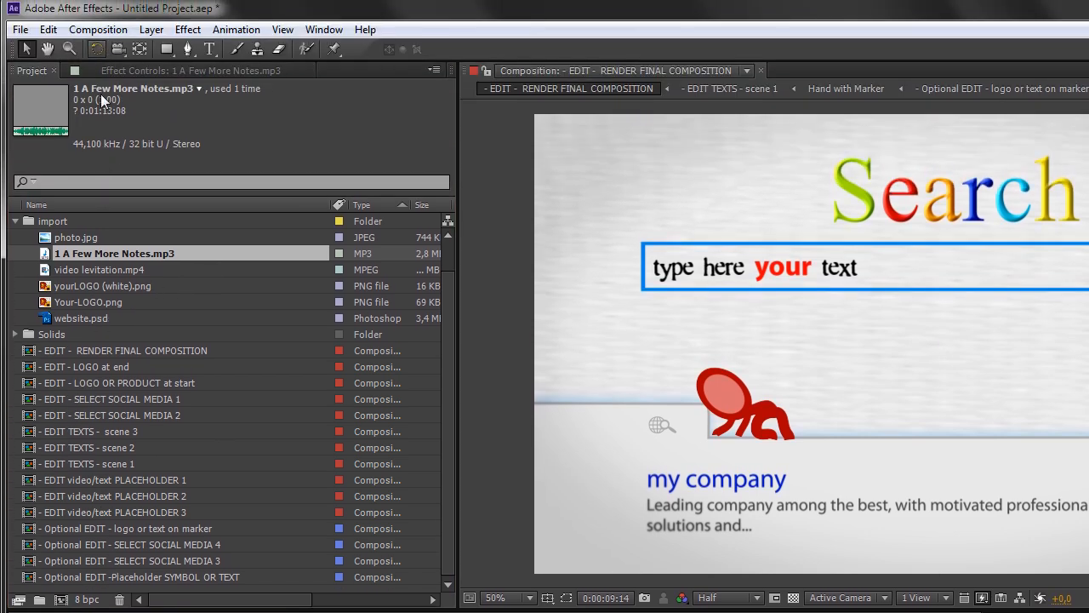
# Add RENDER FINAL COMPOSITION to the render queue and choose H.264 as its output module.
pyautogui.click(98, 29)
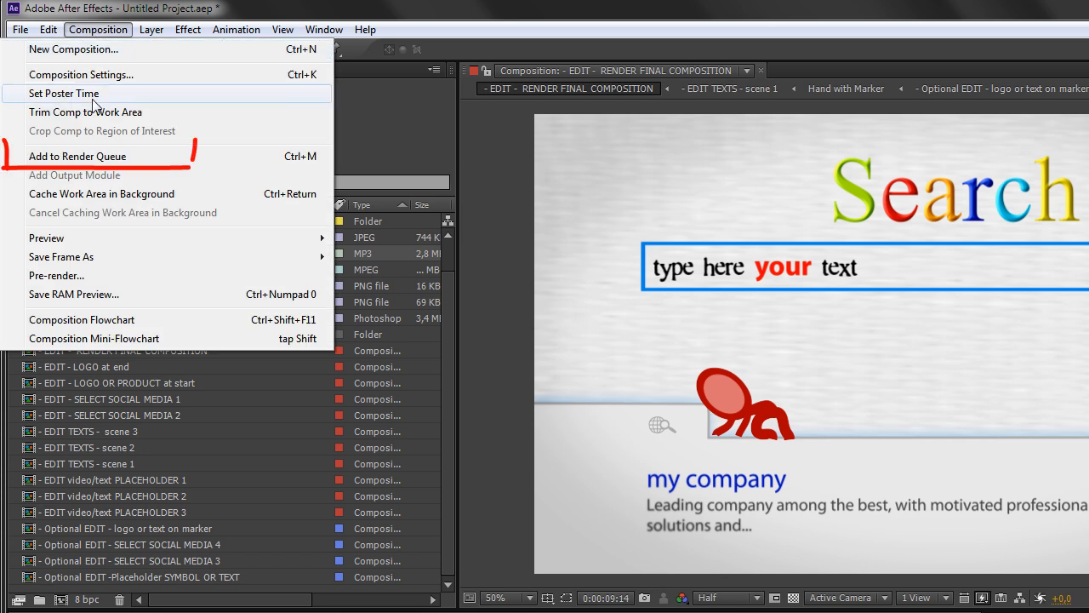
pyautogui.click(95, 156)
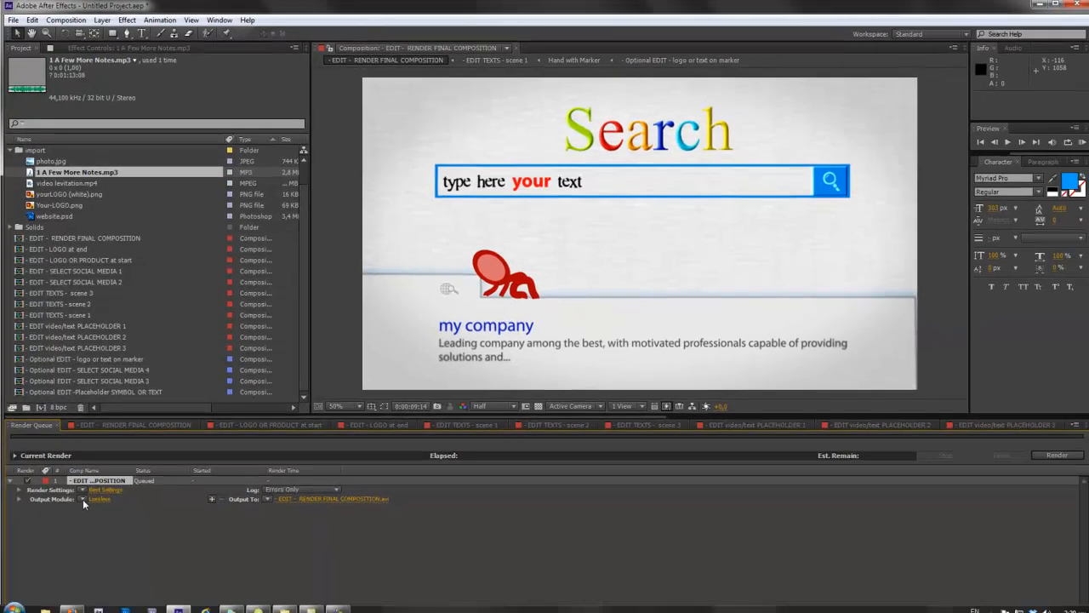
pyautogui.click(83, 499)
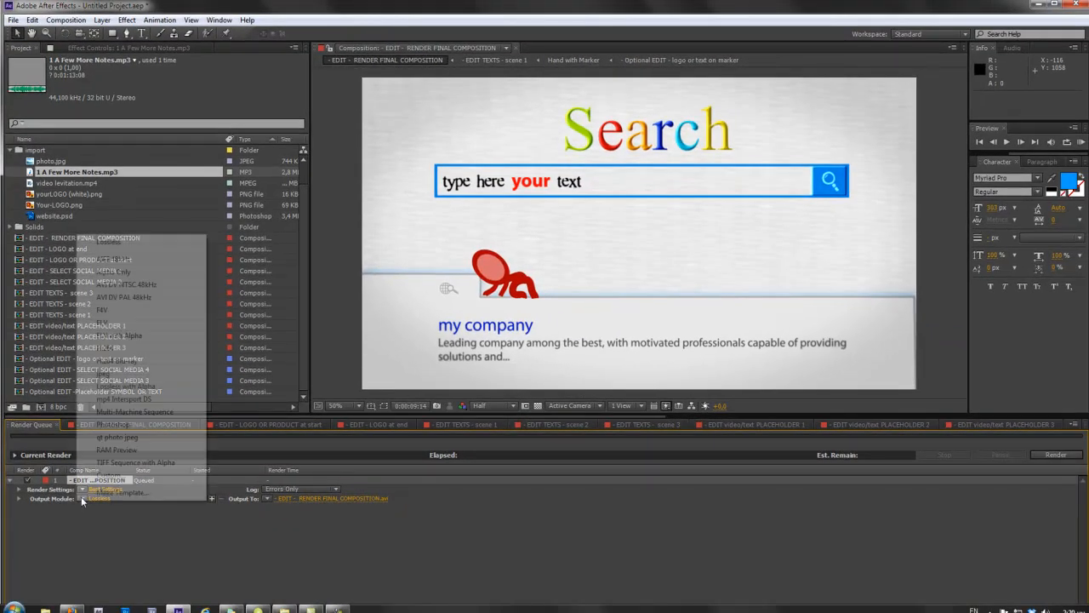
pyautogui.click(111, 347)
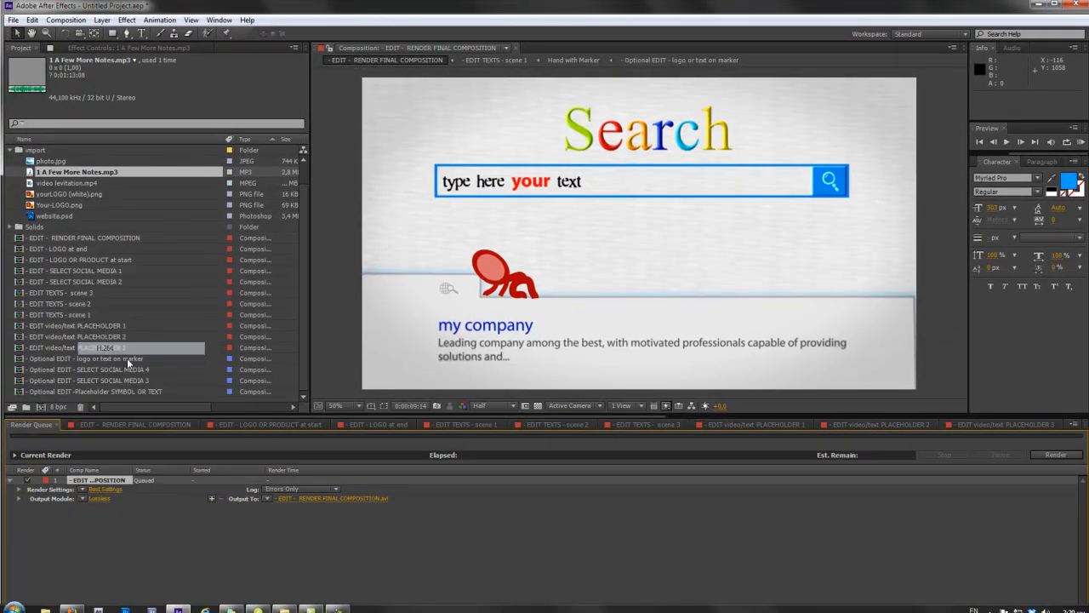
# Open the output module settings and accept the H.264 video options with target and maximum bitrates of 9 Mbps.
pyautogui.click(96, 498)
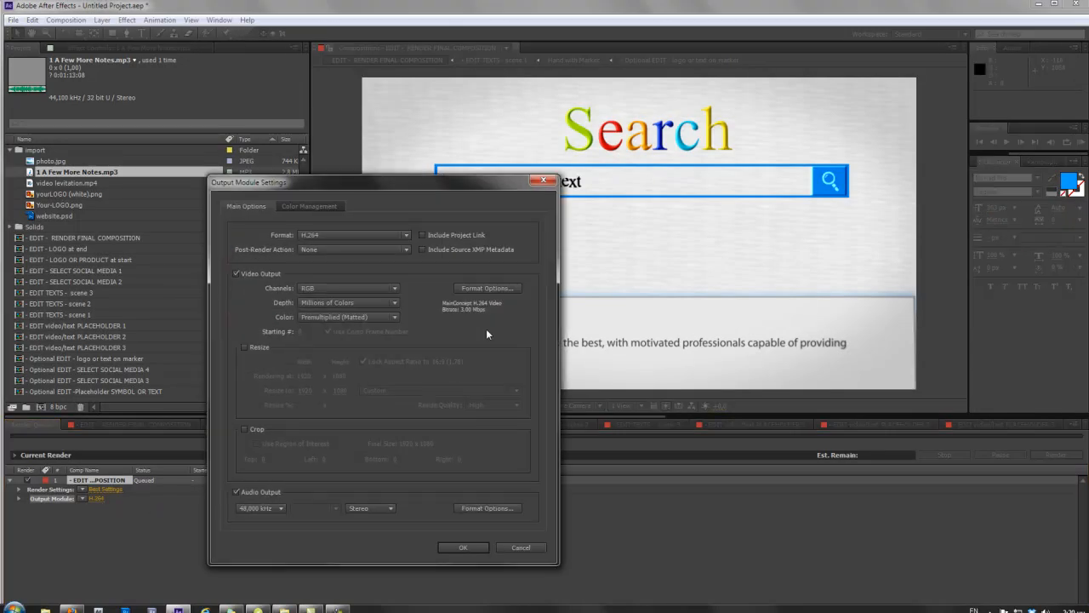
pyautogui.click(495, 288)
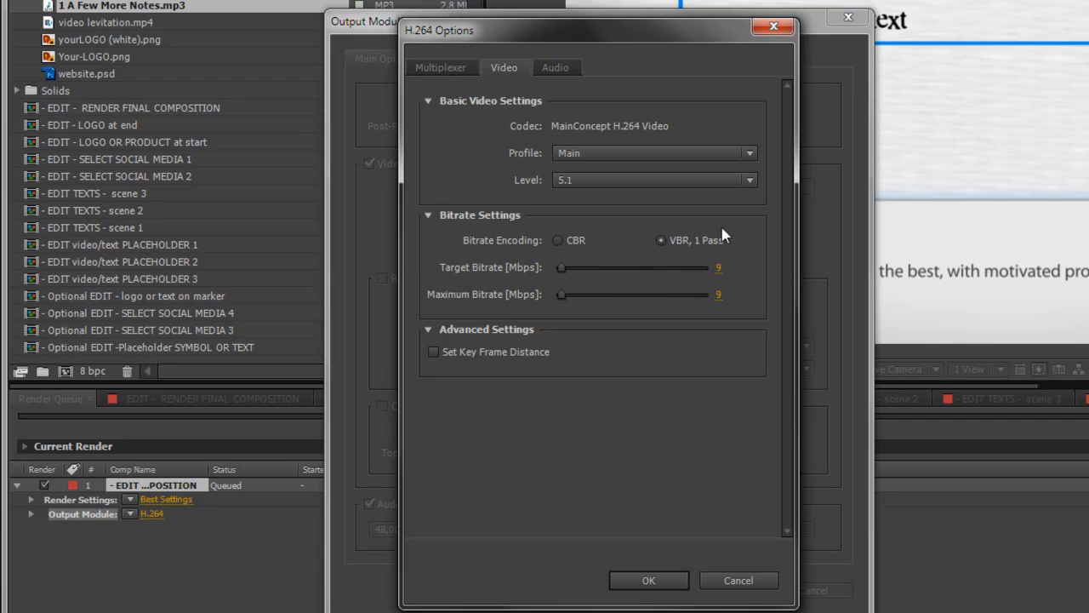
pyautogui.click(648, 579)
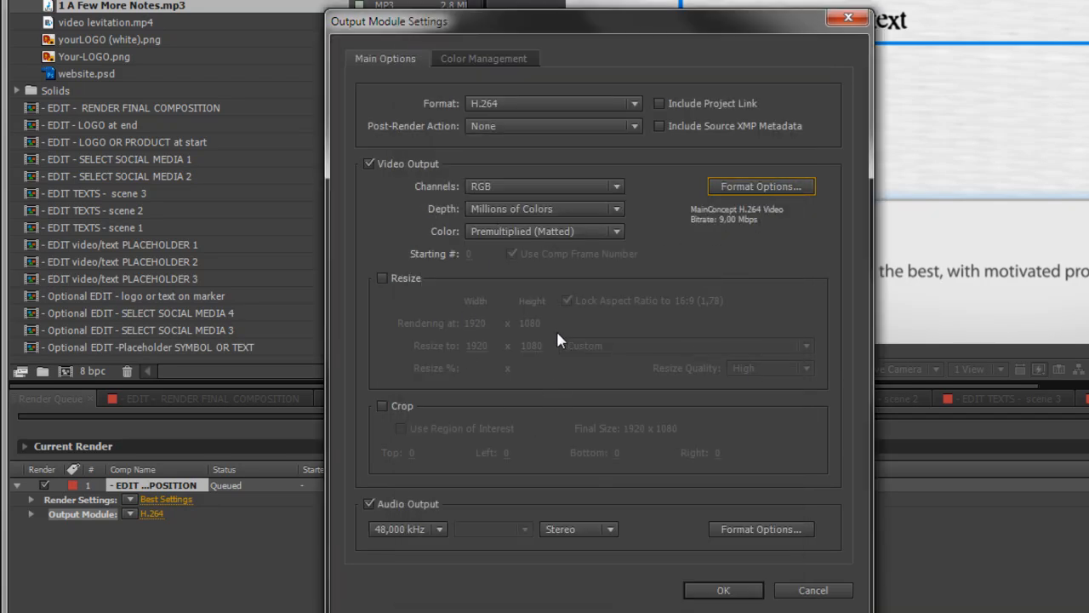
# Enable resizing of the output and set it to 1280 x 720 with the aspect ratio locked.
pyautogui.click(383, 278)
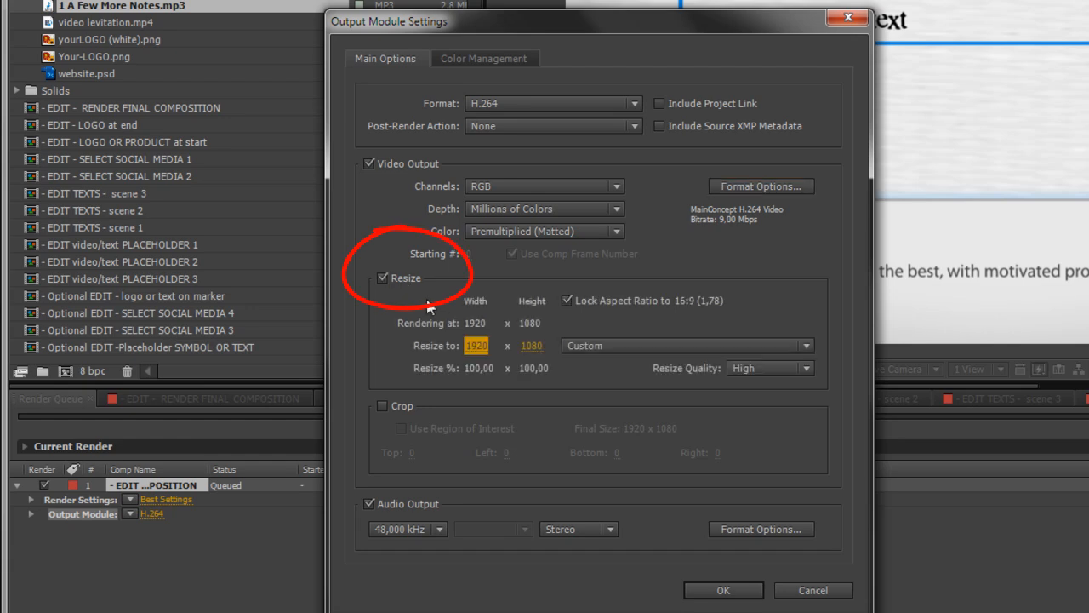
pyautogui.click(477, 355)
pyautogui.write('1280')
pyautogui.press('Return')
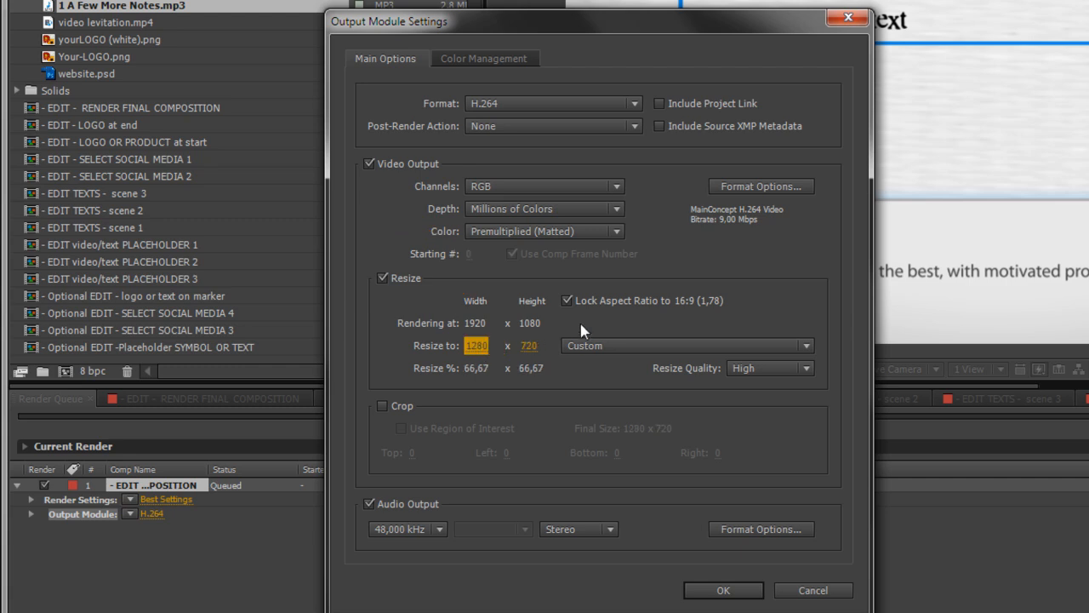
# Change the output resize dimensions to 960 x 540.
pyautogui.click(477, 346)
pyautogui.write('960')
pyautogui.press('Return')
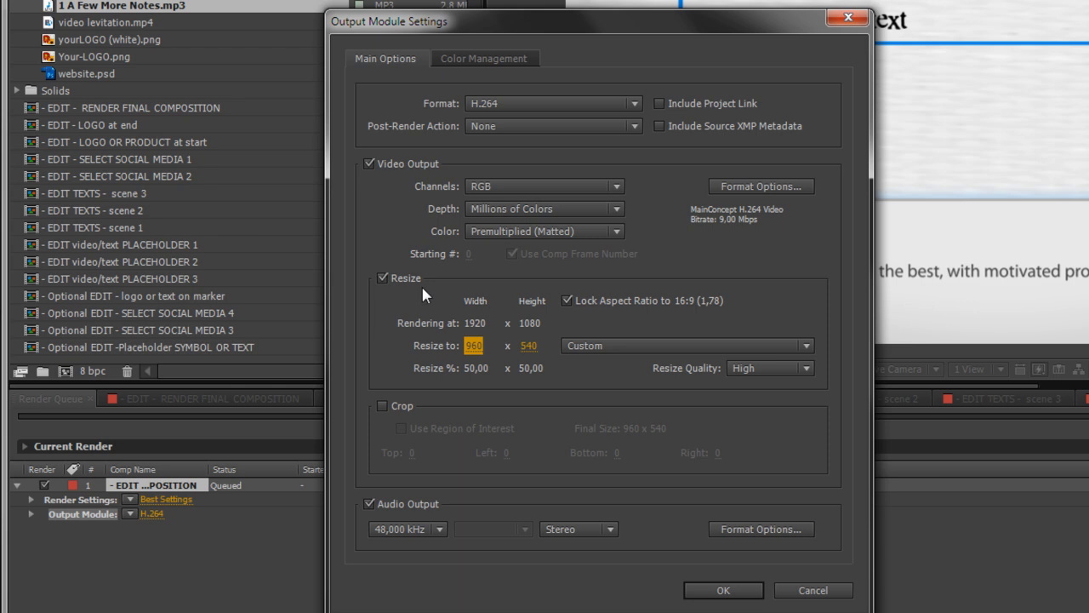